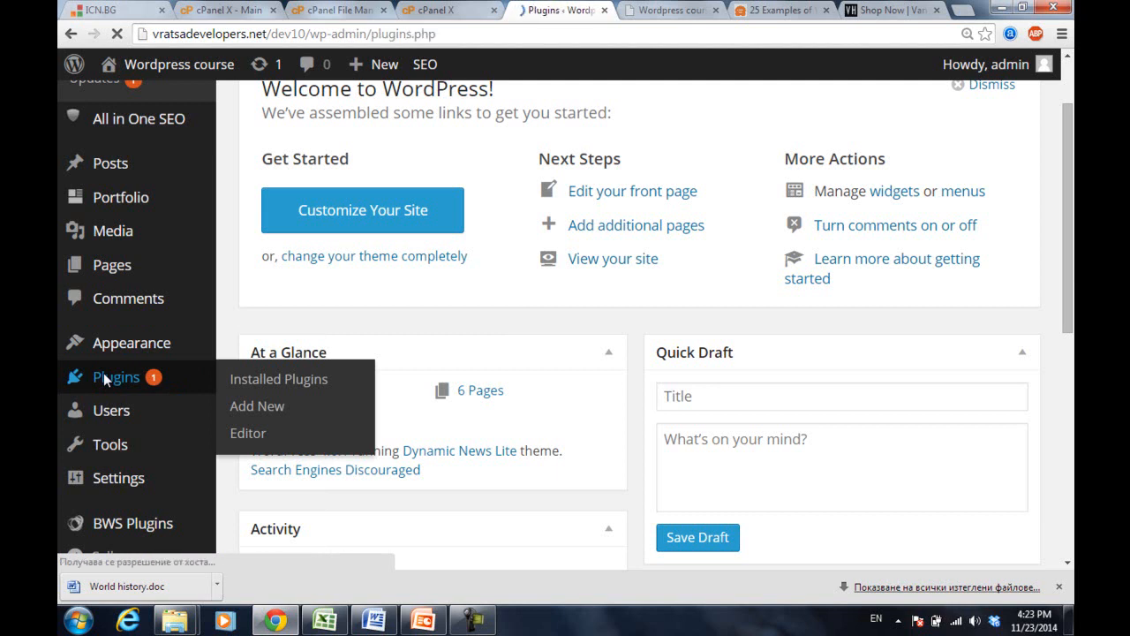
Deactivate the All In One SEO Pack plugin and delete its files from the site.
scroll(319, 154, down, 3)
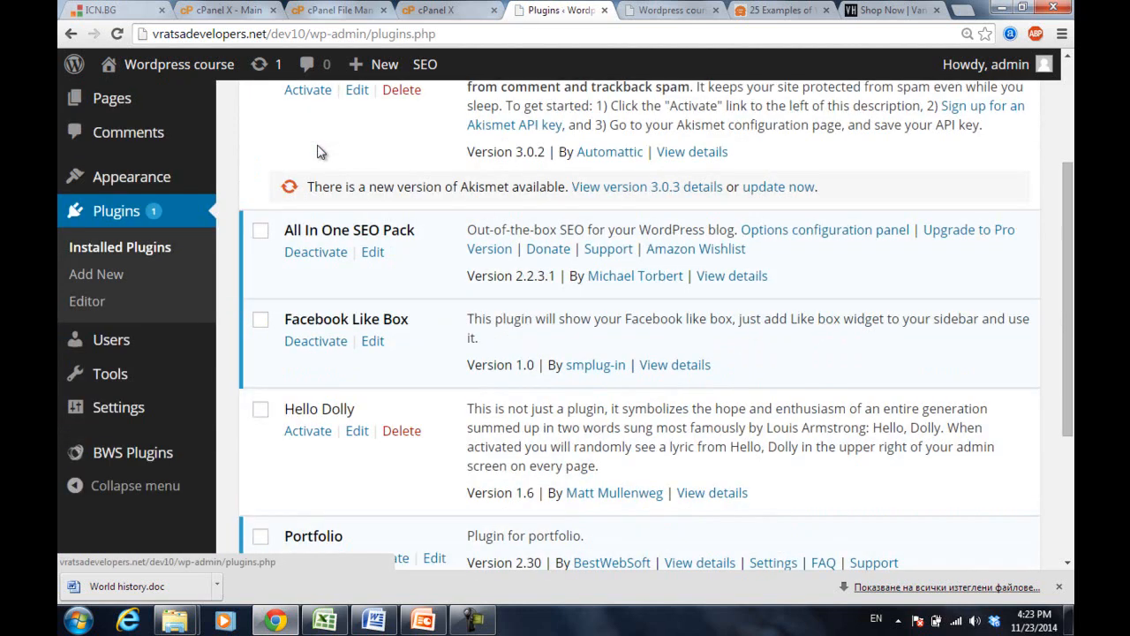
scroll(320, 154, down, 1)
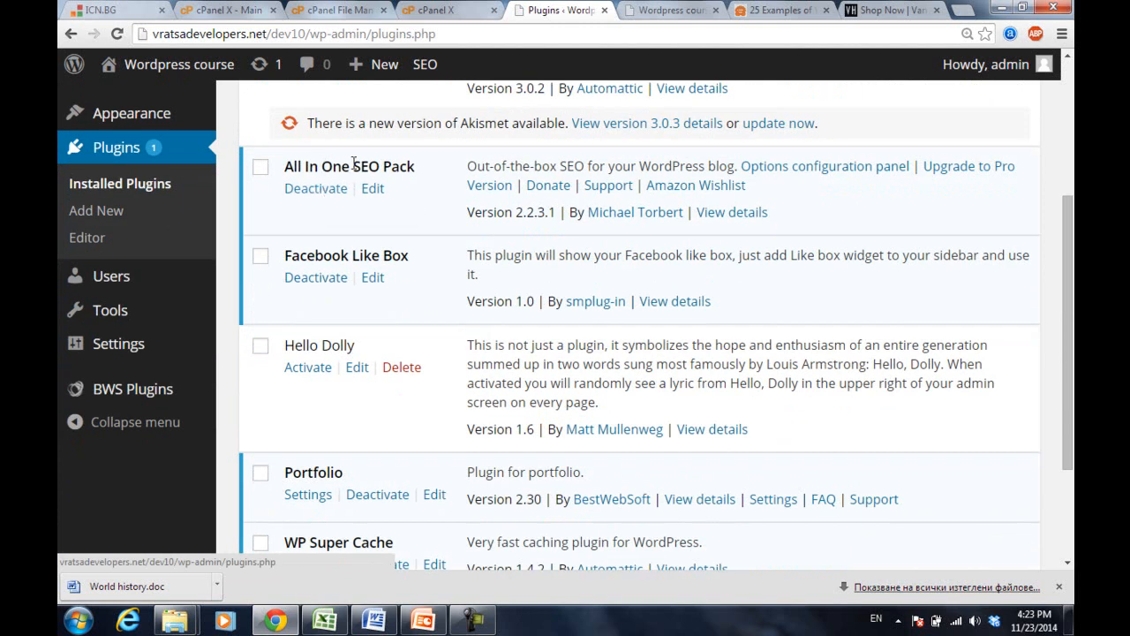
click(322, 196)
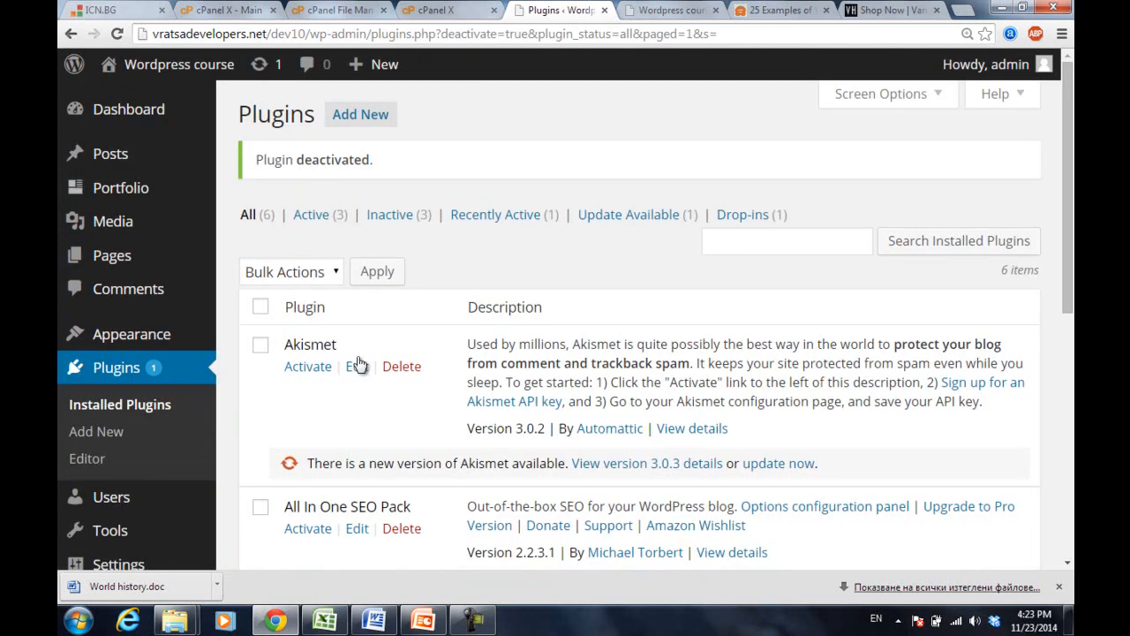
click(402, 528)
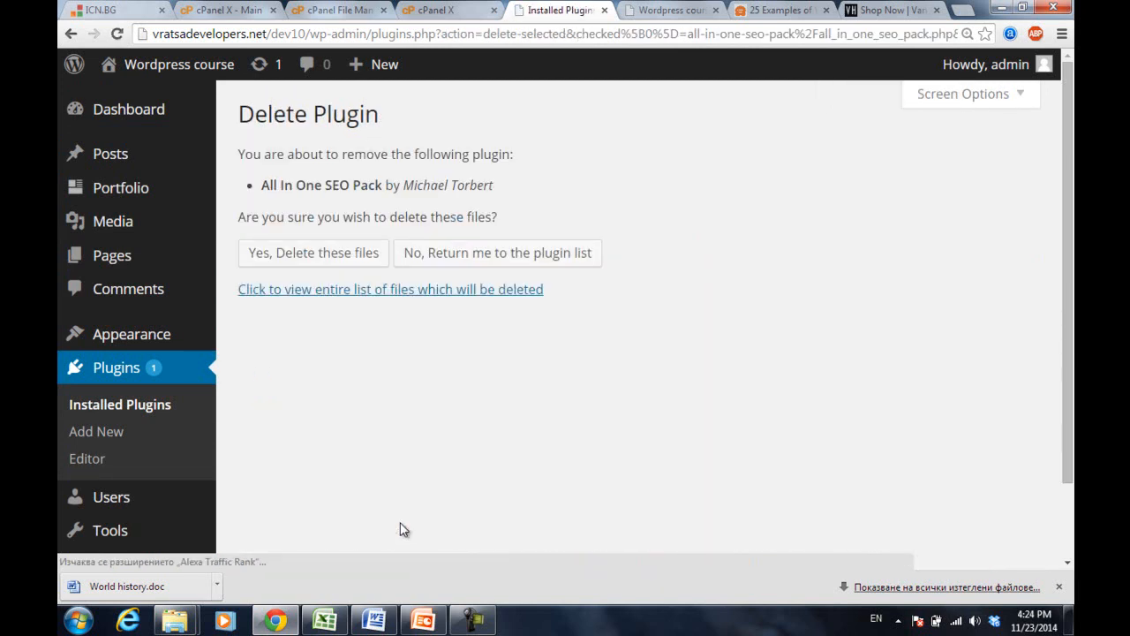
click(320, 253)
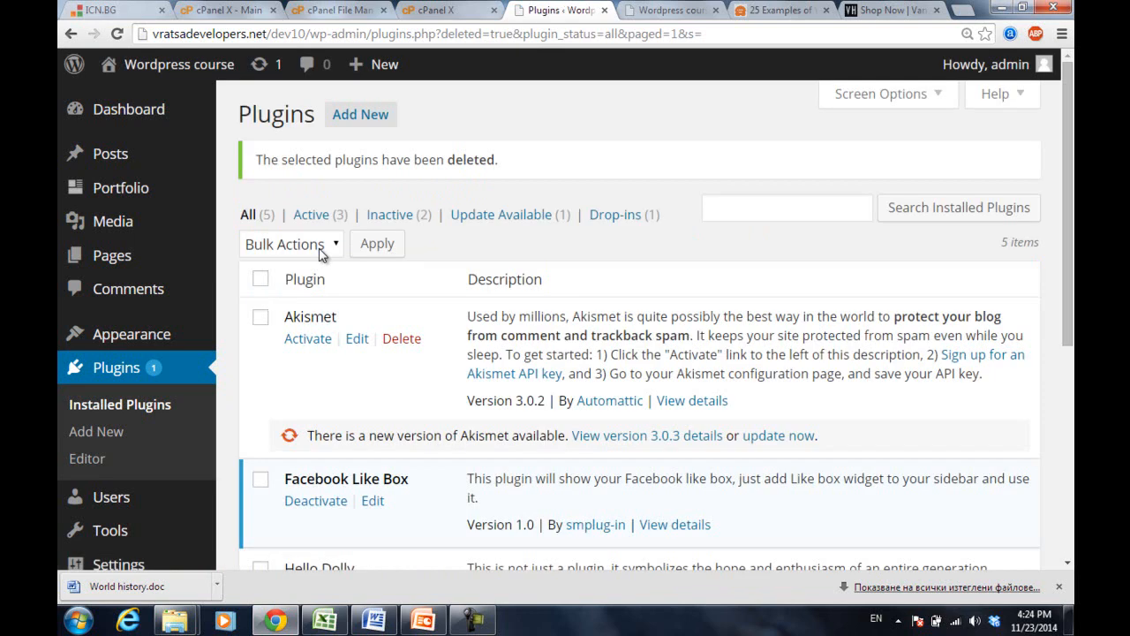
Deactivate the Facebook Like Box plugin and delete its files from the site.
scroll(320, 253, down, 3)
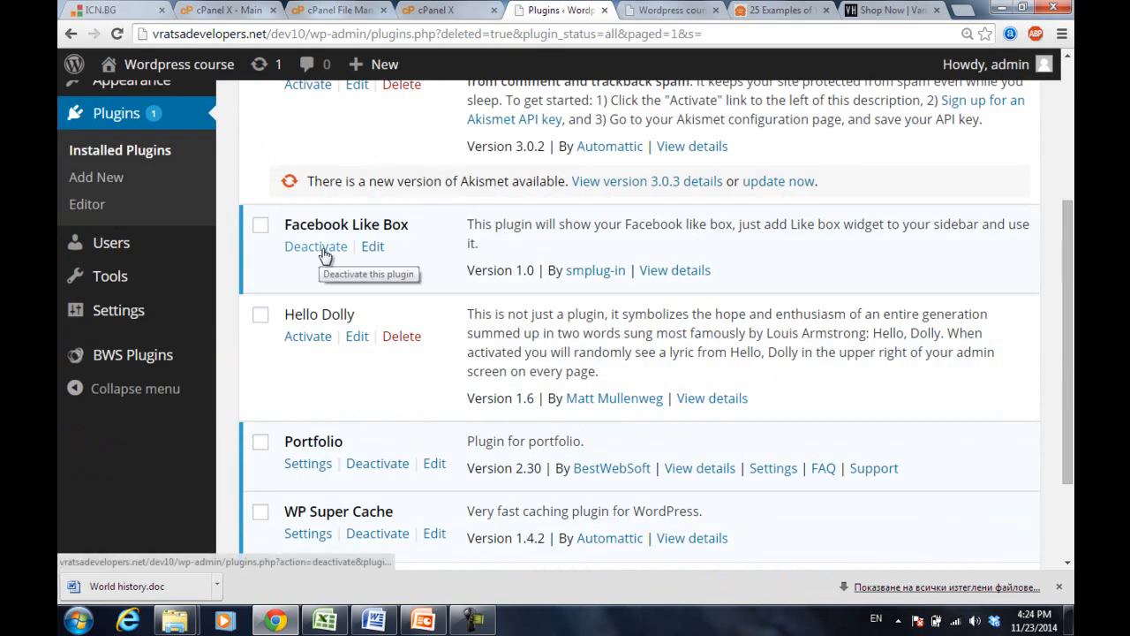
click(322, 254)
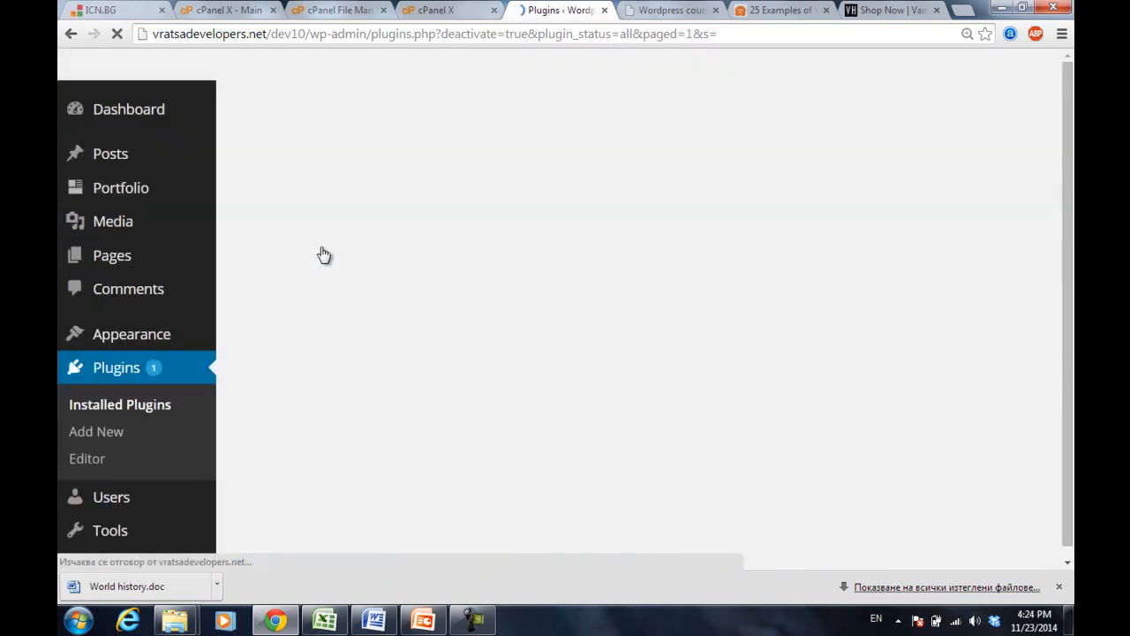
scroll(366, 397, down, 1)
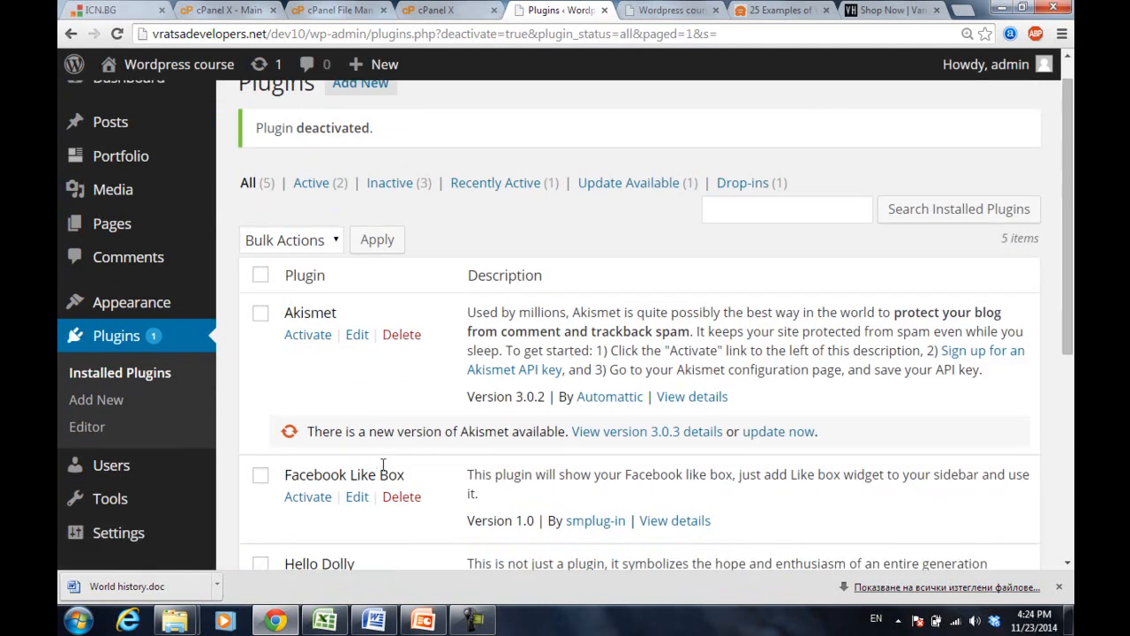
click(402, 497)
scroll(398, 507, down, 1)
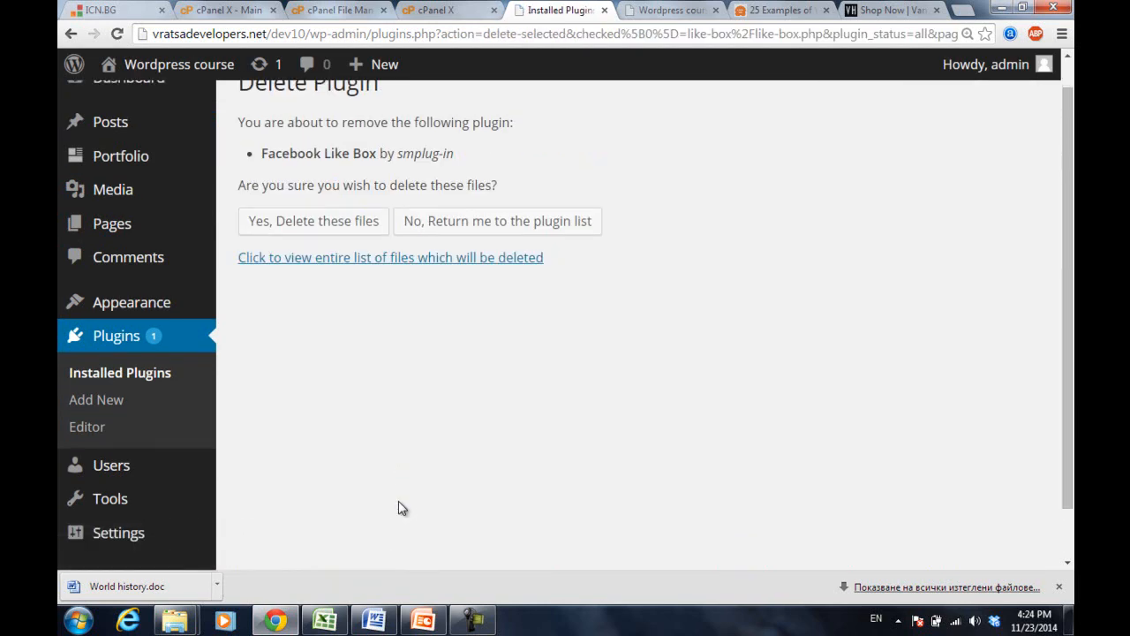
click(300, 227)
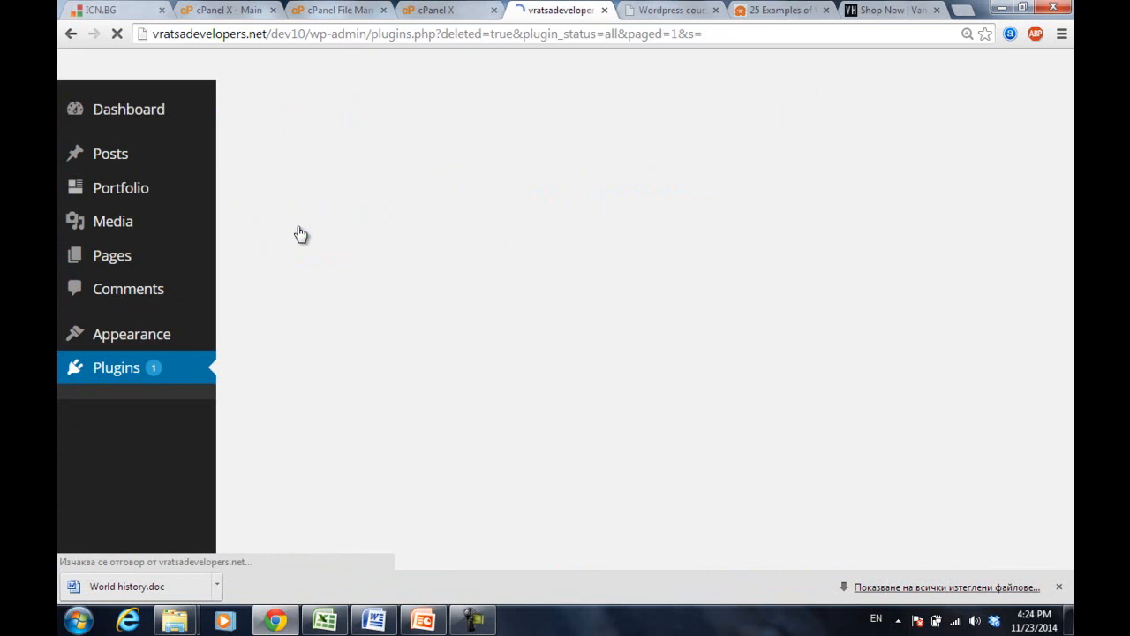
Deactivate the Portfolio plugin by BestWebSoft and delete its files and data.
scroll(297, 226, down, 3)
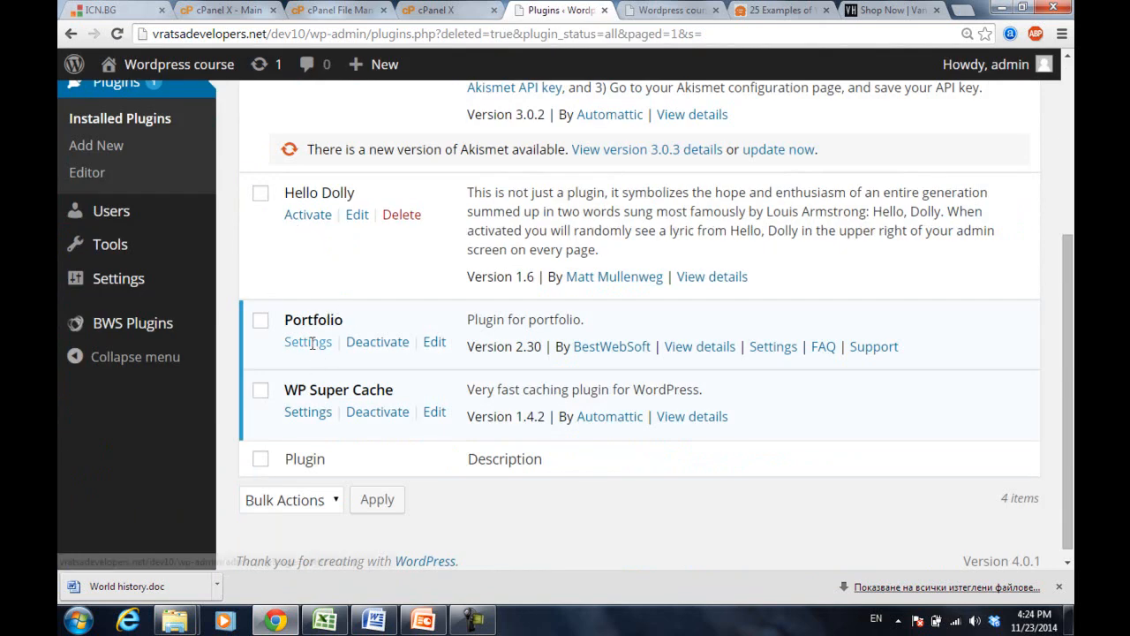
click(394, 343)
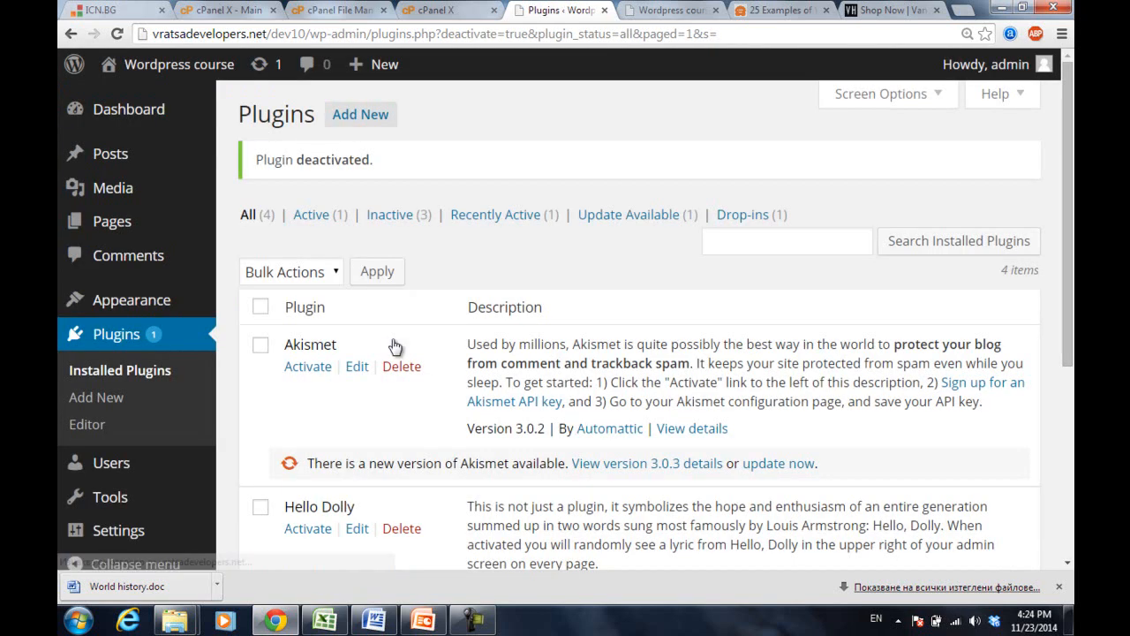
scroll(324, 399, down, 3)
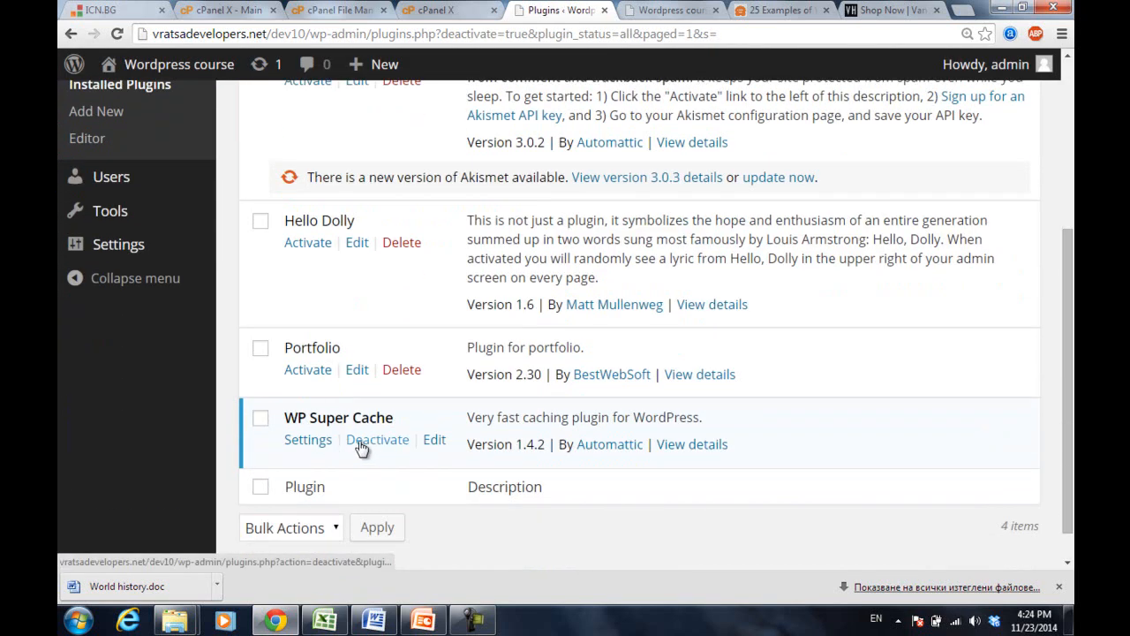
click(403, 370)
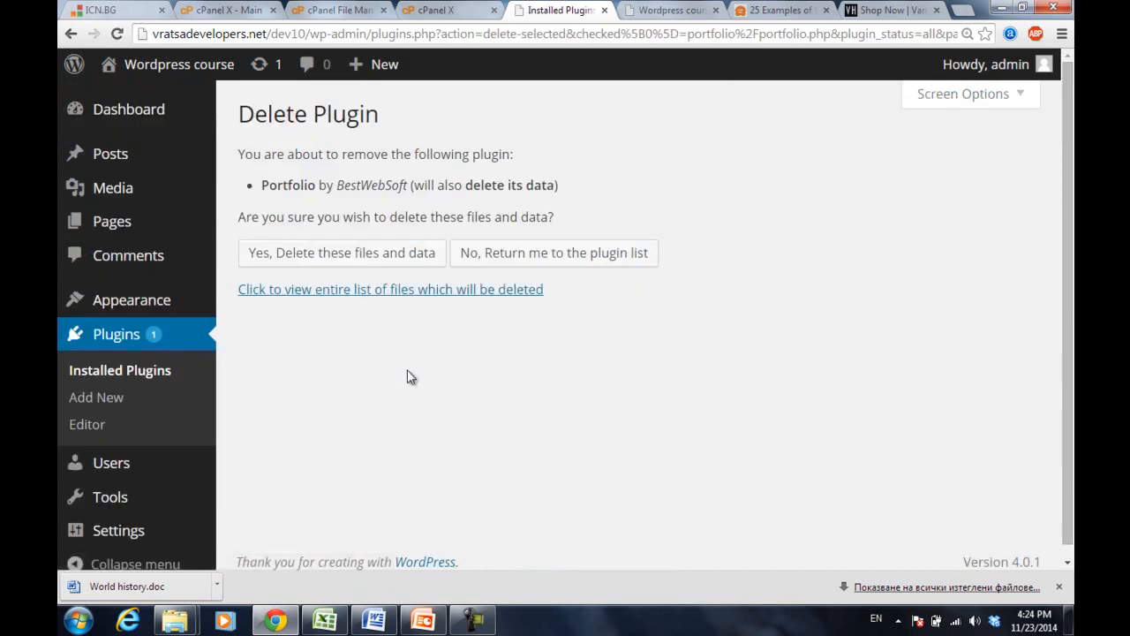
click(402, 253)
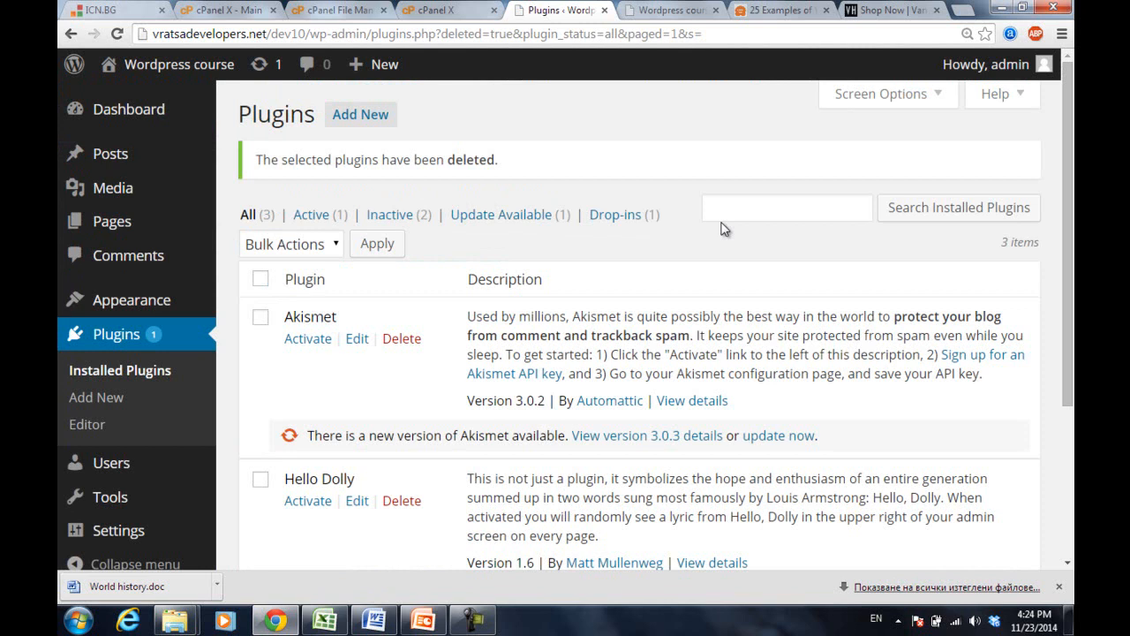
Bring up the popular plugins available for installation and search the plugin directory for "forum".
click(372, 122)
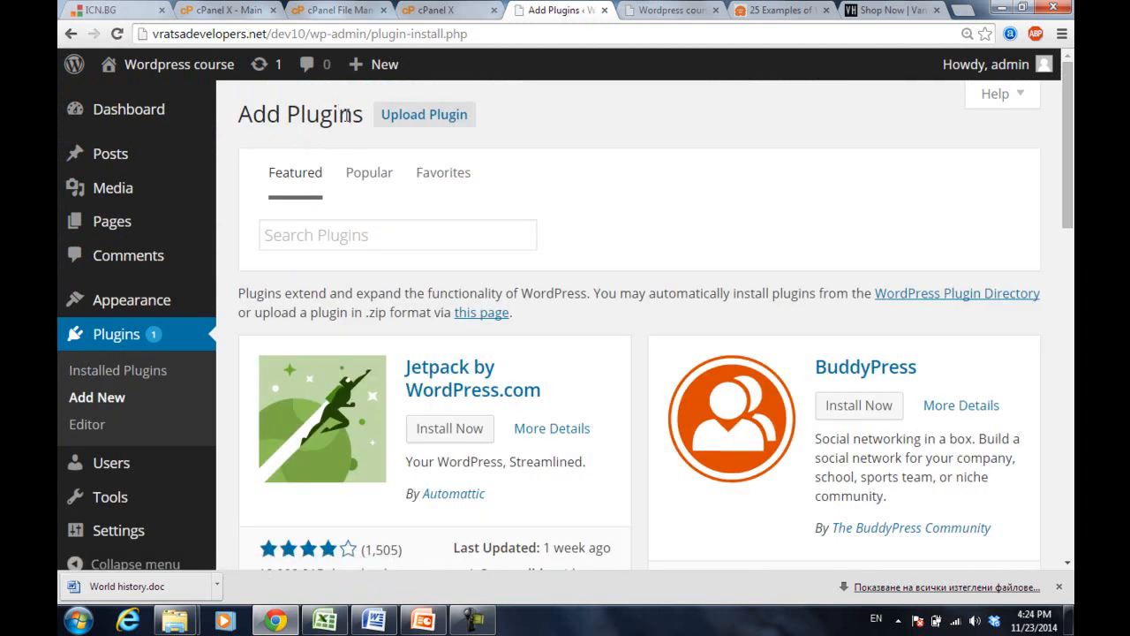
click(370, 177)
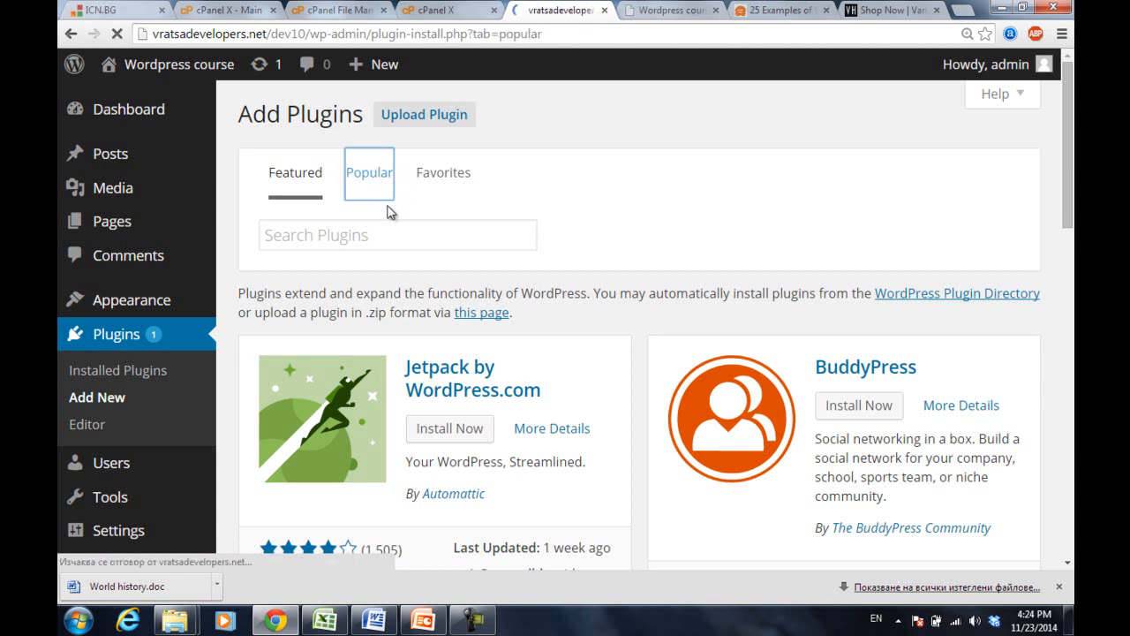
click(393, 240)
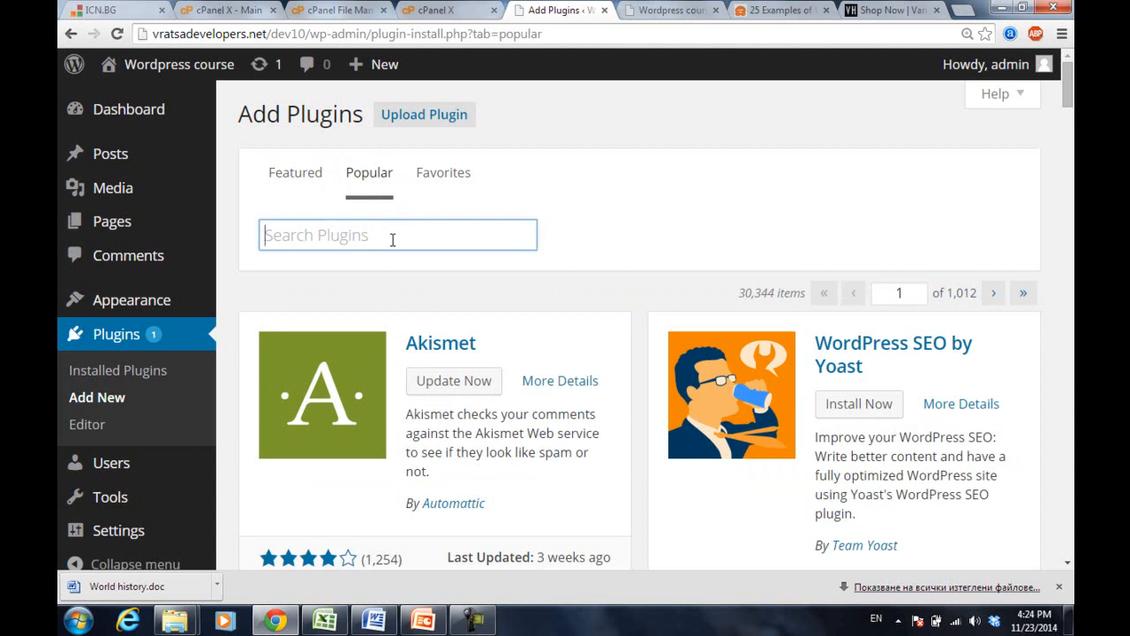
text(form)
key(BackSpace)
text(u)
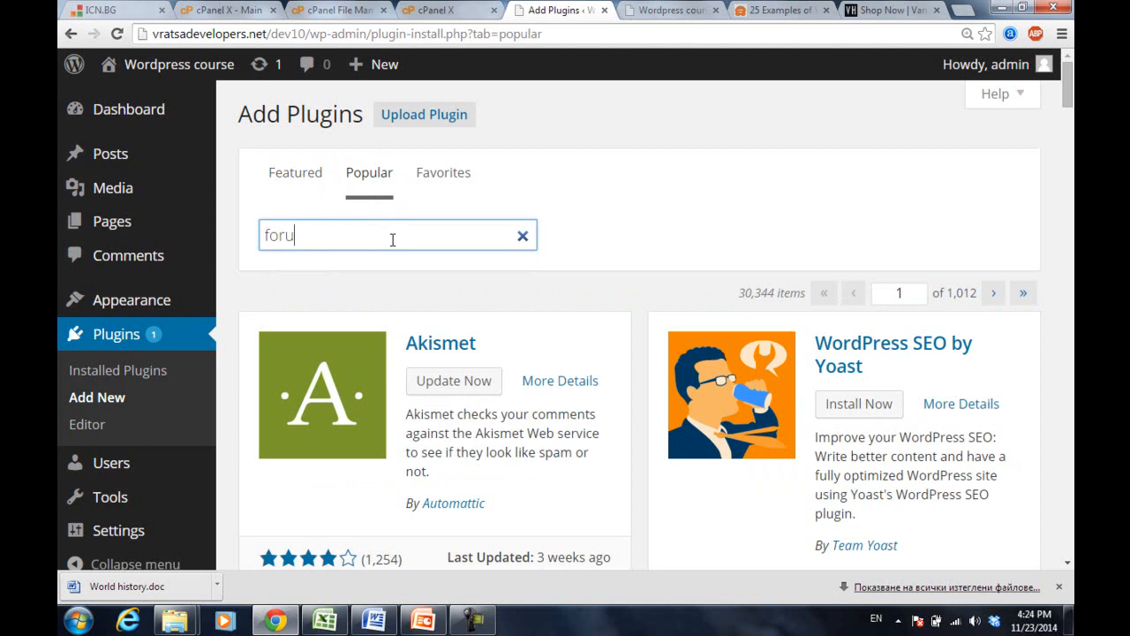
text(m)
key(Return)
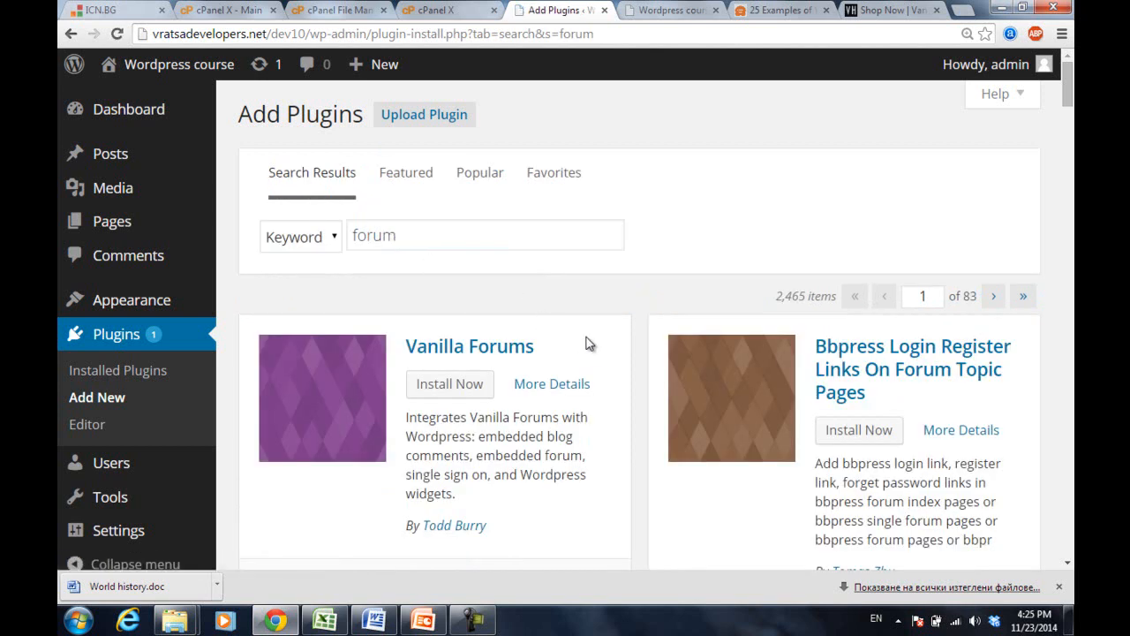
Examine the forum plugins found, comparing their ratings, downloads, last update and compatibility with the installed WordPress version.
scroll(588, 344, down, 3)
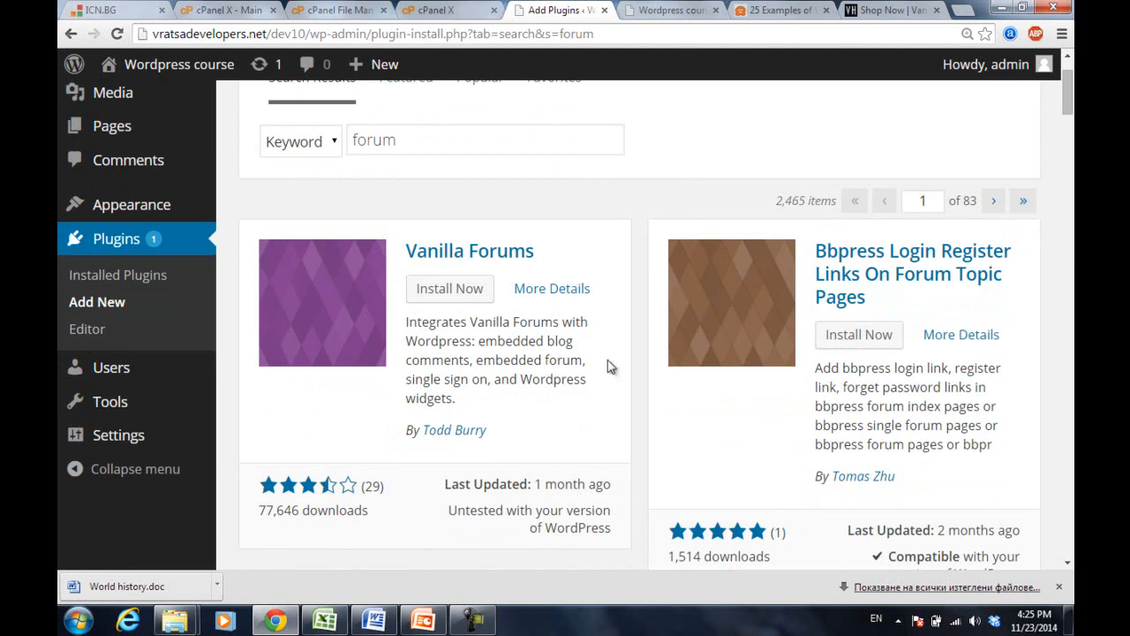
scroll(545, 370, down, 1)
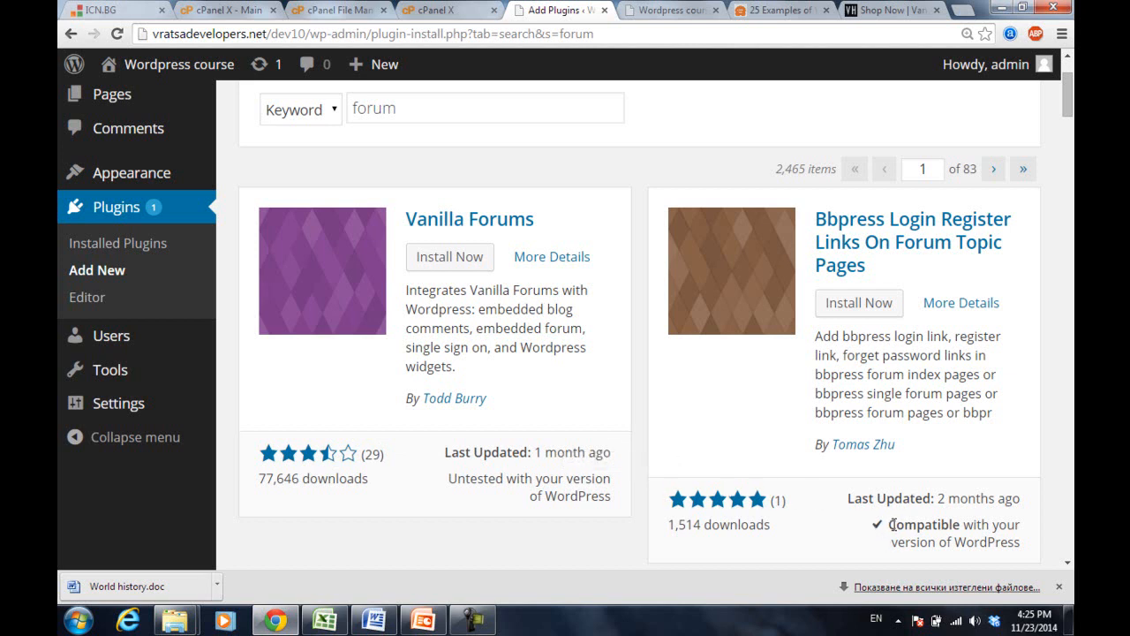
drag(892, 525, 1022, 540)
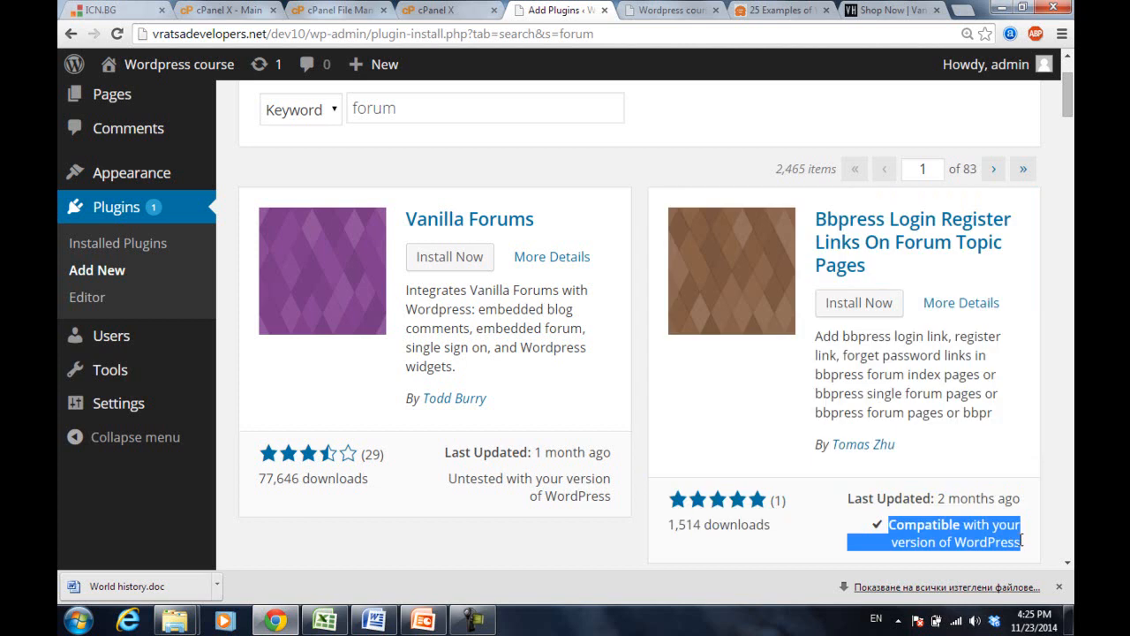
click(1022, 540)
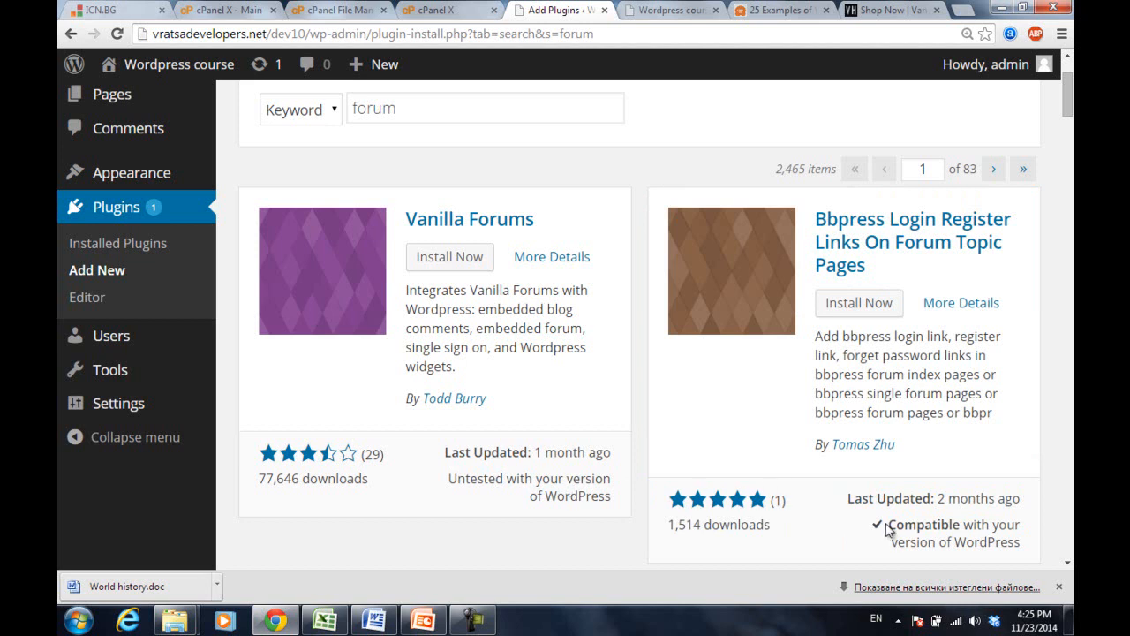
scroll(889, 528, down, 1)
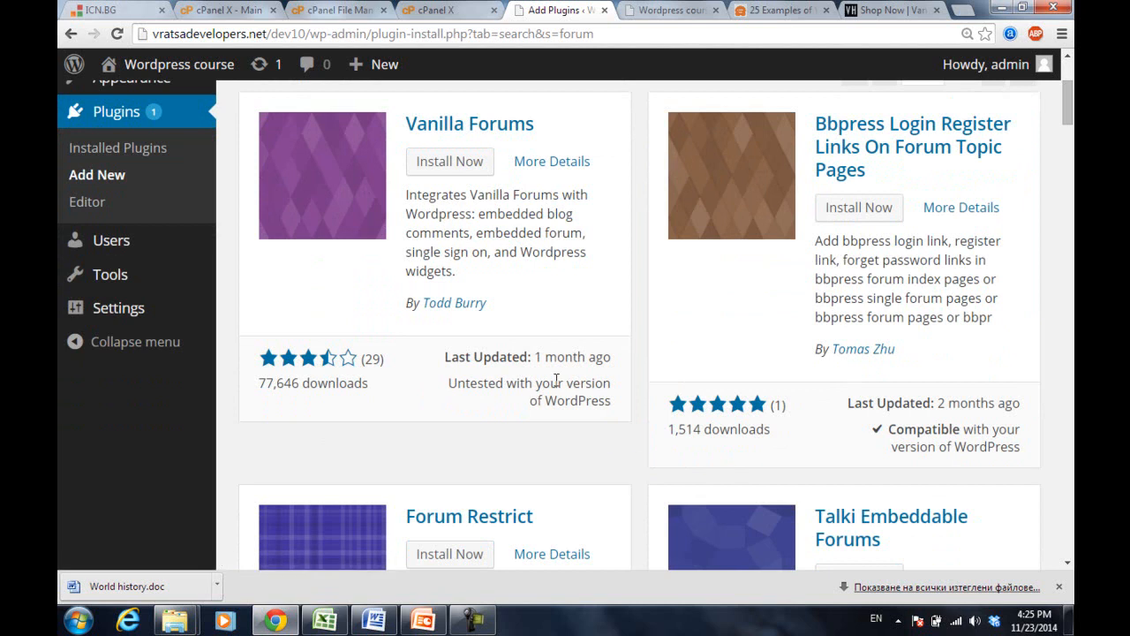
scroll(557, 380, down, 1)
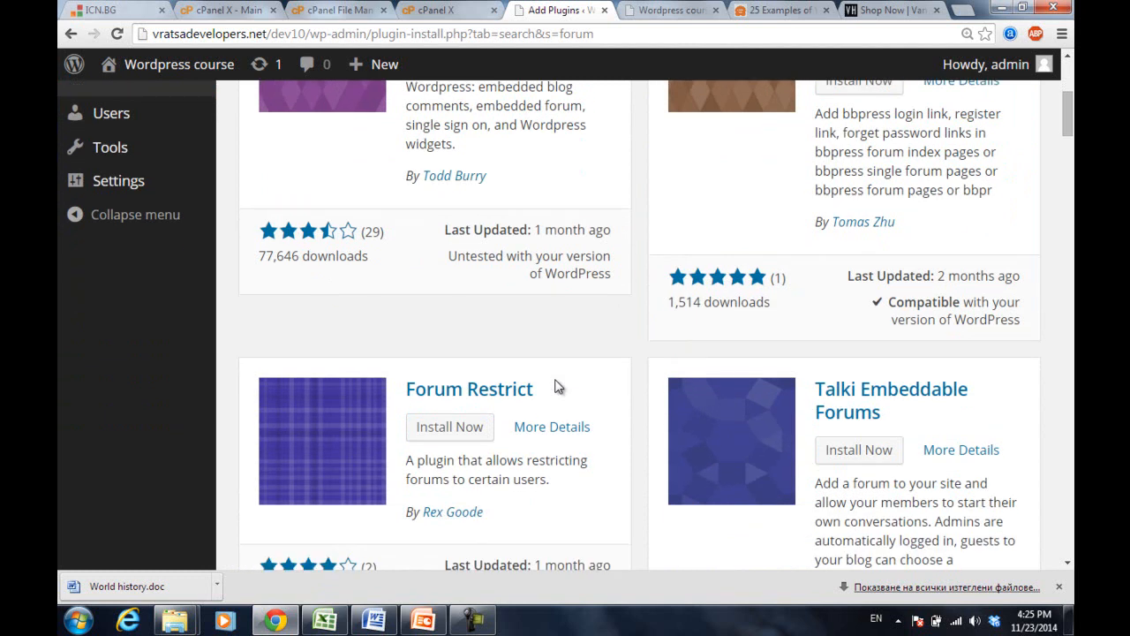
scroll(557, 386, up, 2)
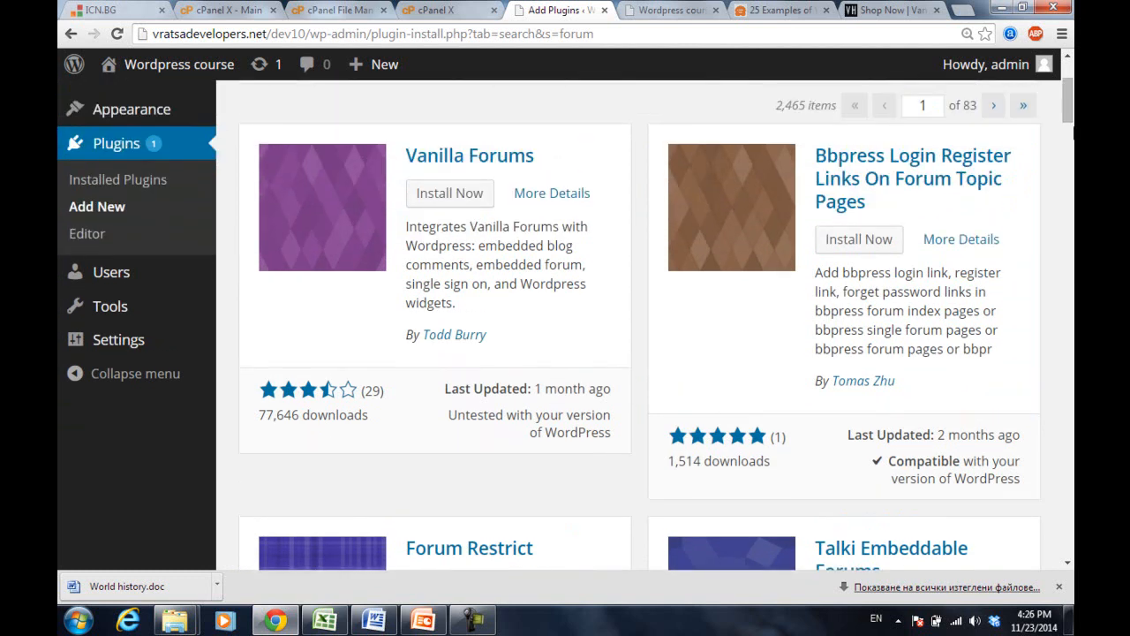
Review the details and screenshots of the Bbpress Login Register Links On Forum Topic Pages plugin, then close its details window.
click(955, 238)
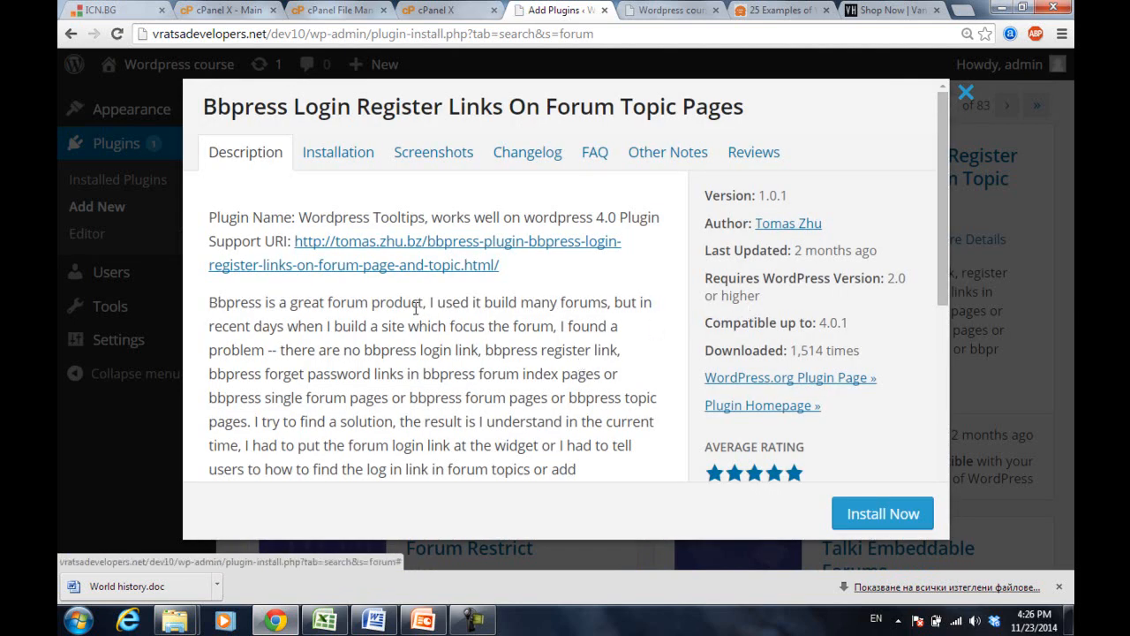
click(433, 159)
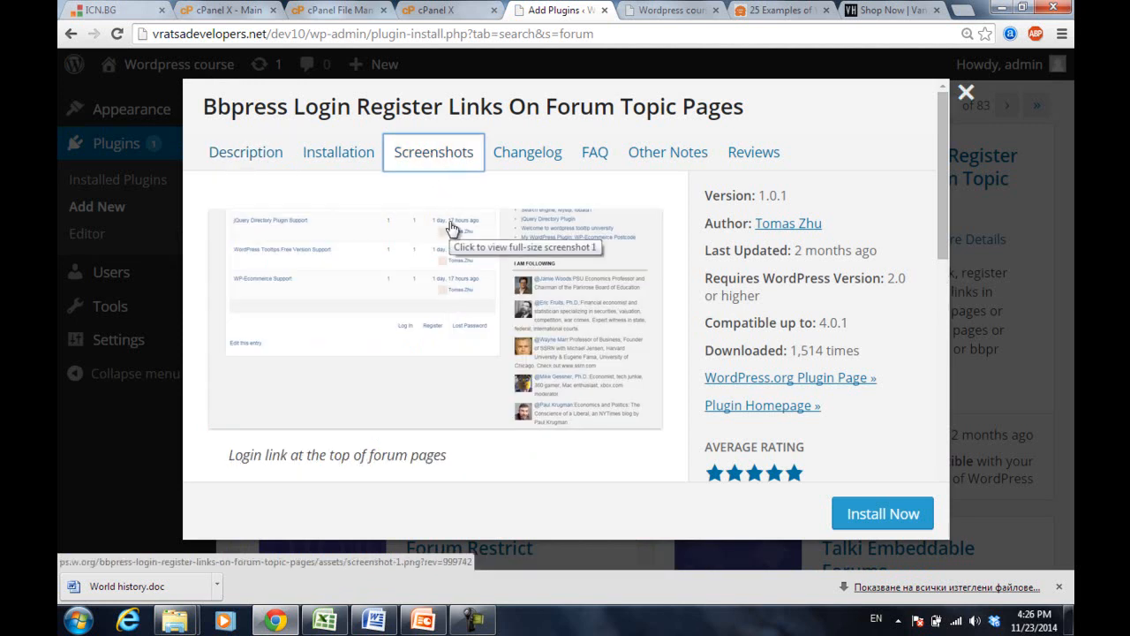
scroll(451, 228, down, 2)
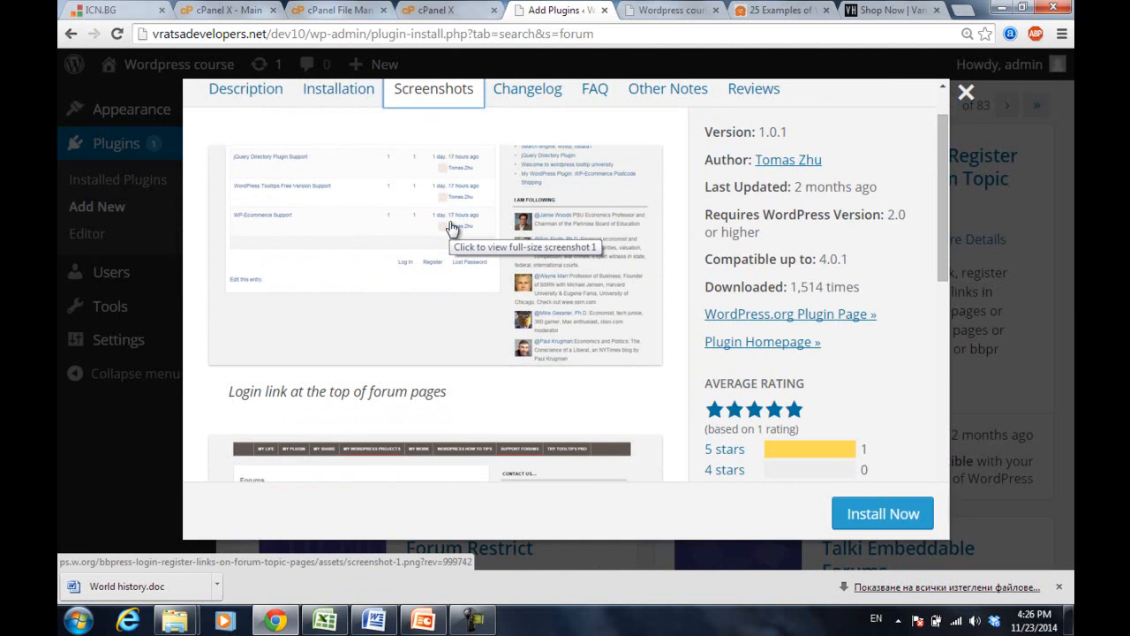
scroll(451, 228, down, 7)
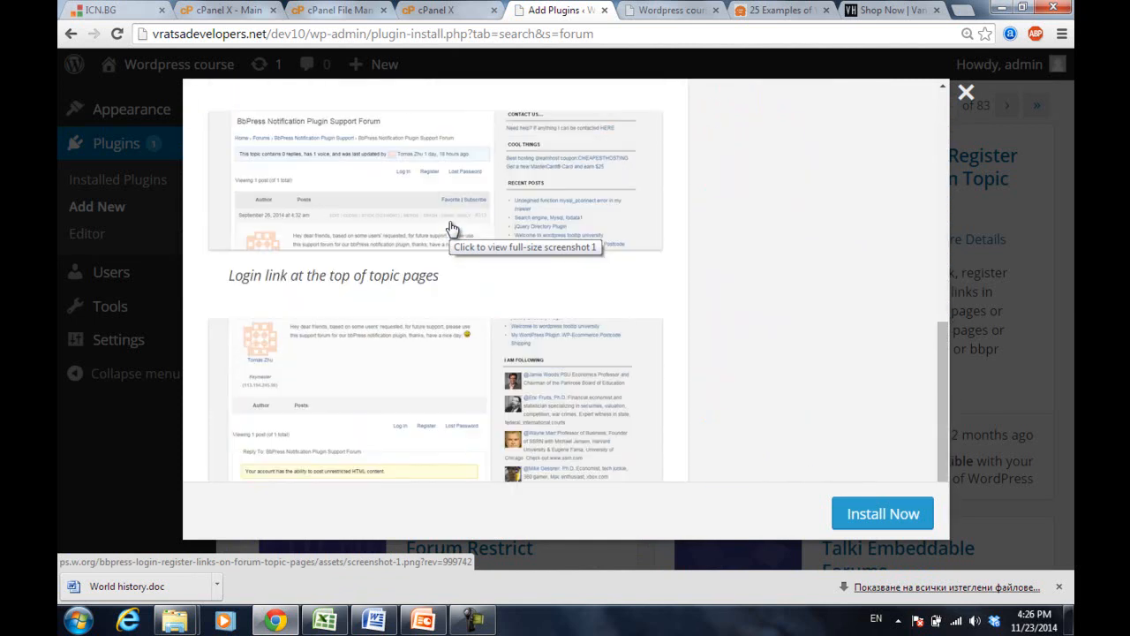
scroll(451, 228, down, 3)
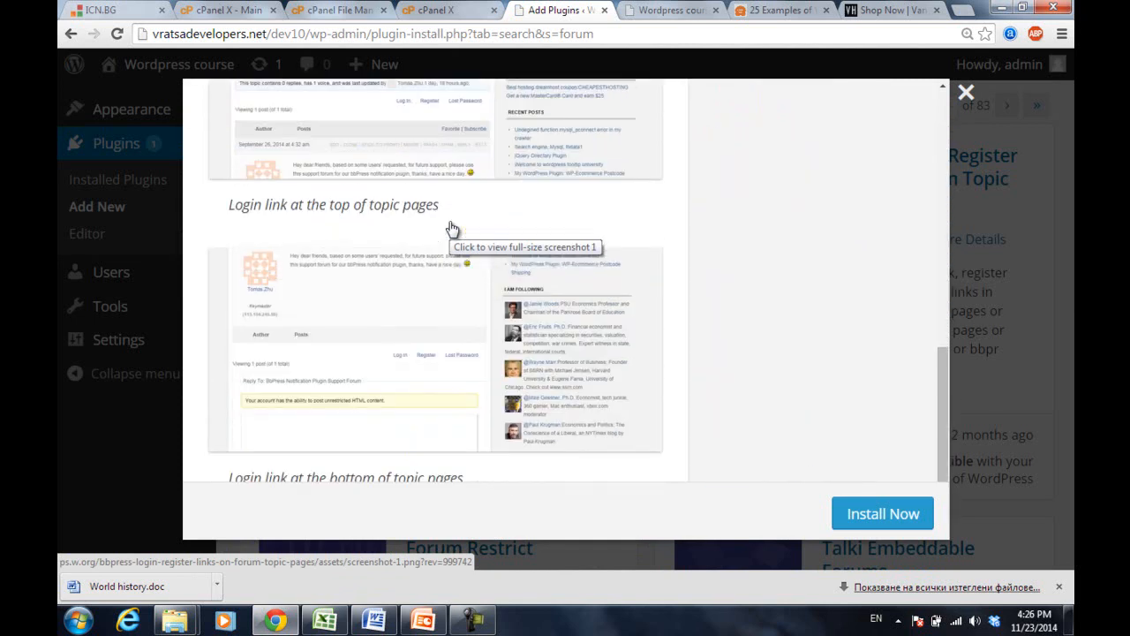
scroll(451, 228, up, 5)
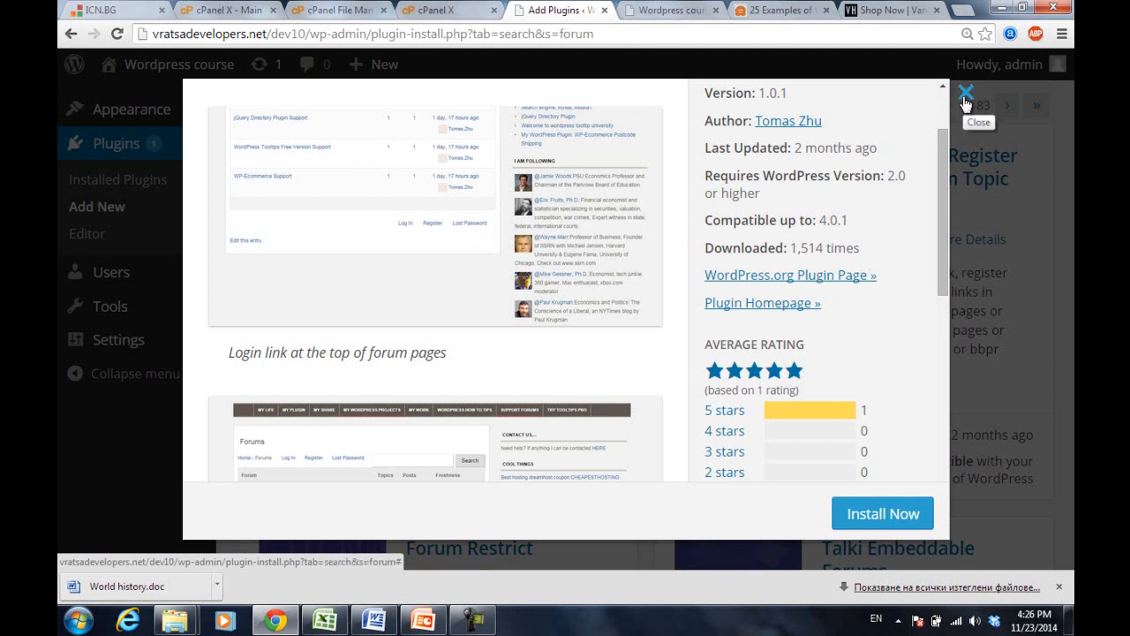
drag(944, 175, 942, 149)
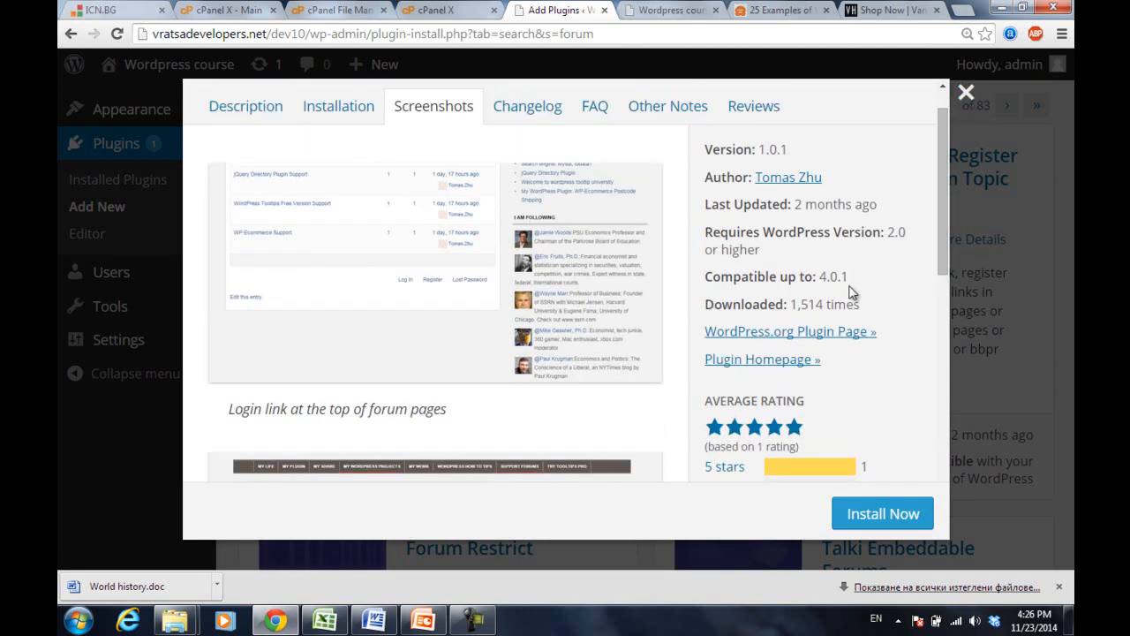
click(965, 93)
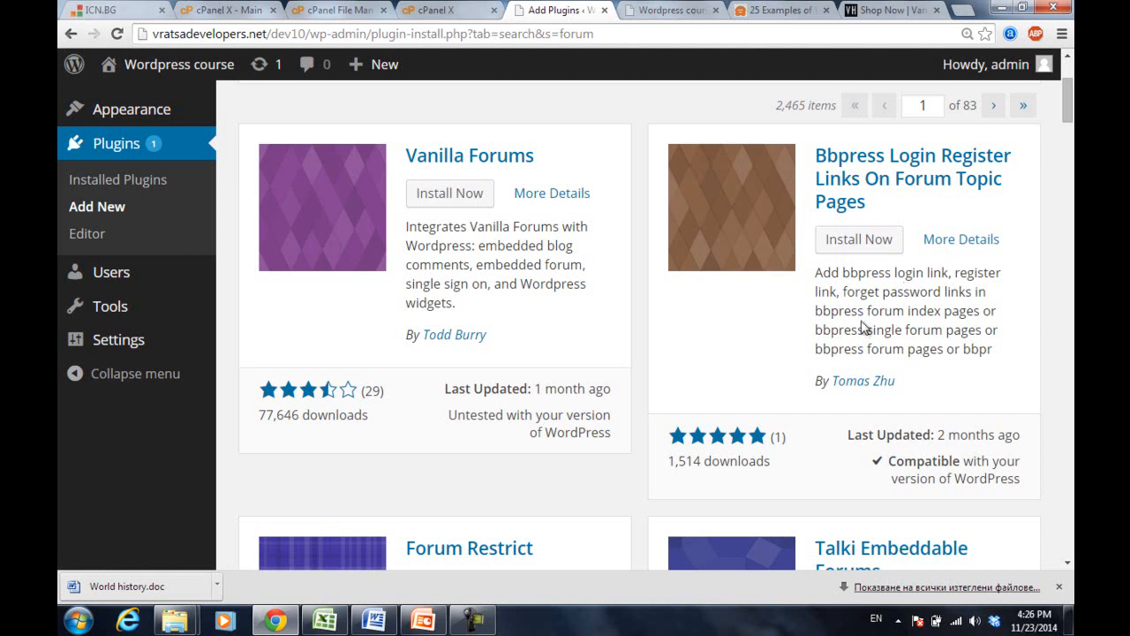
Consult the PowerPoint slide on the types of plugin management, and return to the plugin search in the browser.
scroll(863, 327, up, 3)
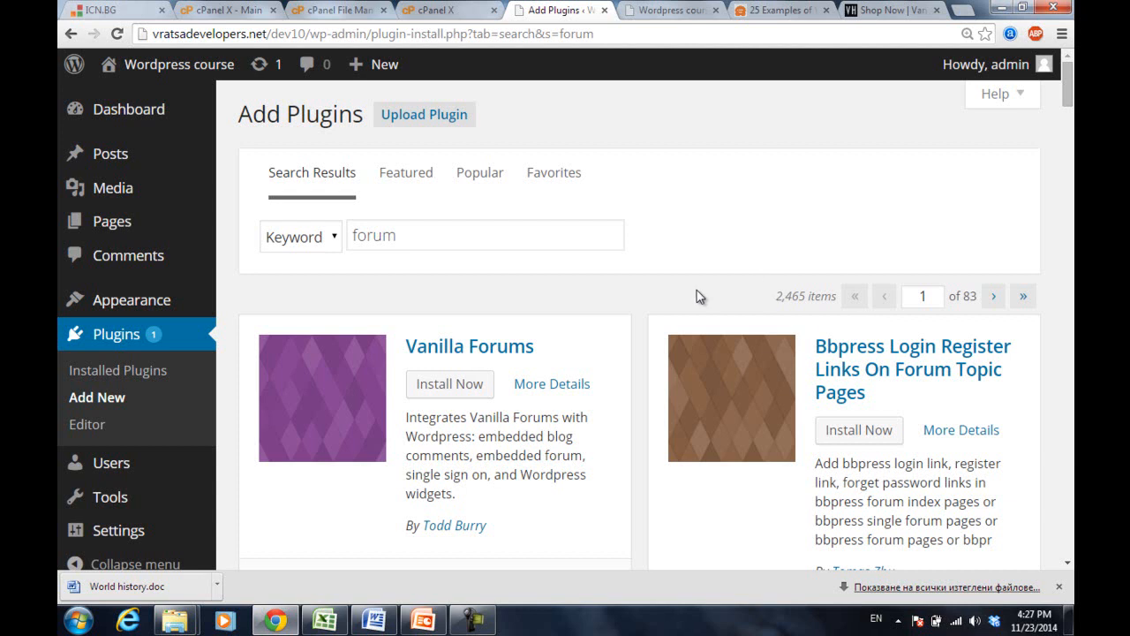
click(424, 621)
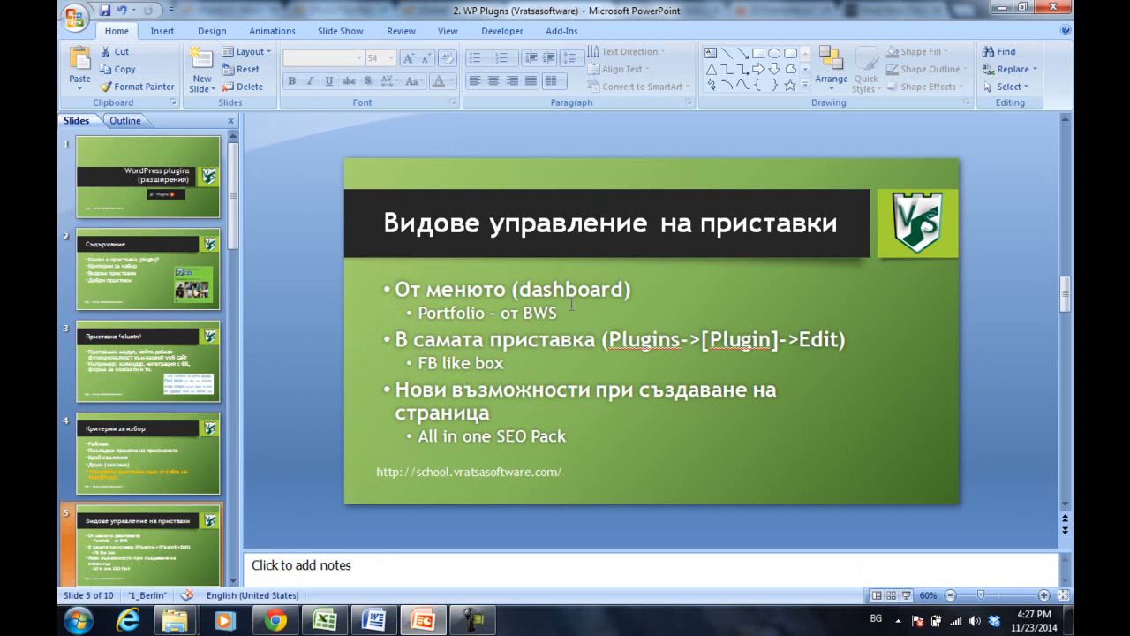
key(alt+Tab)
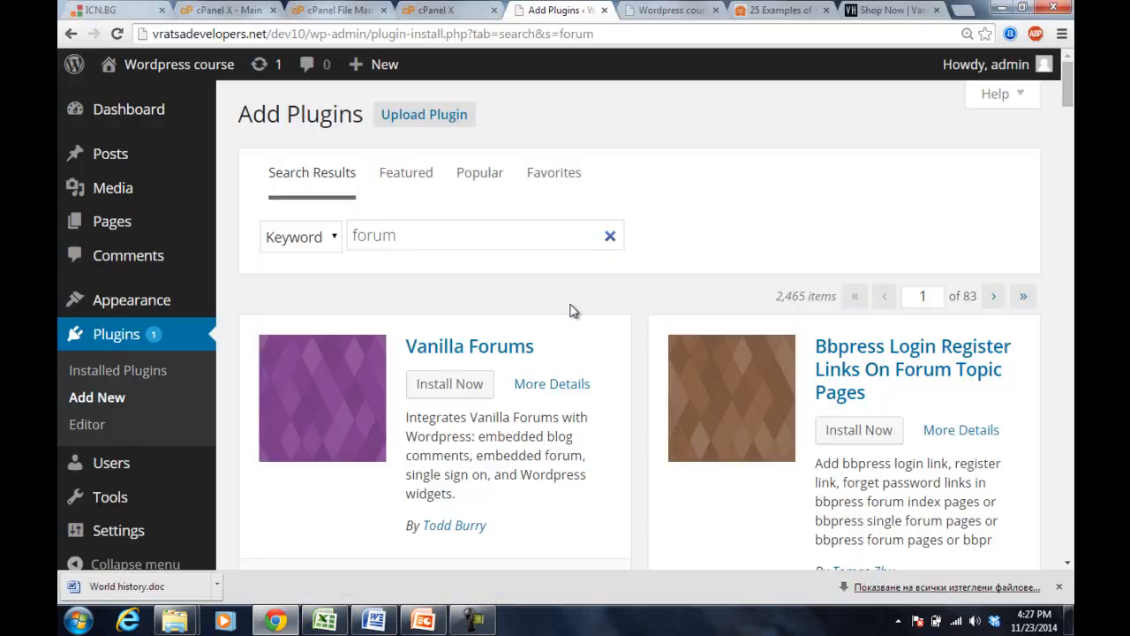
Search the plugin directory for "portfolio".
click(473, 238)
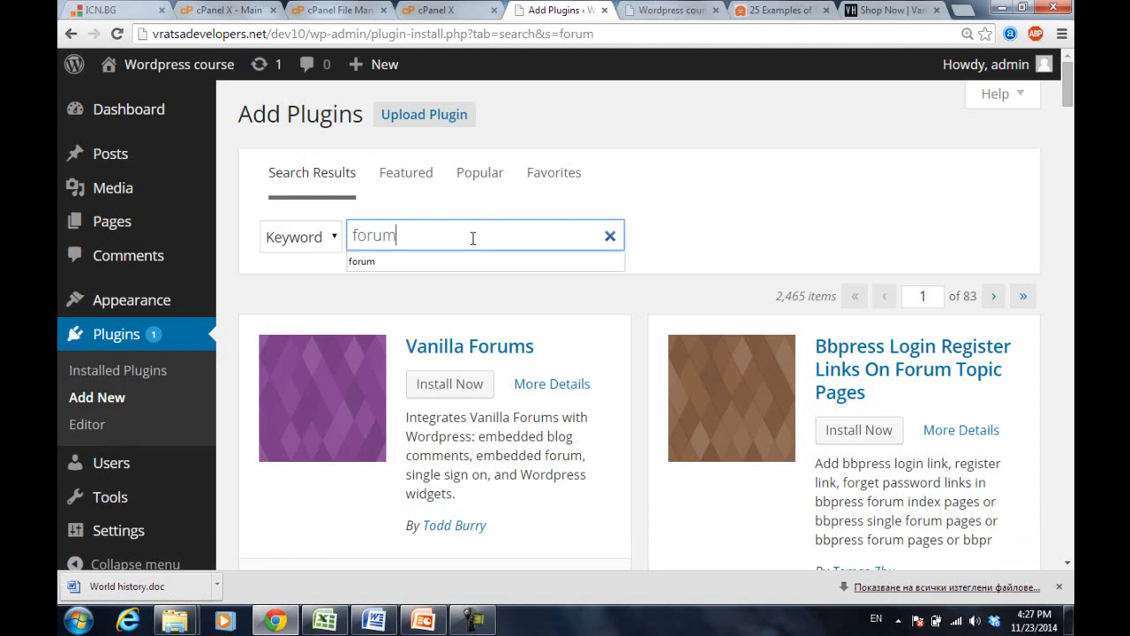
double_click(472, 239)
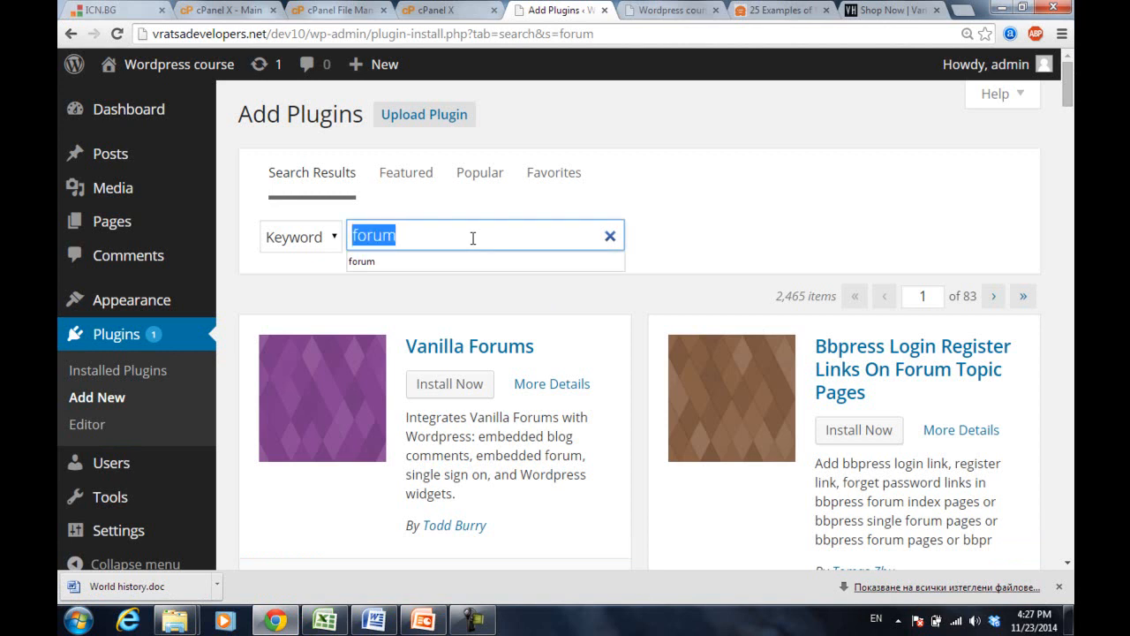
text(portofolio)
key(Return)
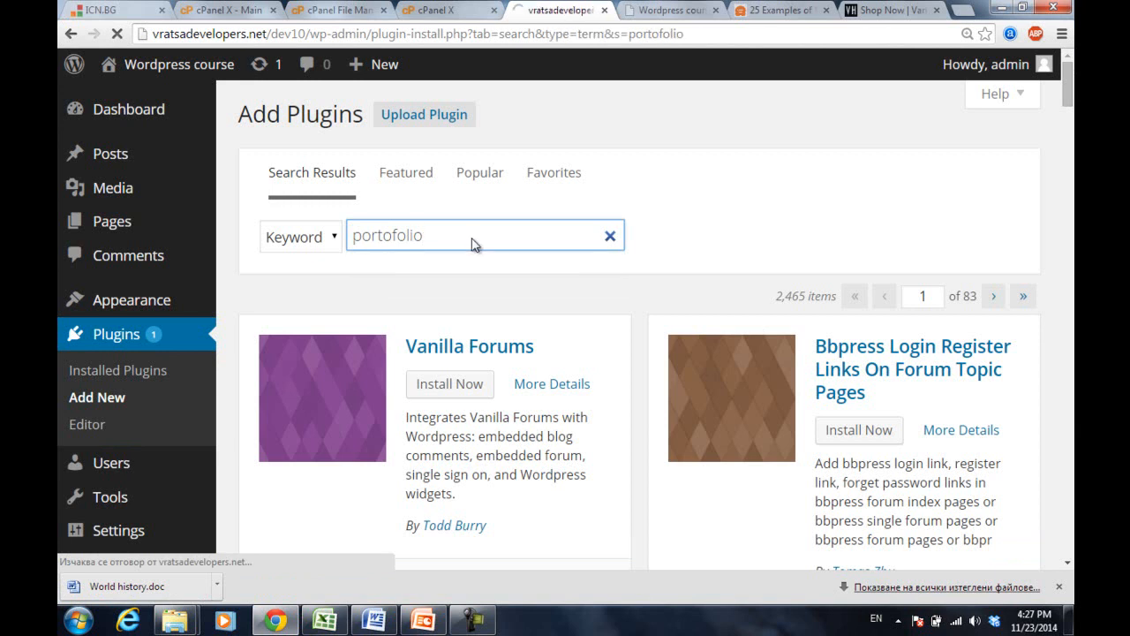
click(456, 238)
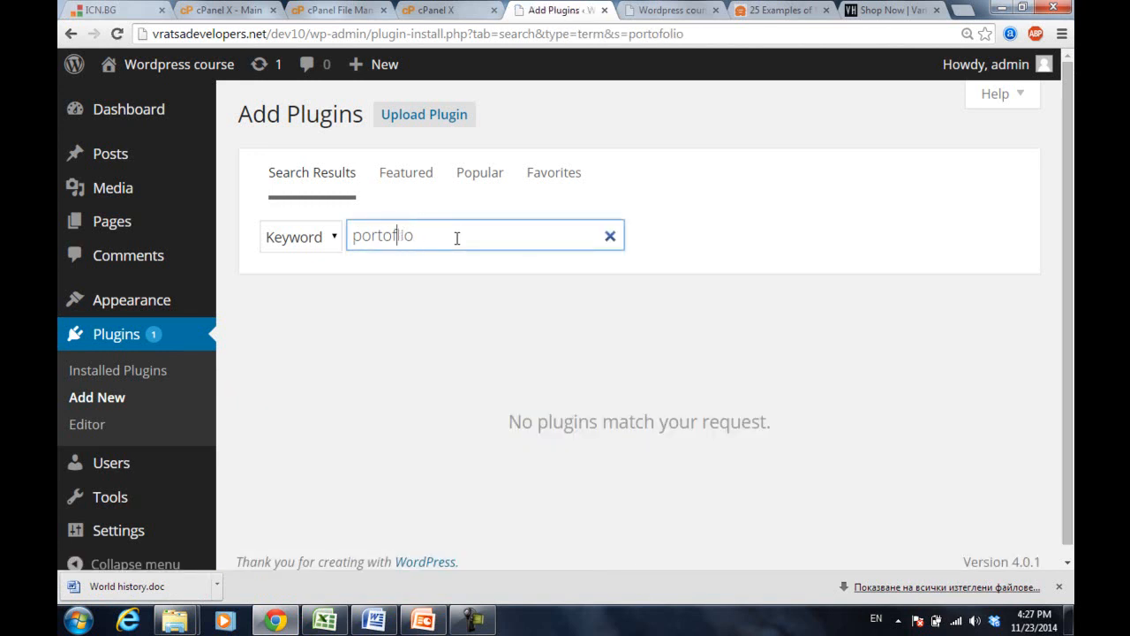
key(BackSpace)
key(Return)
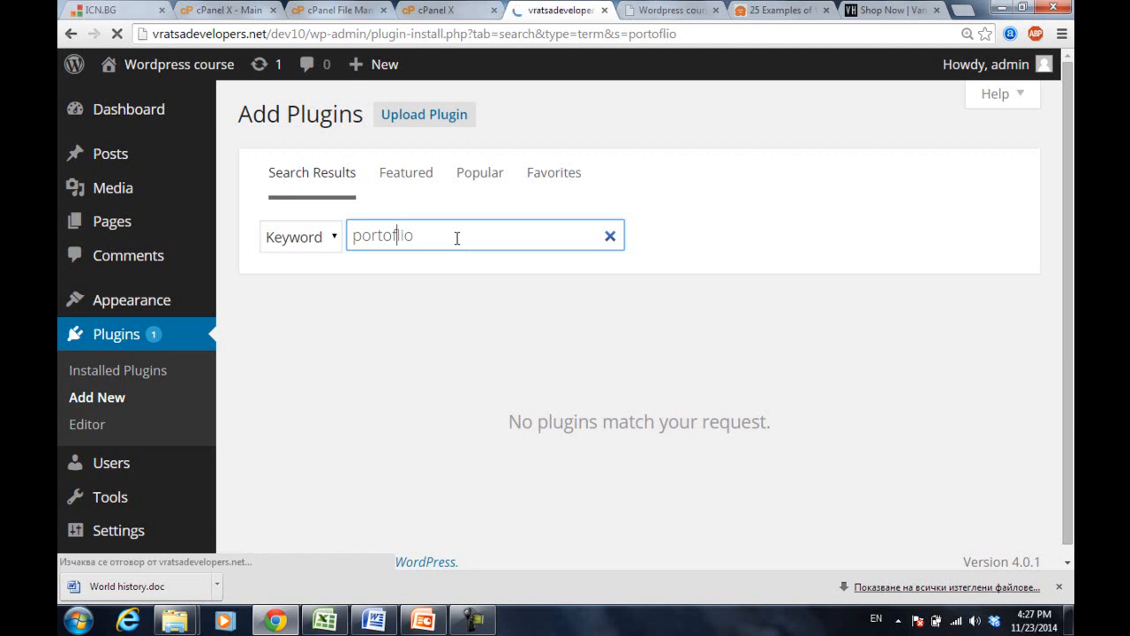
click(400, 236)
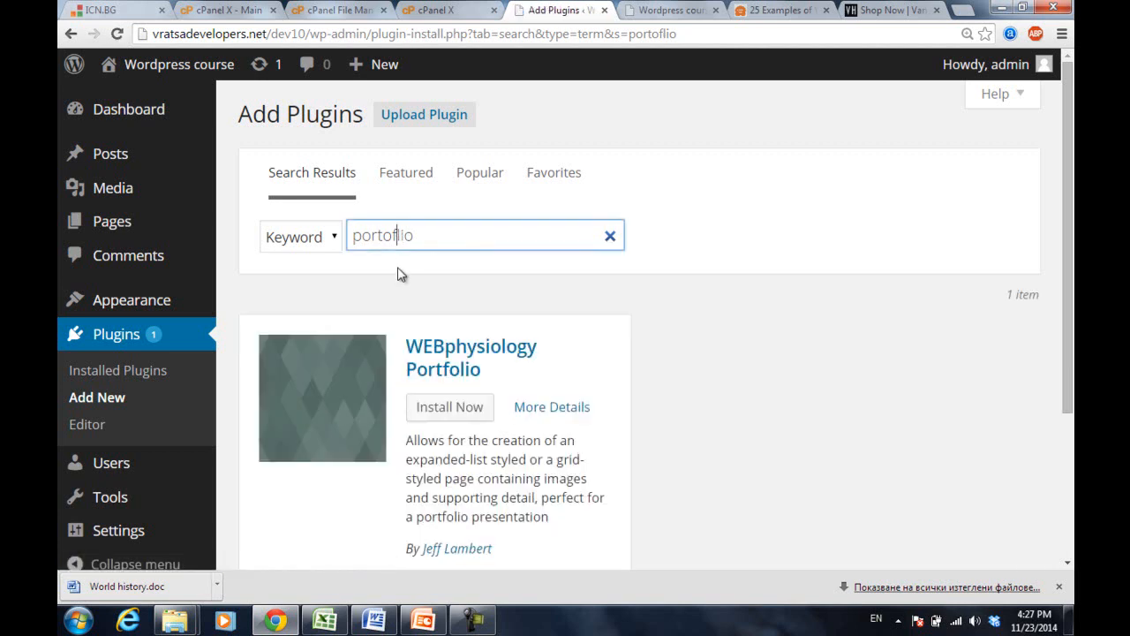
text(o)
key(Left)
key(Left)
key(BackSpace)
key(Return)
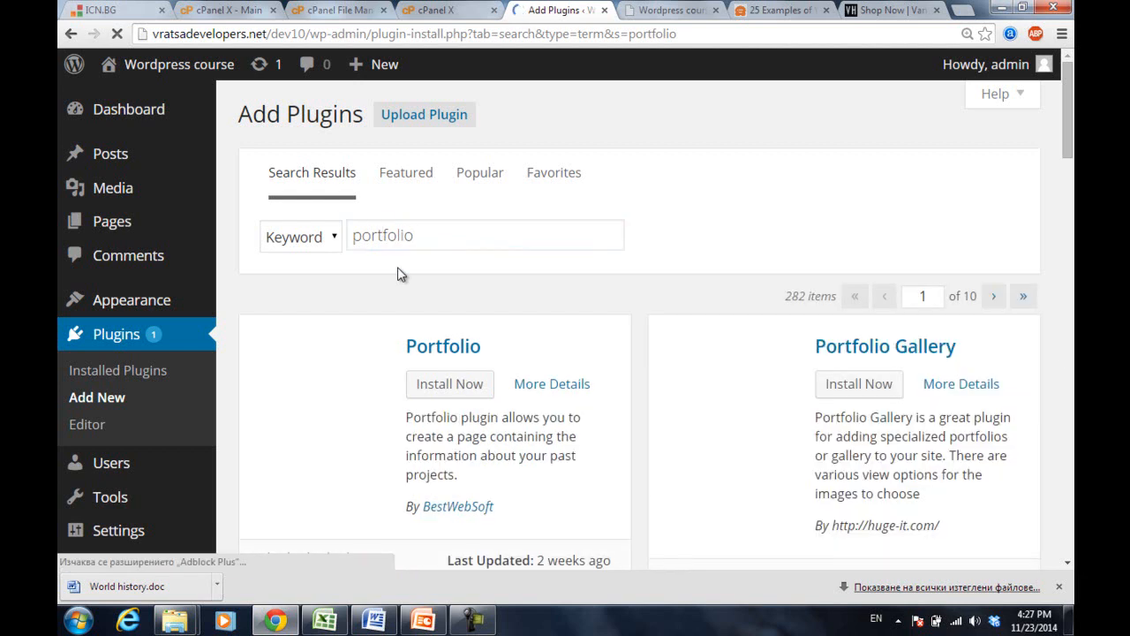
Install the Portfolio plugin by BestWebSoft and activate it.
scroll(398, 273, down, 1)
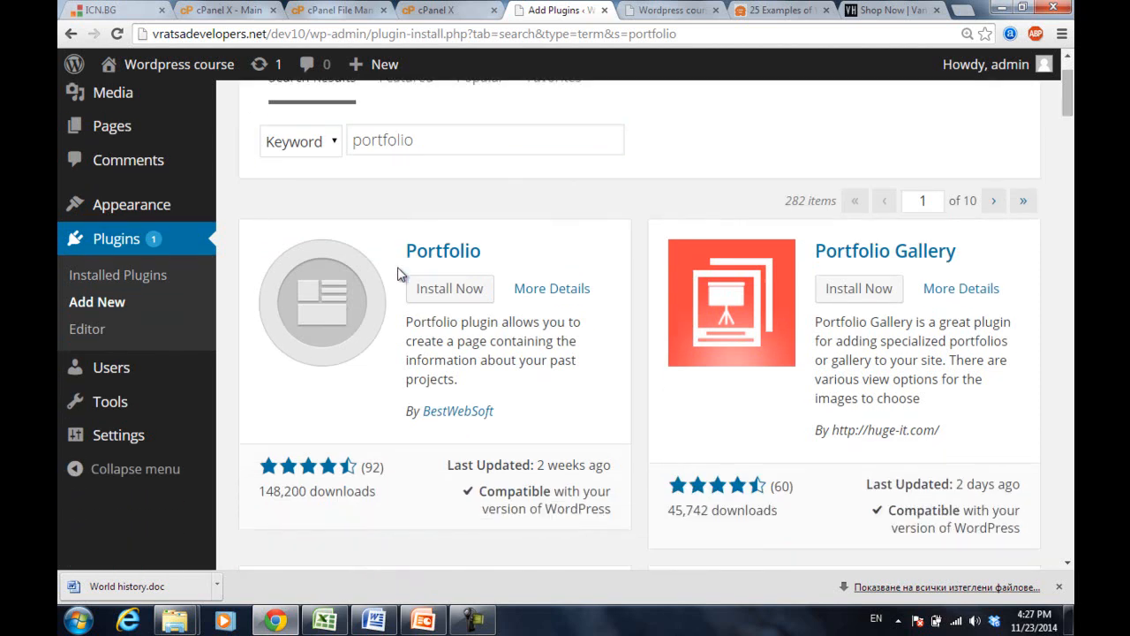
click(434, 294)
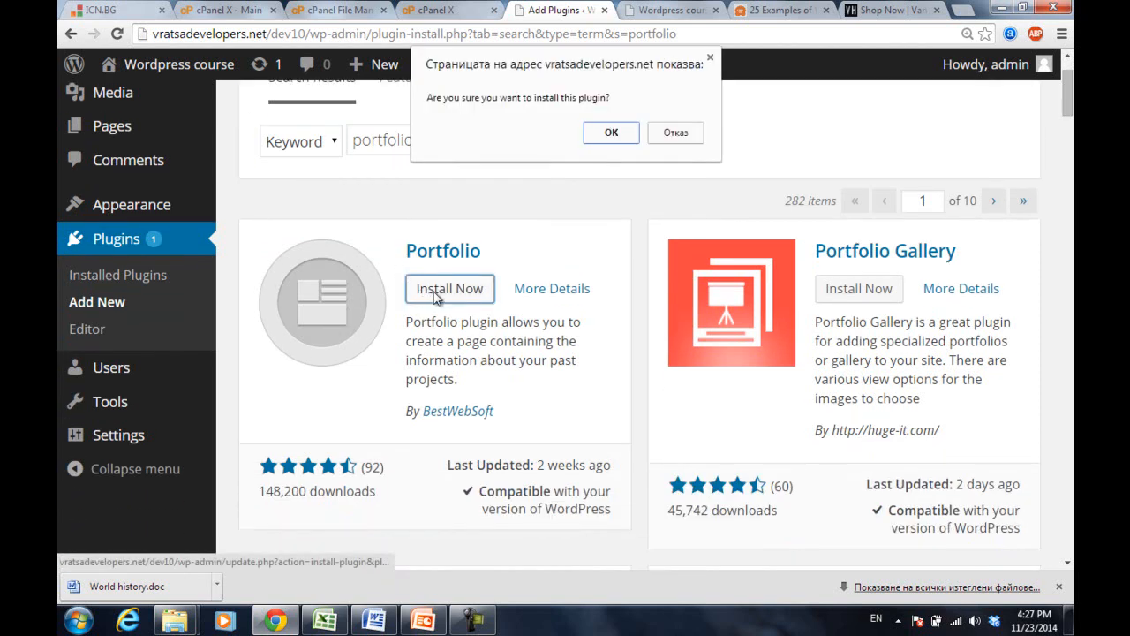
click(606, 130)
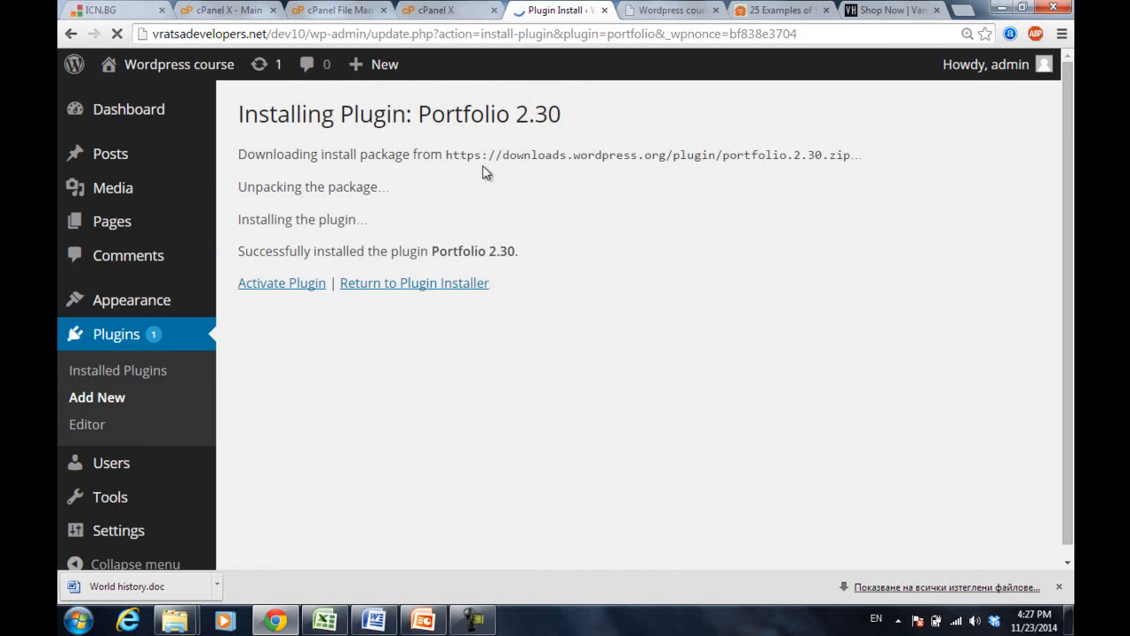
click(293, 295)
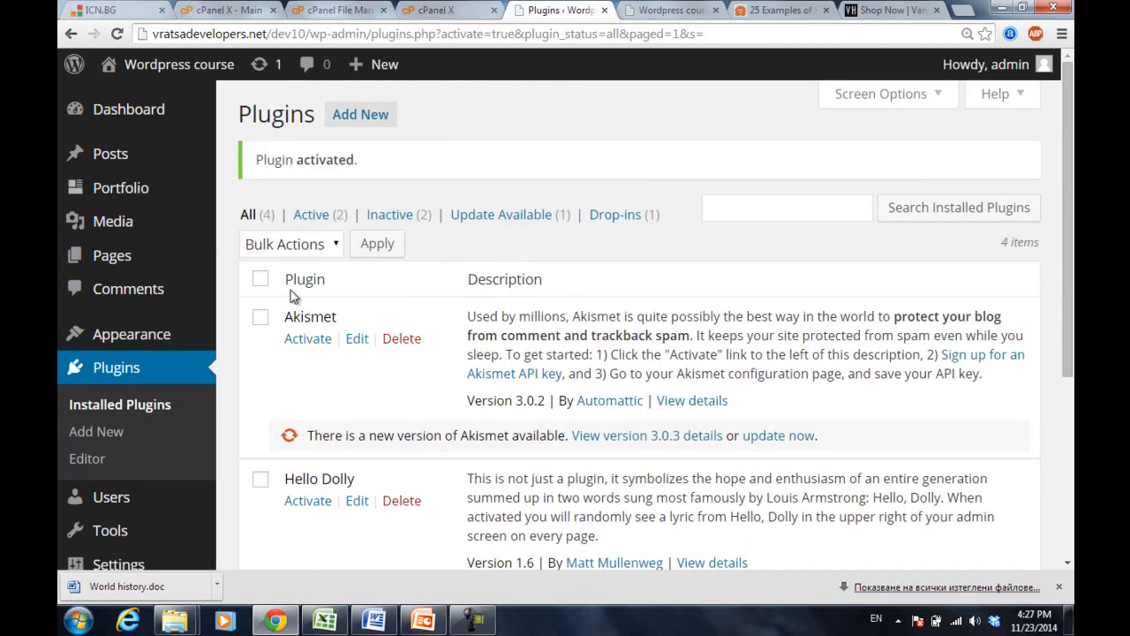
Create a new portfolio item titled "Cool lesson 3" with the text "Very cool lesson".
mouse_move(123, 189)
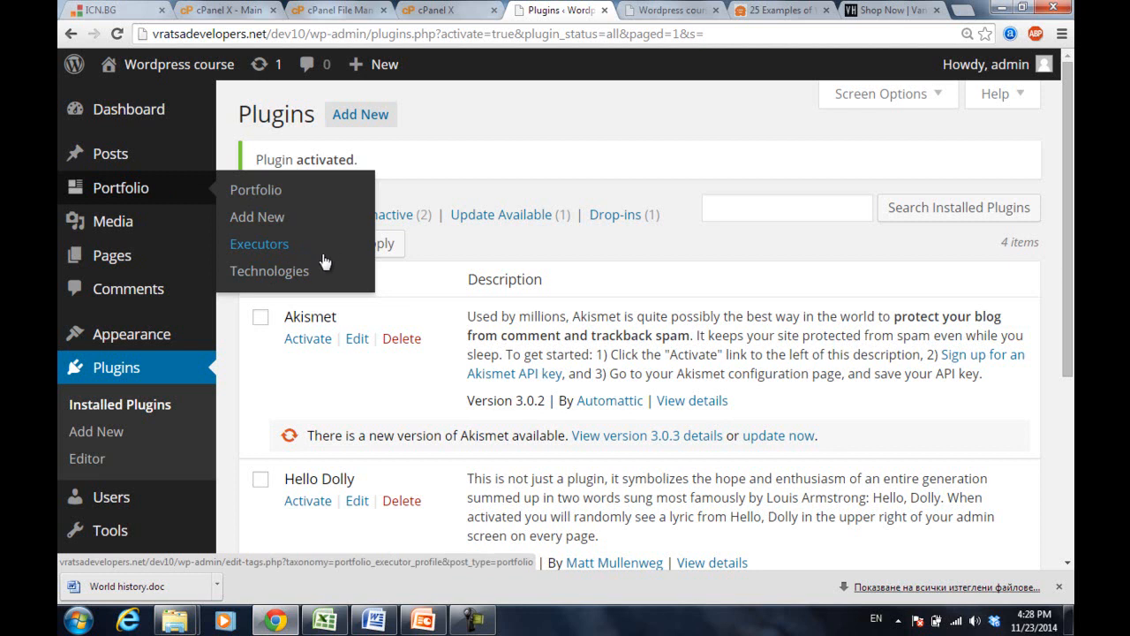
click(275, 218)
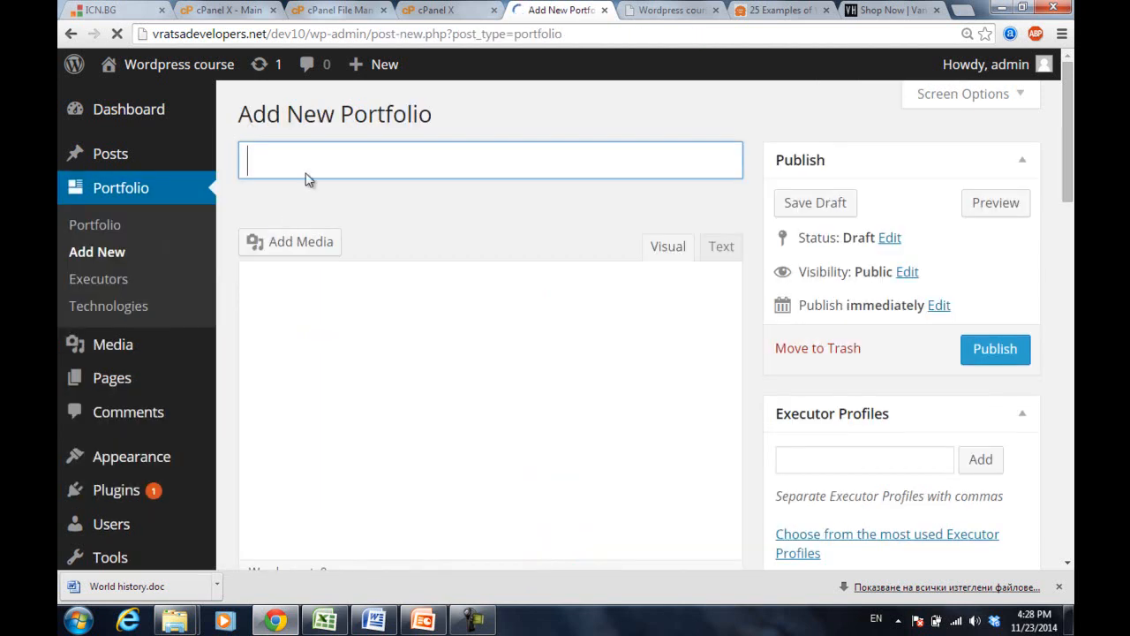
text(Cool lesson 3)
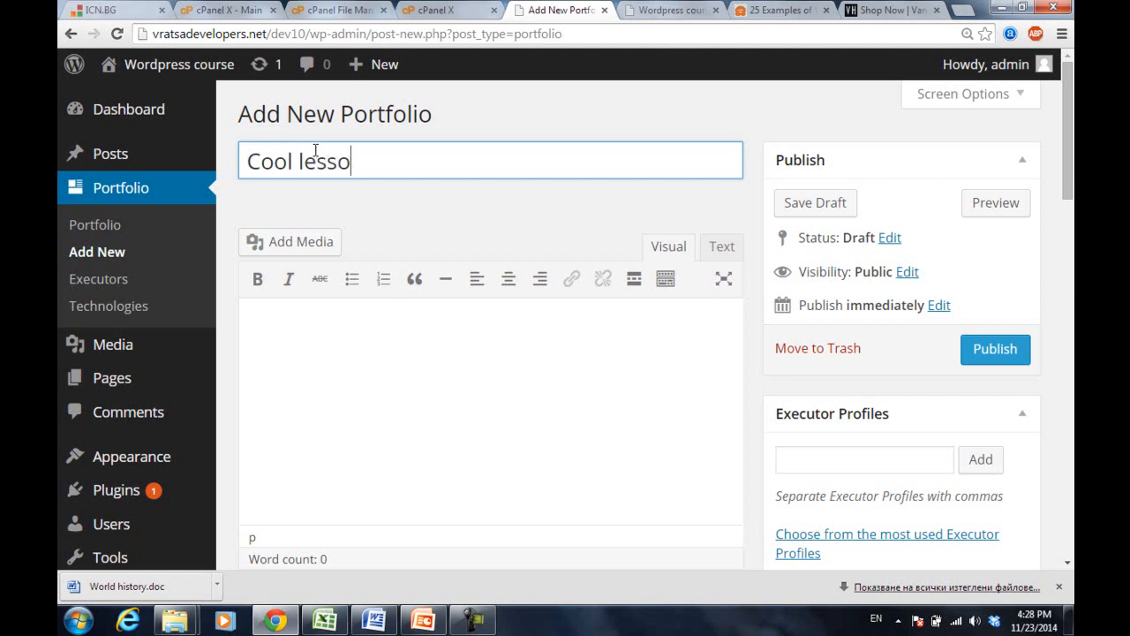
click(407, 347)
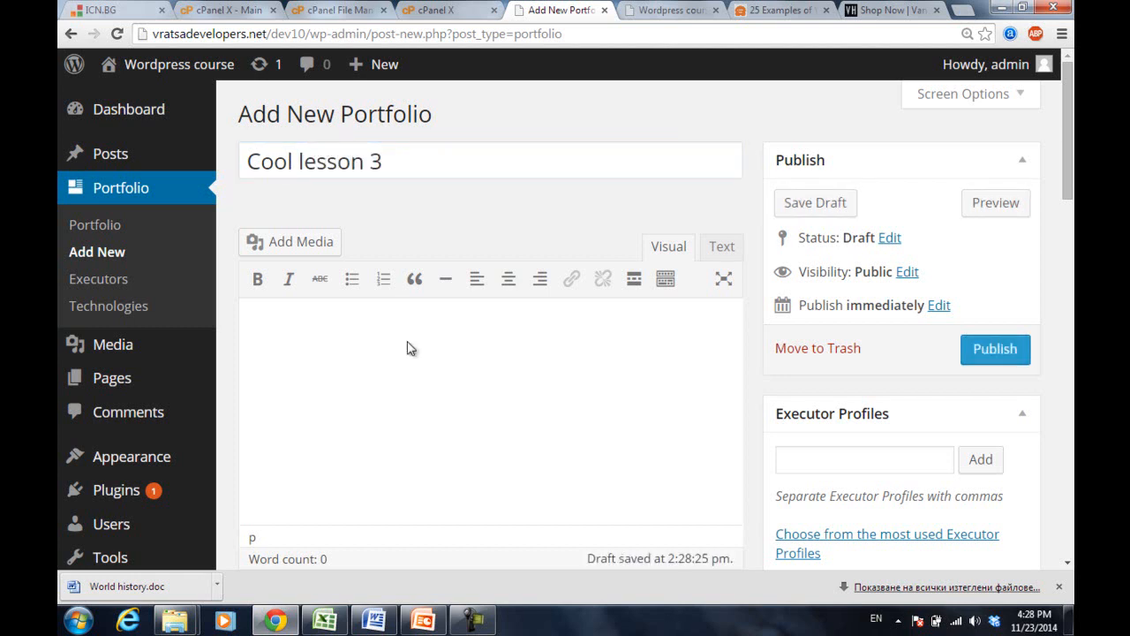
text(Very cool )
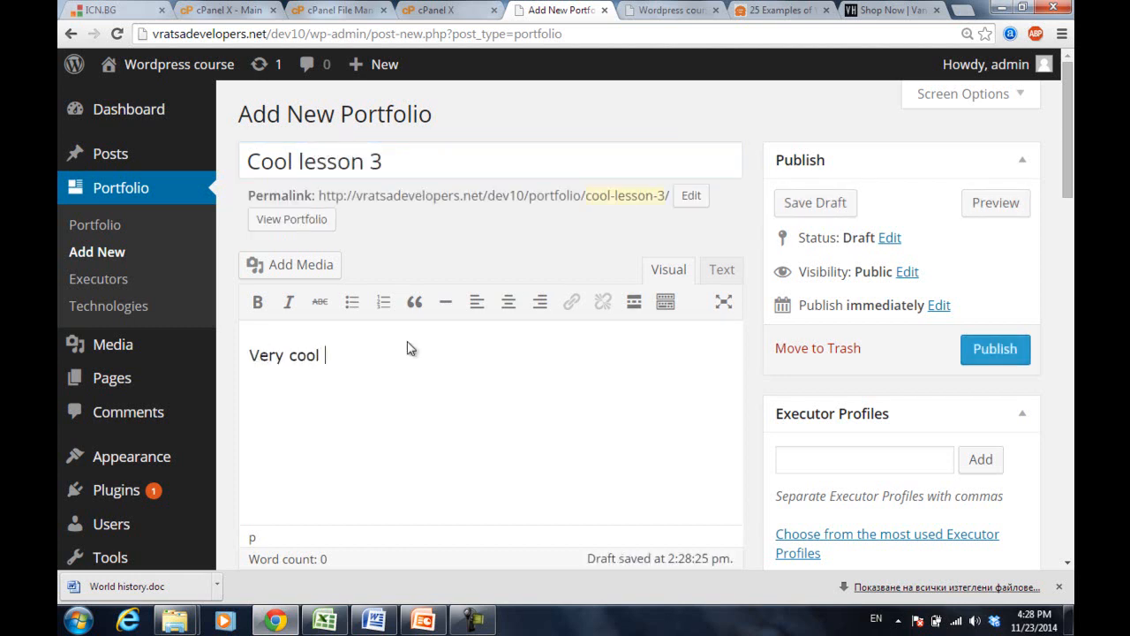
text(lesson)
Add the executor's name to the portfolio item's executor profiles and publish the item.
click(933, 463)
text(emo)
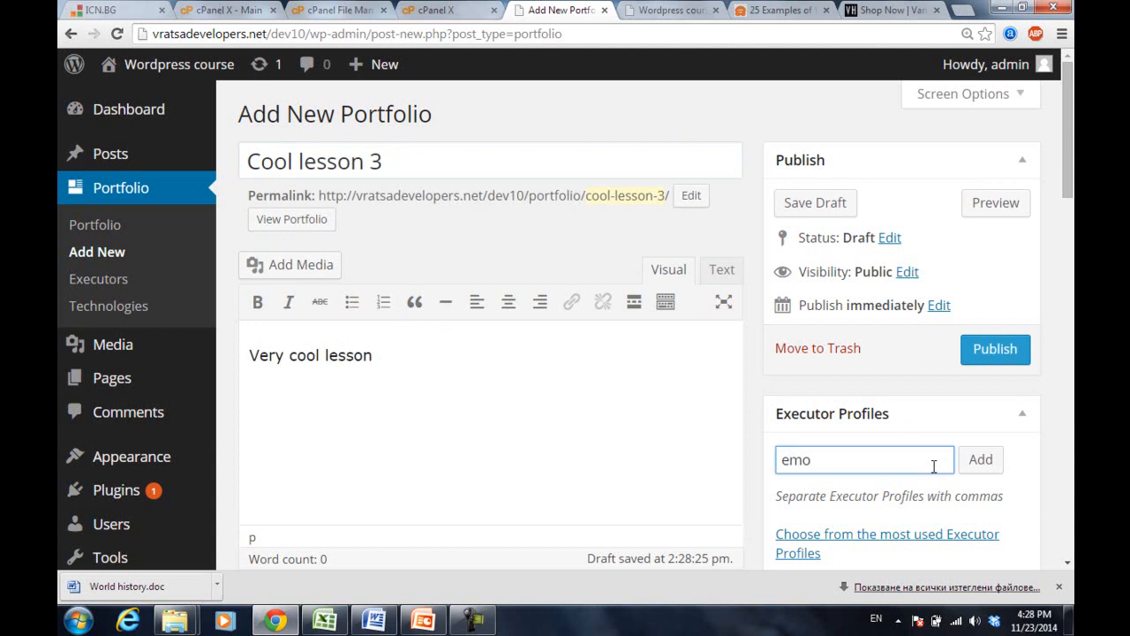
click(968, 460)
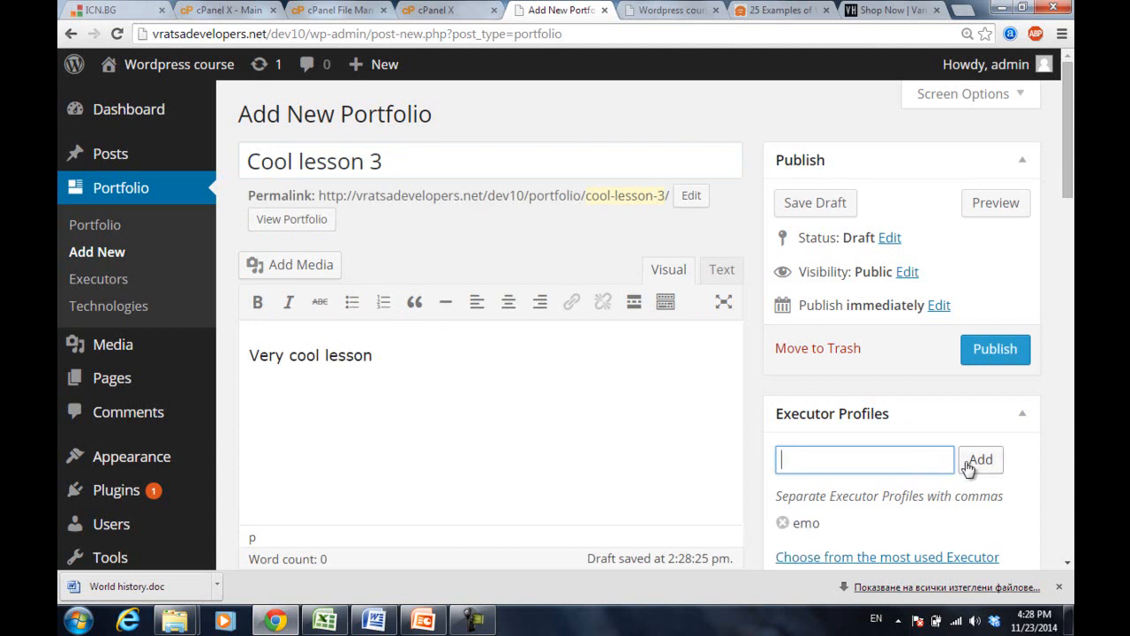
click(995, 349)
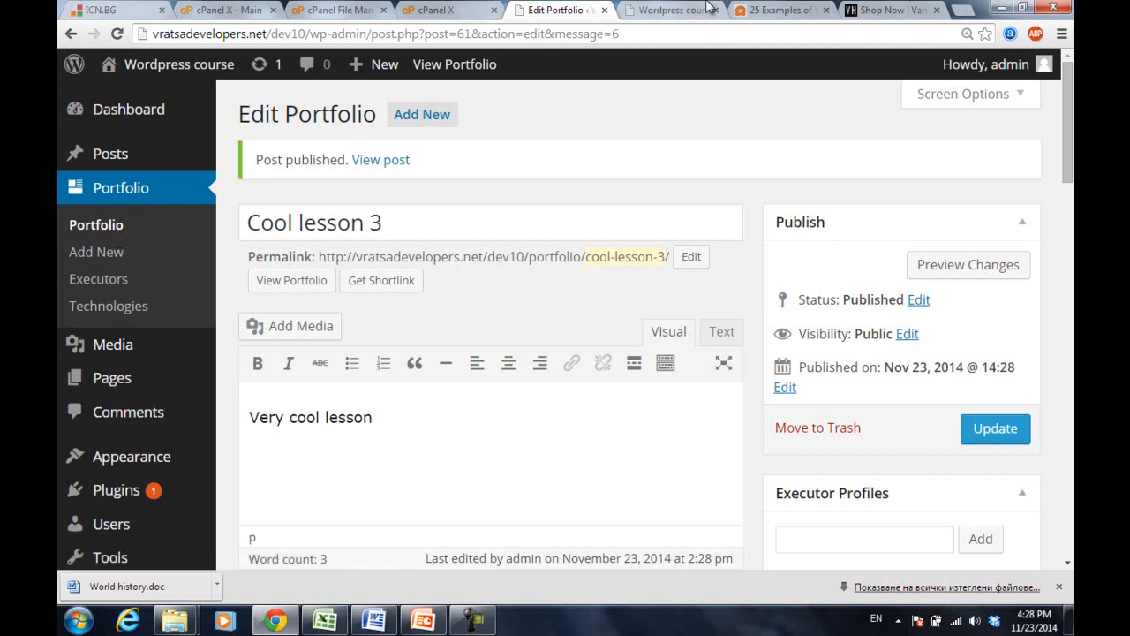
Reload the public site, and open its address in an incognito window to view the Portfolio page.
click(674, 10)
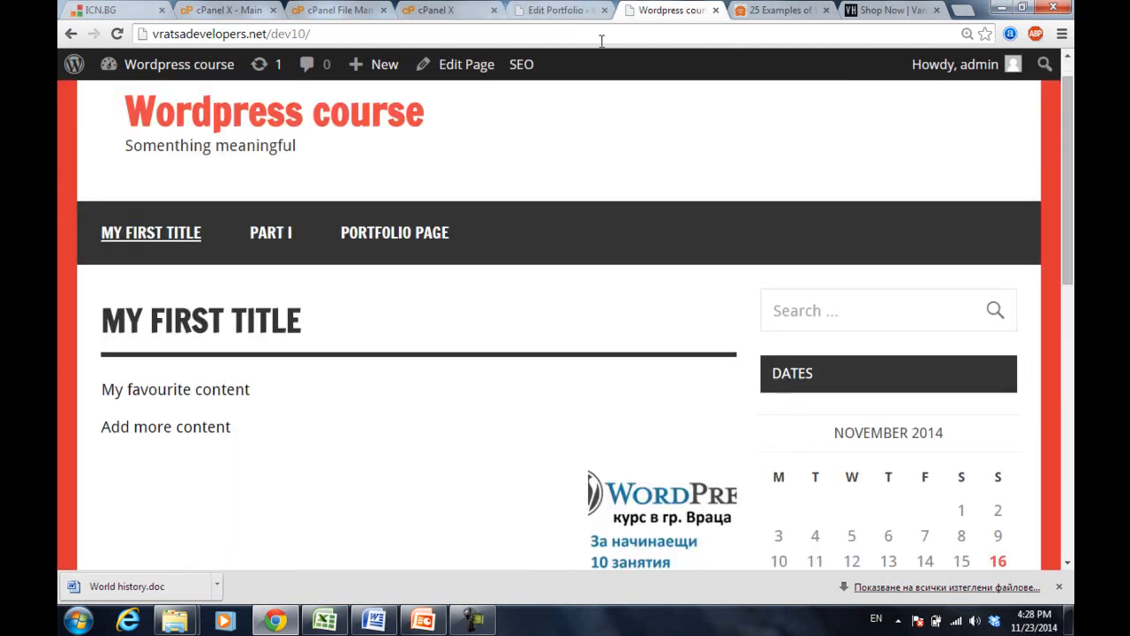
key(F5)
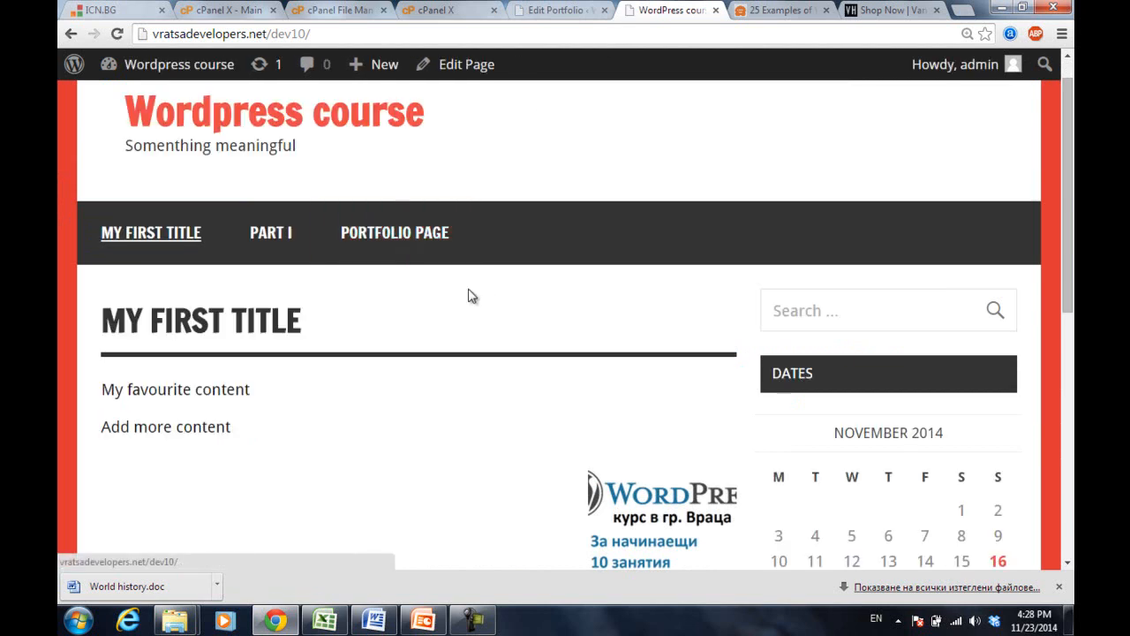
click(477, 34)
key(ctrl+c)
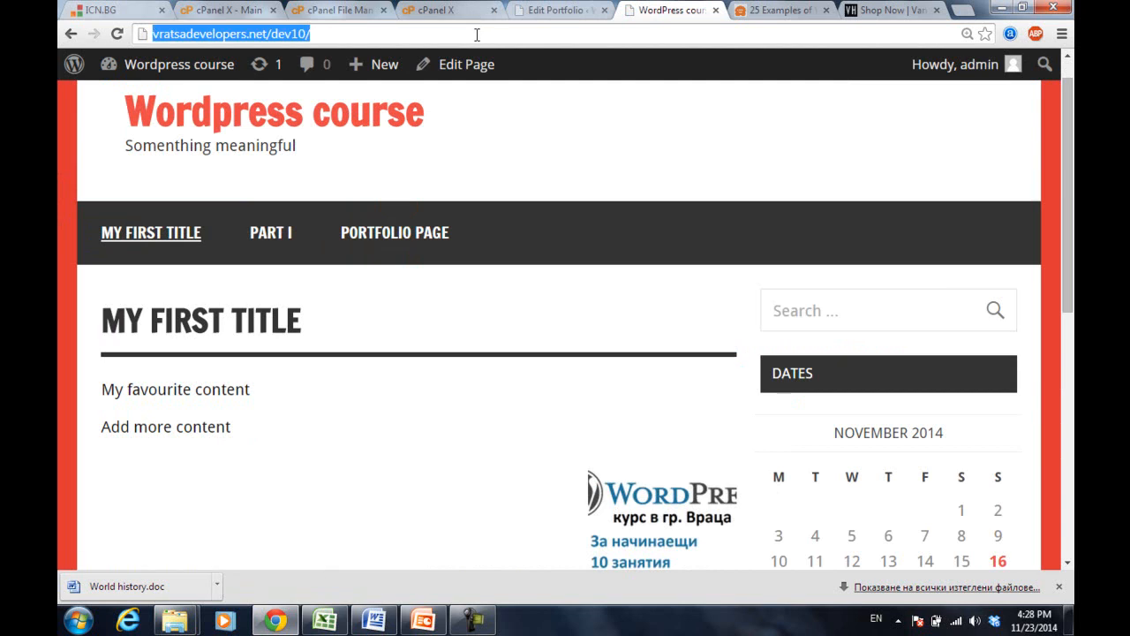
key(ctrl+shift+n)
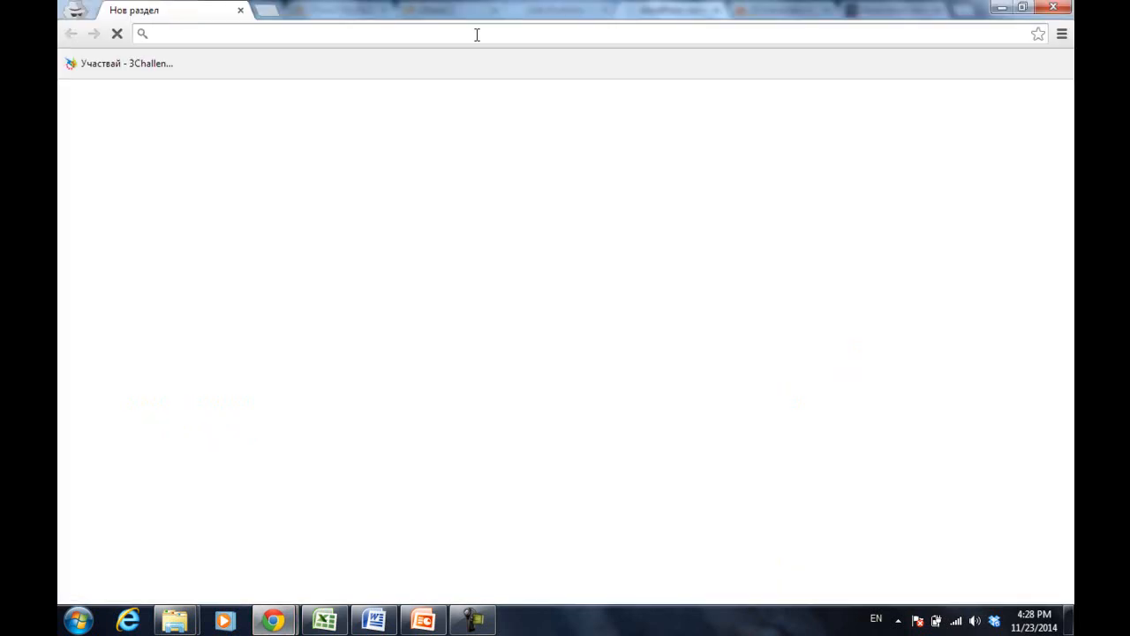
key(ctrl+v)
key(Return)
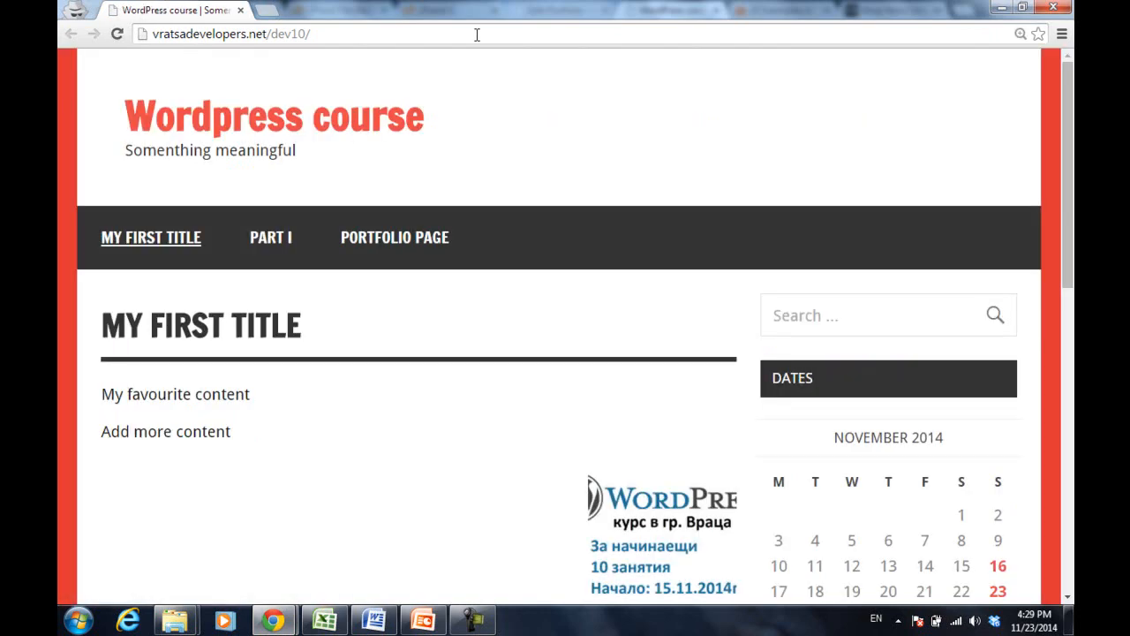
click(424, 254)
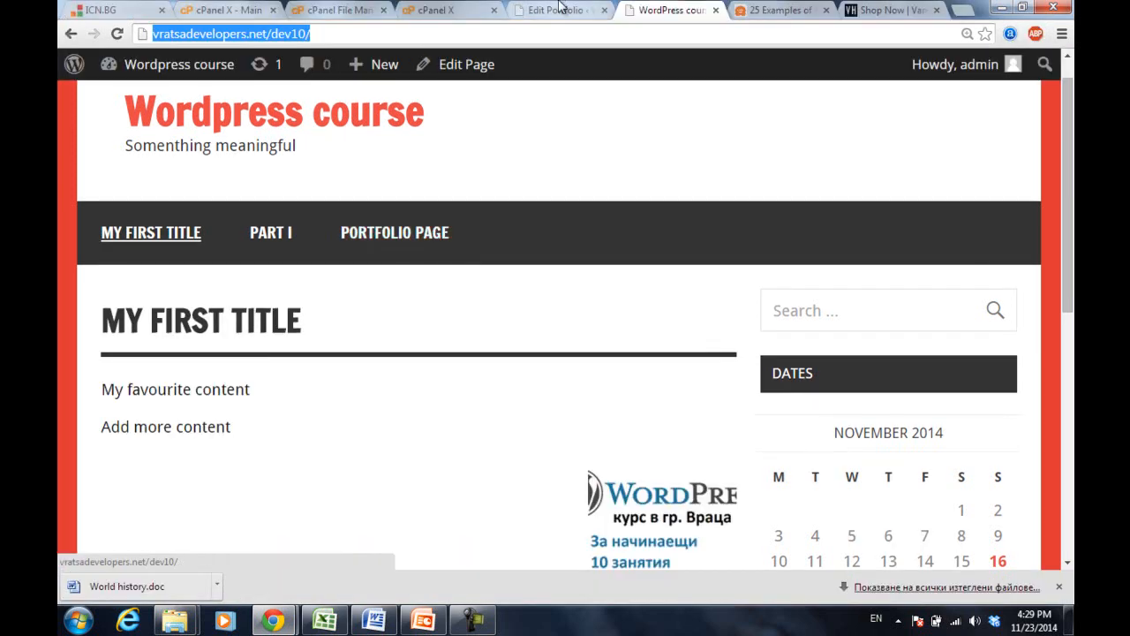
Delete the latest_portfolio_items shortcode from the content of the Portfolio page and update the page.
click(559, 9)
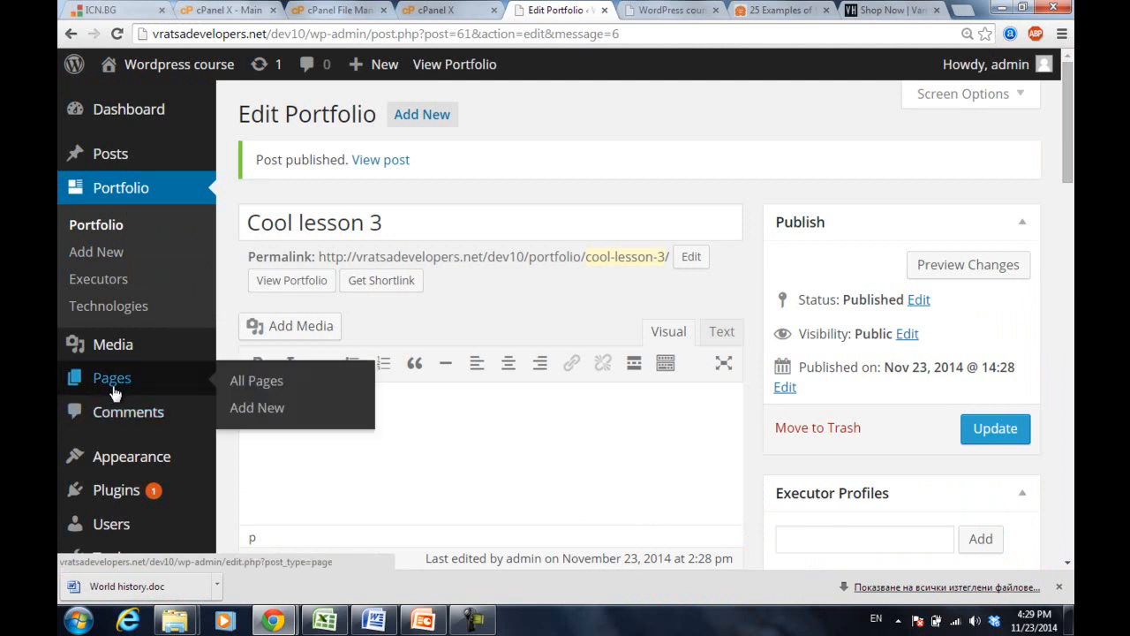
click(113, 391)
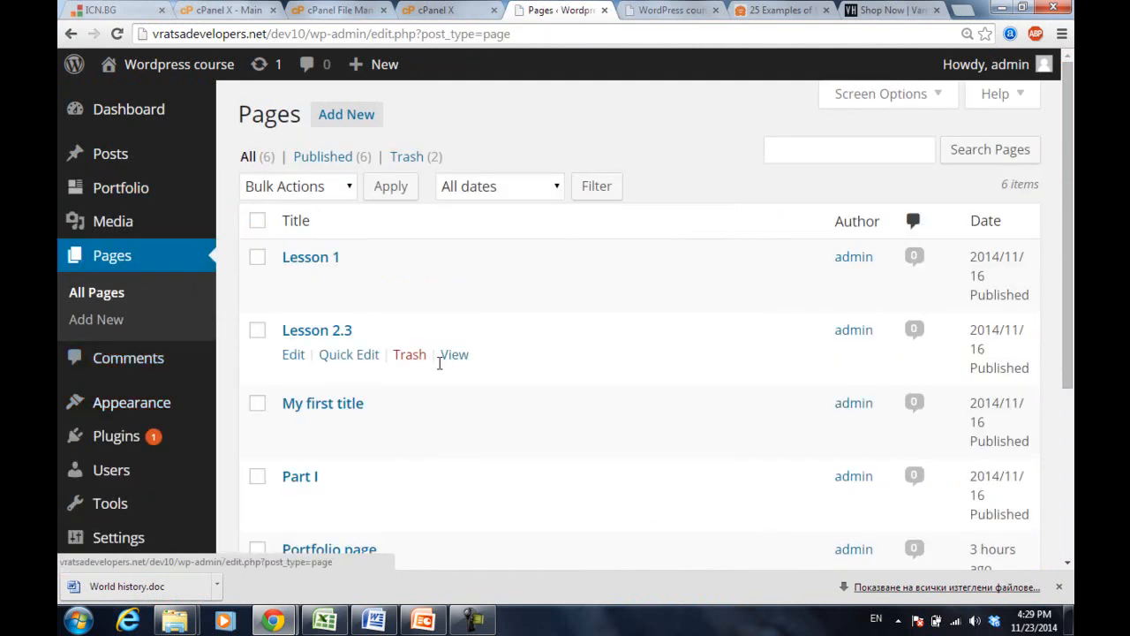
scroll(439, 363, down, 3)
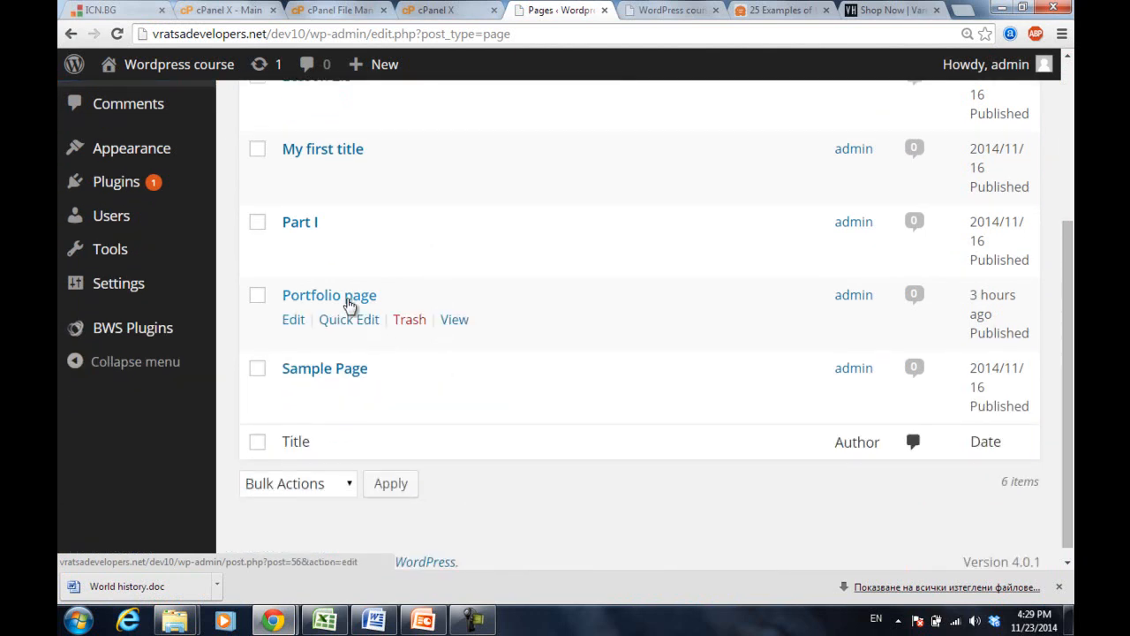
click(330, 298)
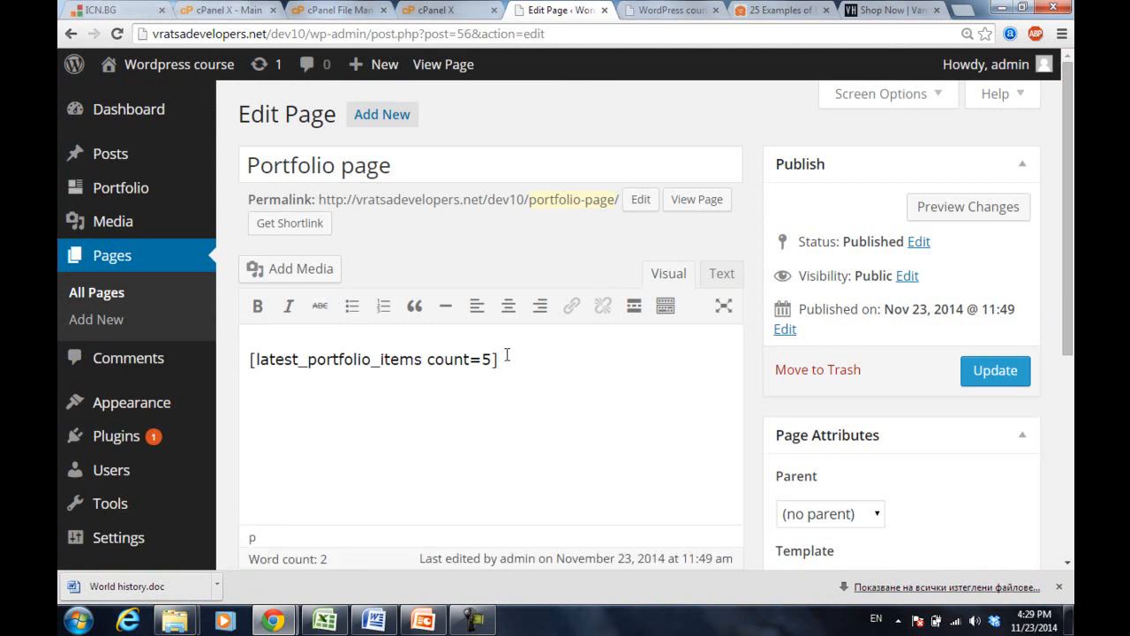
drag(505, 358, 248, 368)
key(BackSpace)
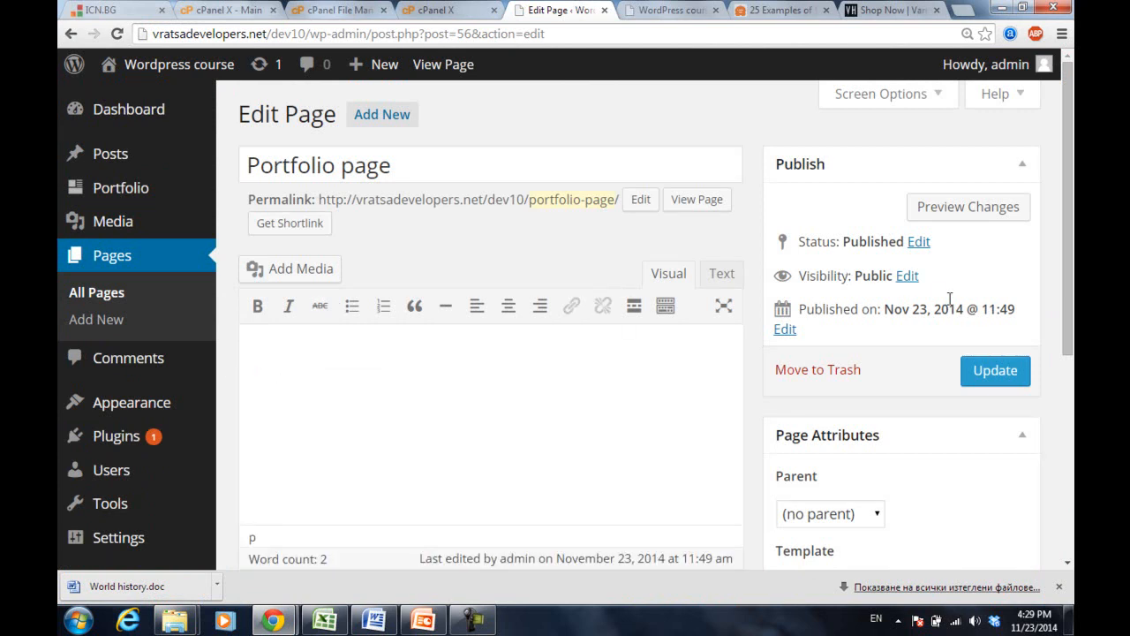
click(980, 367)
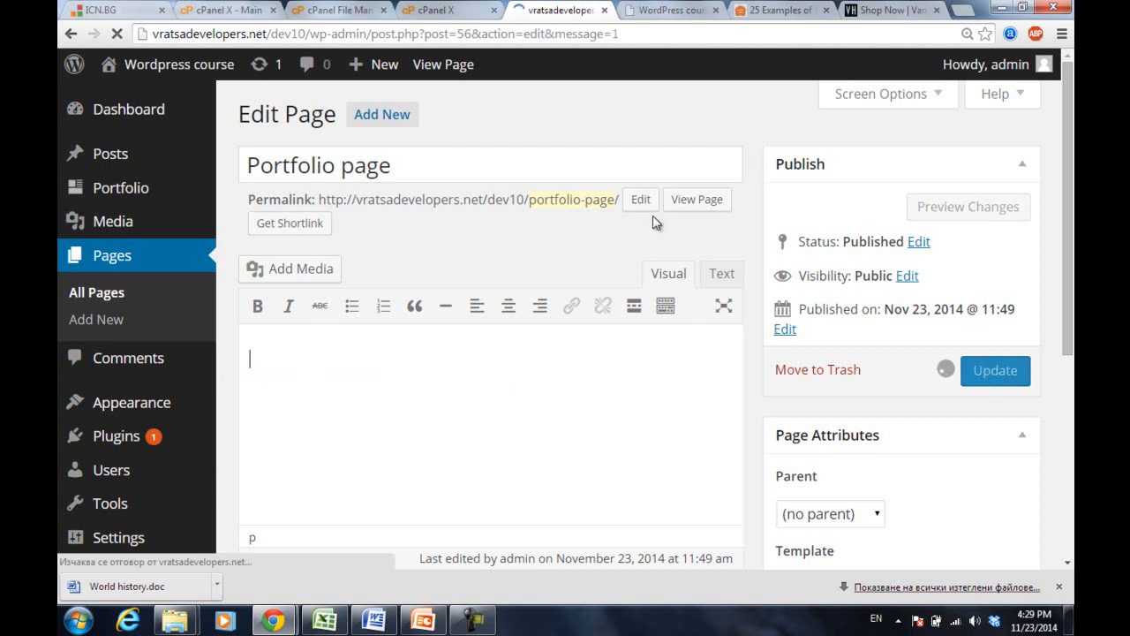
Switch to the incognito window, reload the public Portfolio page and check its content.
key(alt+Tab)
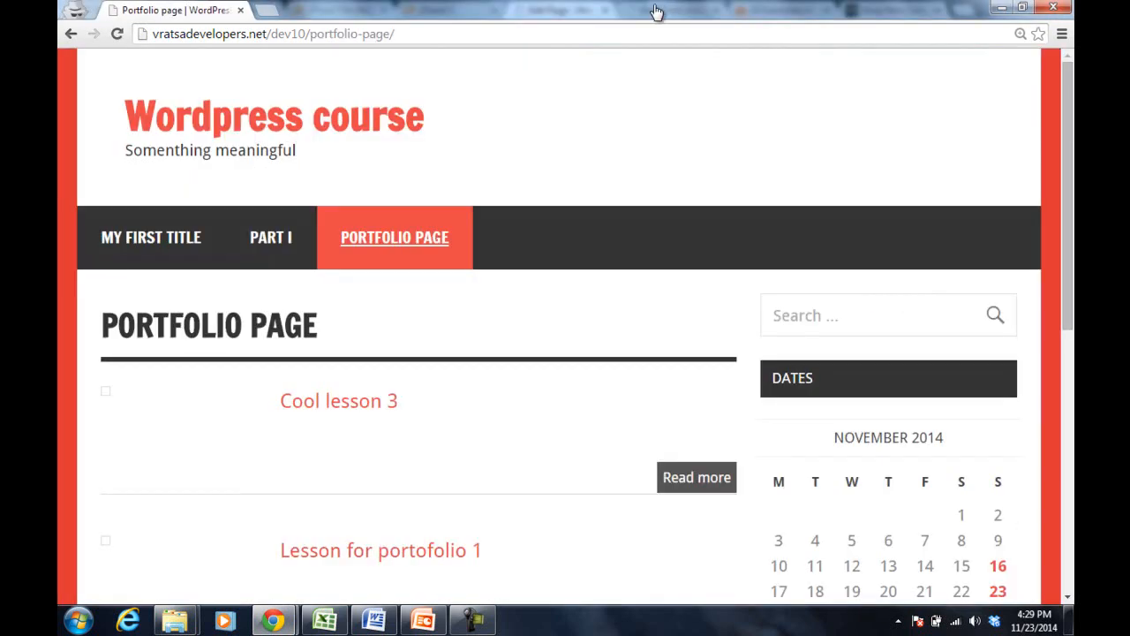
key(F5)
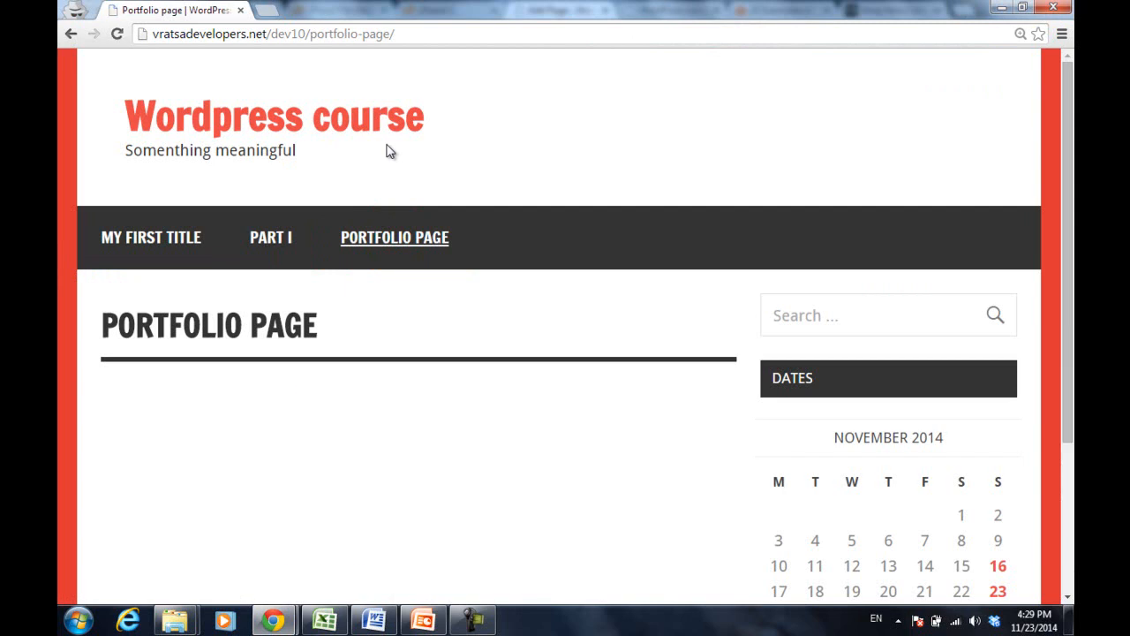
scroll(390, 151, down, 3)
scroll(390, 151, up, 2)
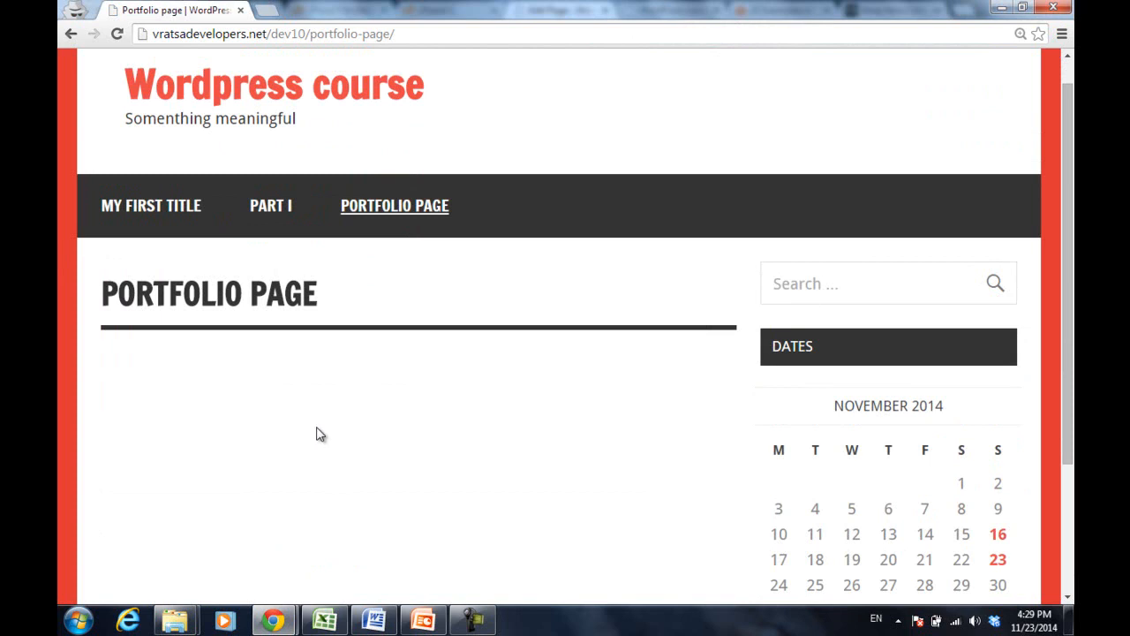
Return to the WordPress admin, list the installed plugins and view the details of the Portfolio plugin.
key(alt+Tab)
mouse_move(209, 412)
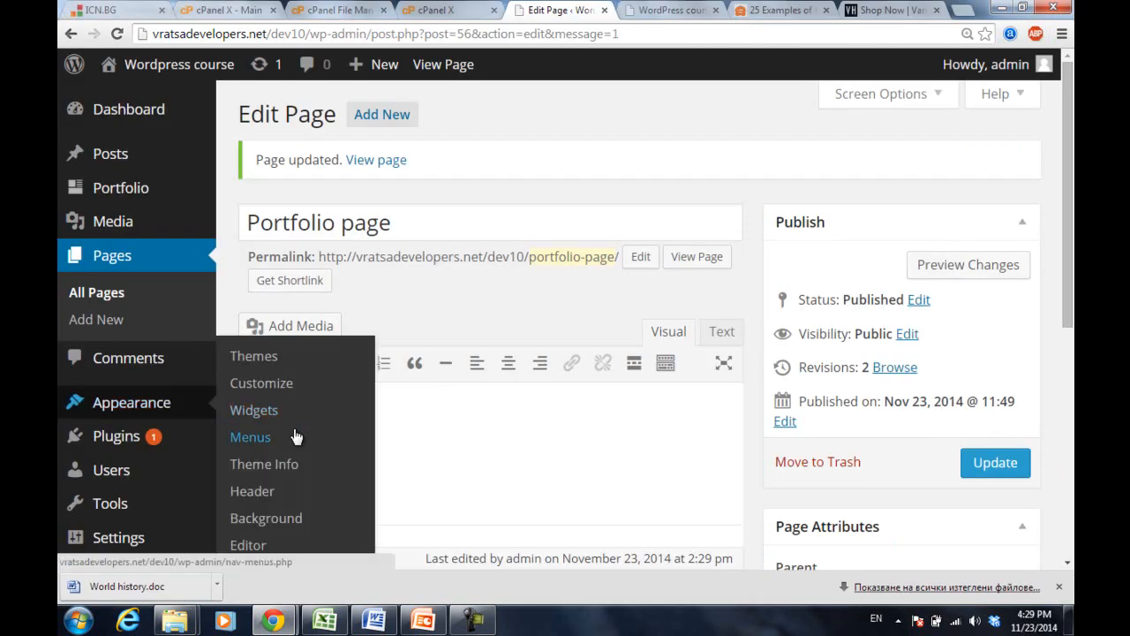
click(124, 439)
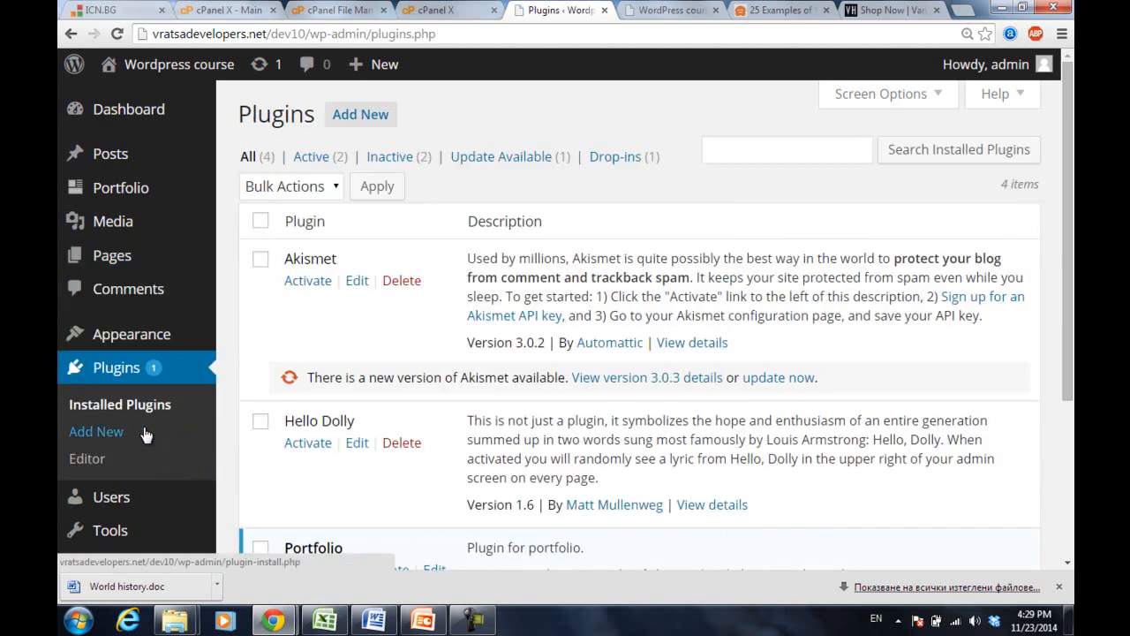
scroll(334, 406, down, 2)
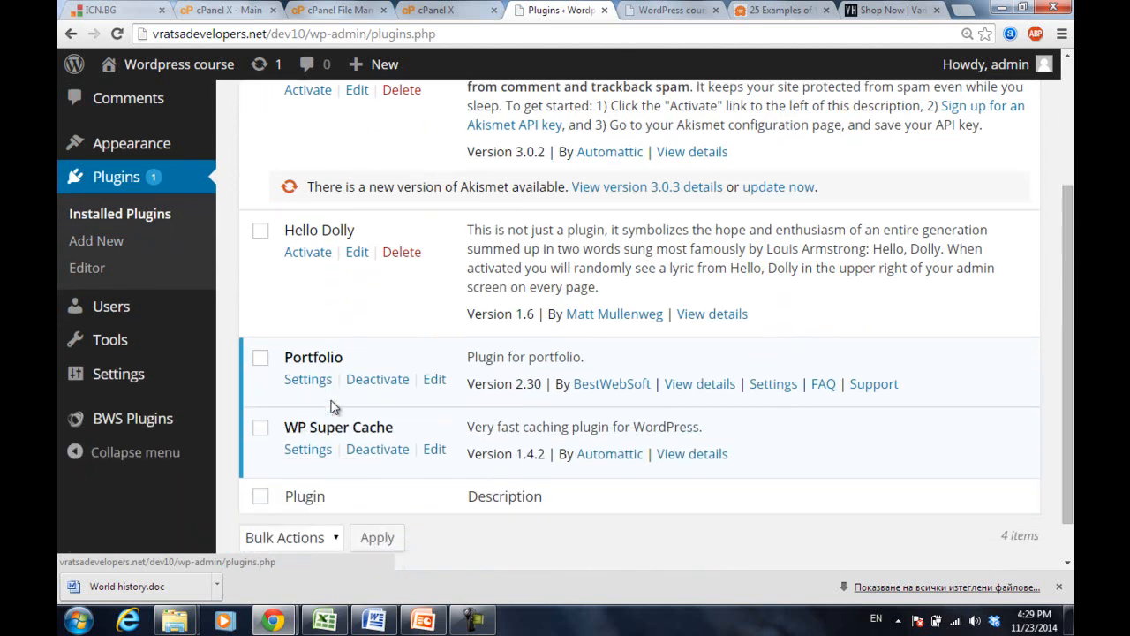
scroll(334, 406, down, 1)
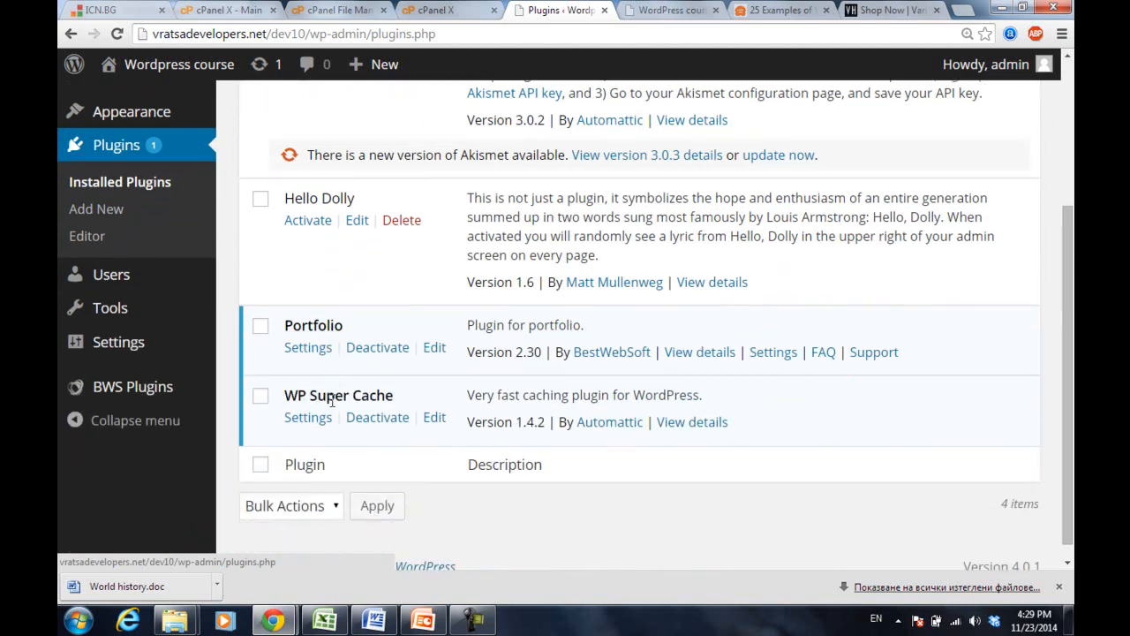
click(693, 353)
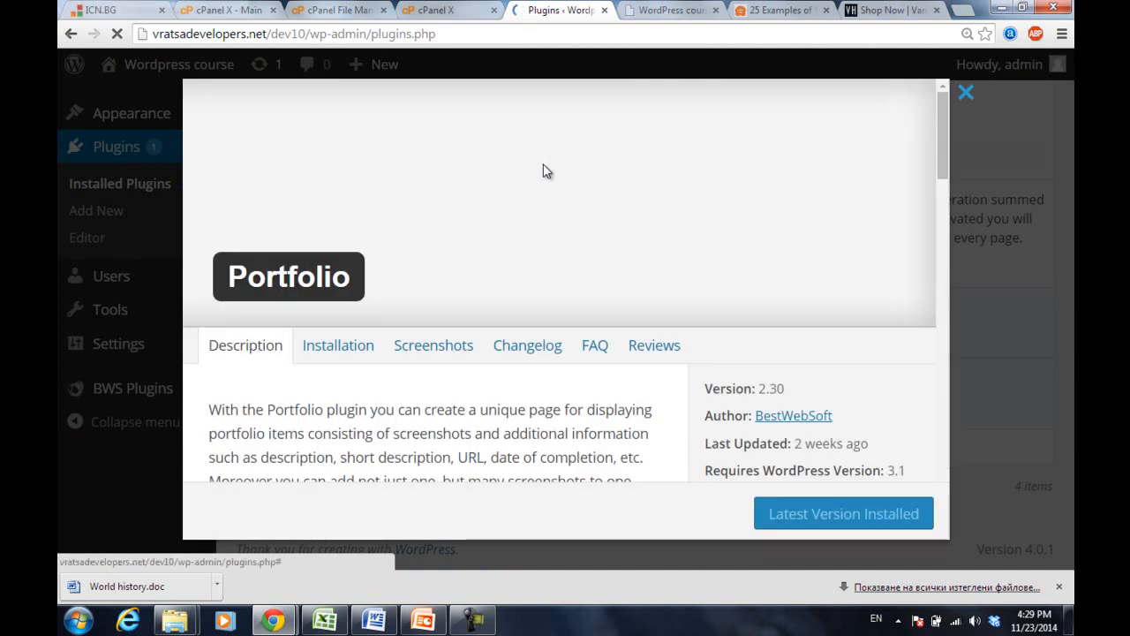
scroll(424, 433, down, 2)
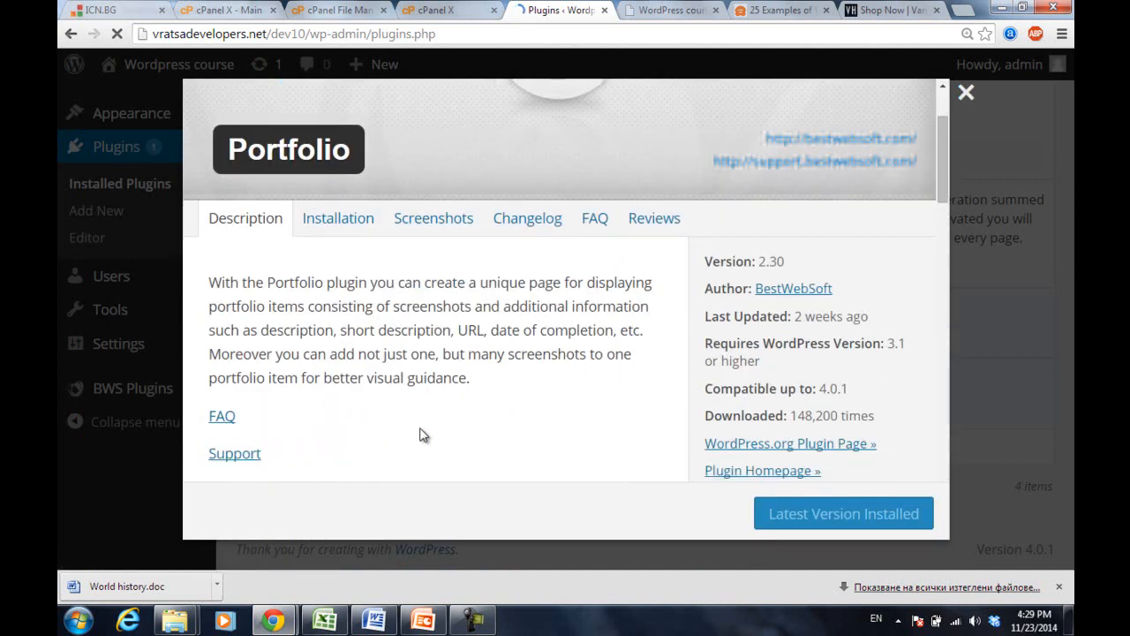
Look through the Portfolio plugin's screenshots down to the frontend page examples, and close the plugin details.
click(442, 227)
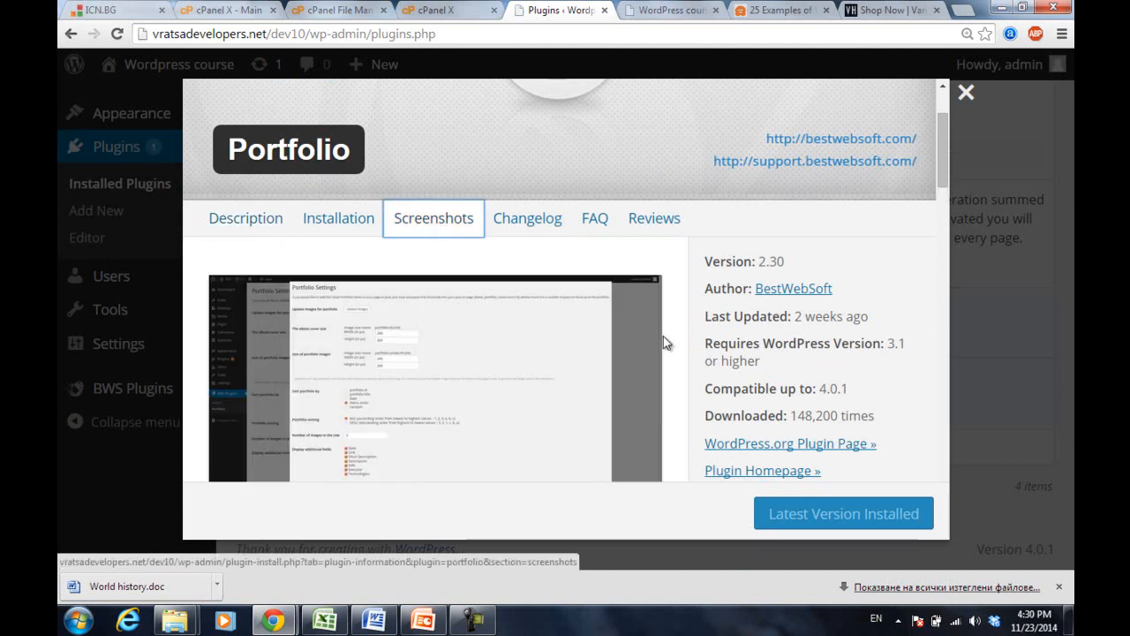
scroll(666, 343, down, 6)
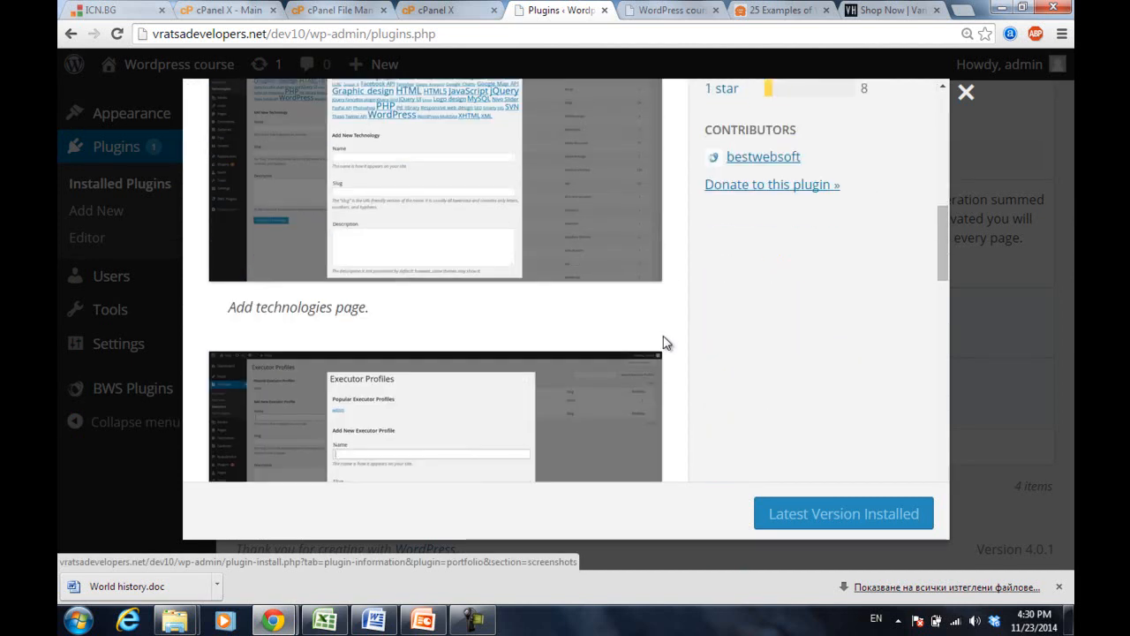
scroll(666, 343, down, 5)
scroll(666, 343, down, 6)
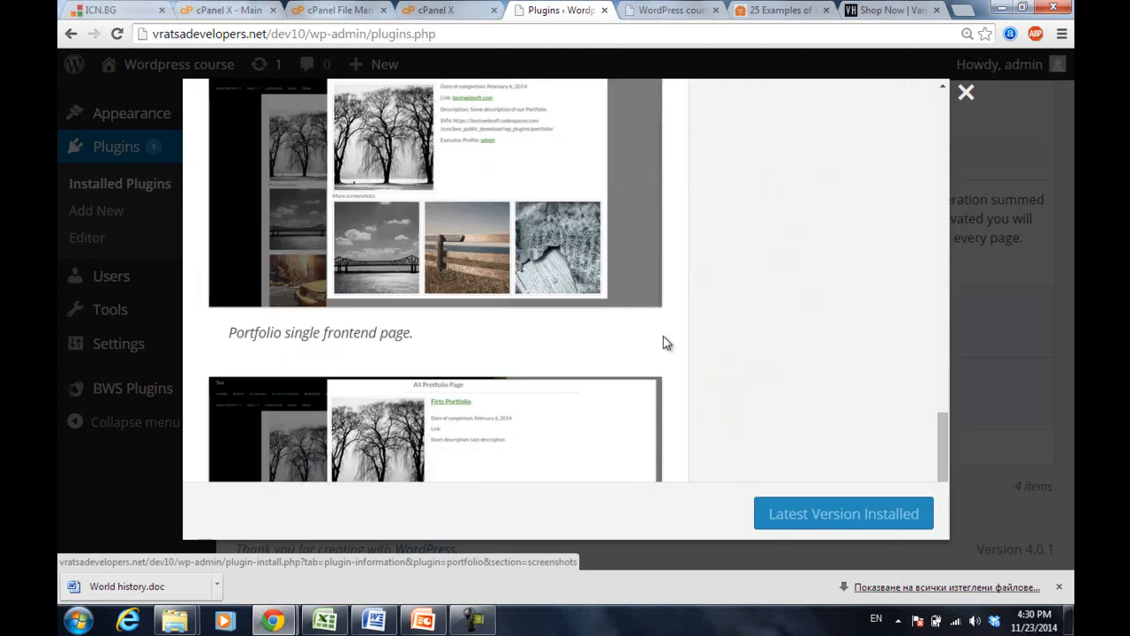
scroll(666, 342, down, 3)
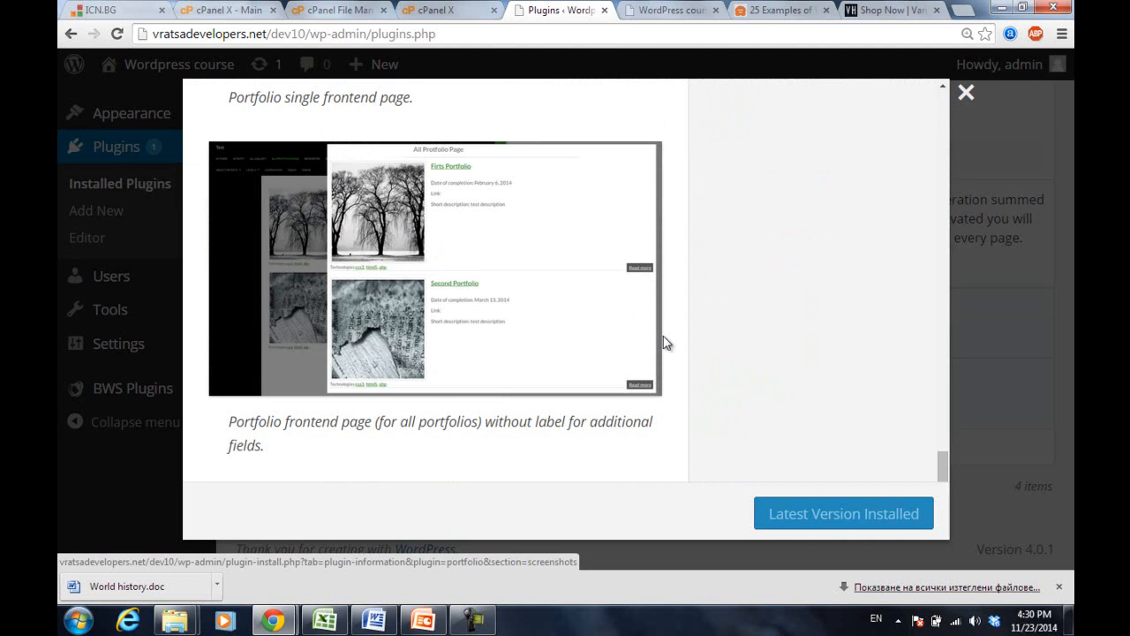
click(965, 92)
scroll(446, 250, up, 1)
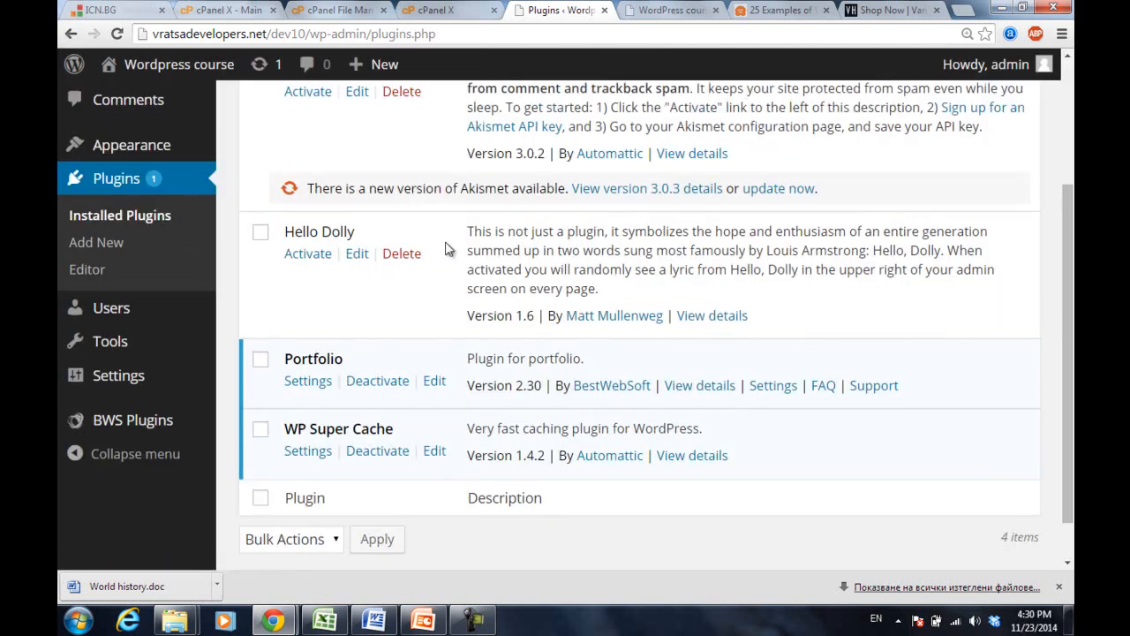
Open the Portfolio settings of BWS Plugins and copy the shortcode [latest_portfolio_items count=3].
mouse_move(120, 424)
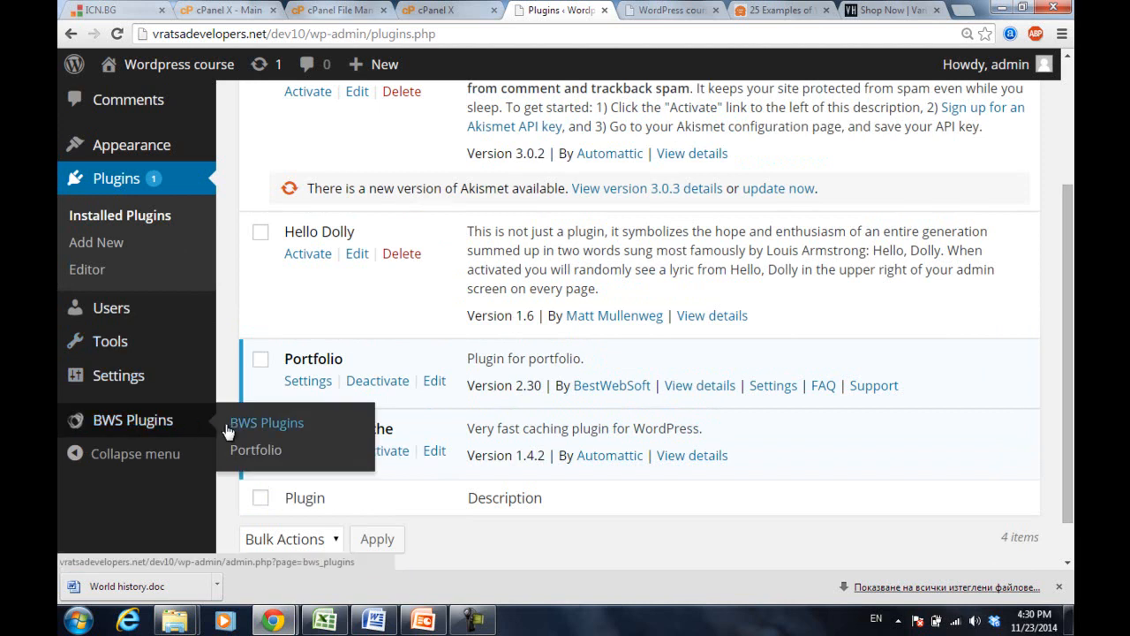
click(254, 450)
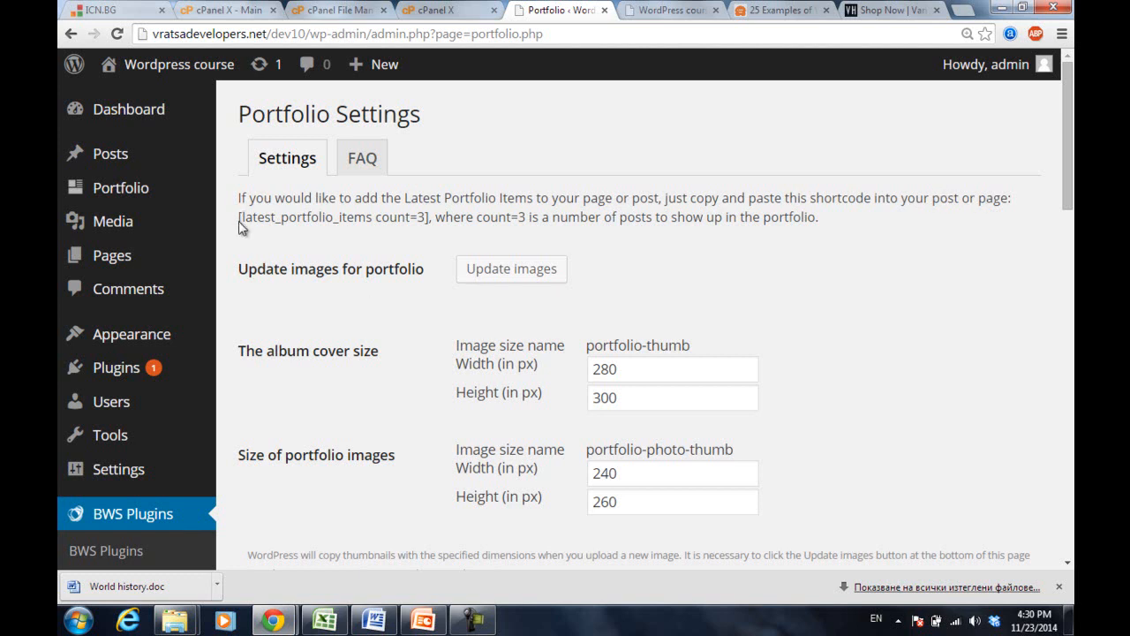
drag(238, 217, 430, 222)
key(ctrl+c)
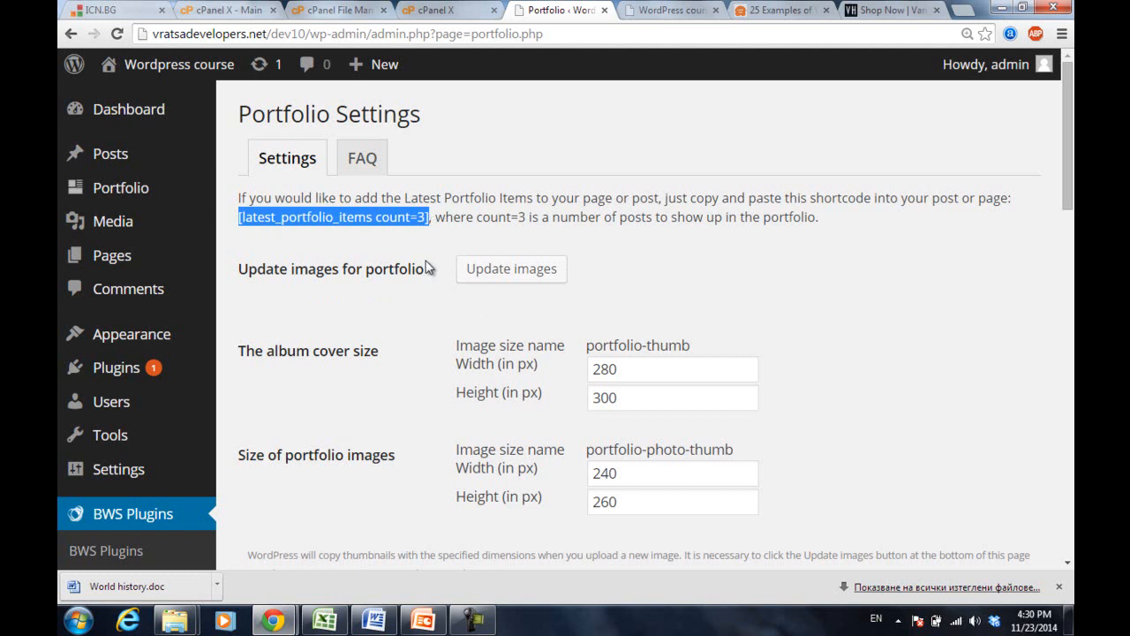
click(441, 221)
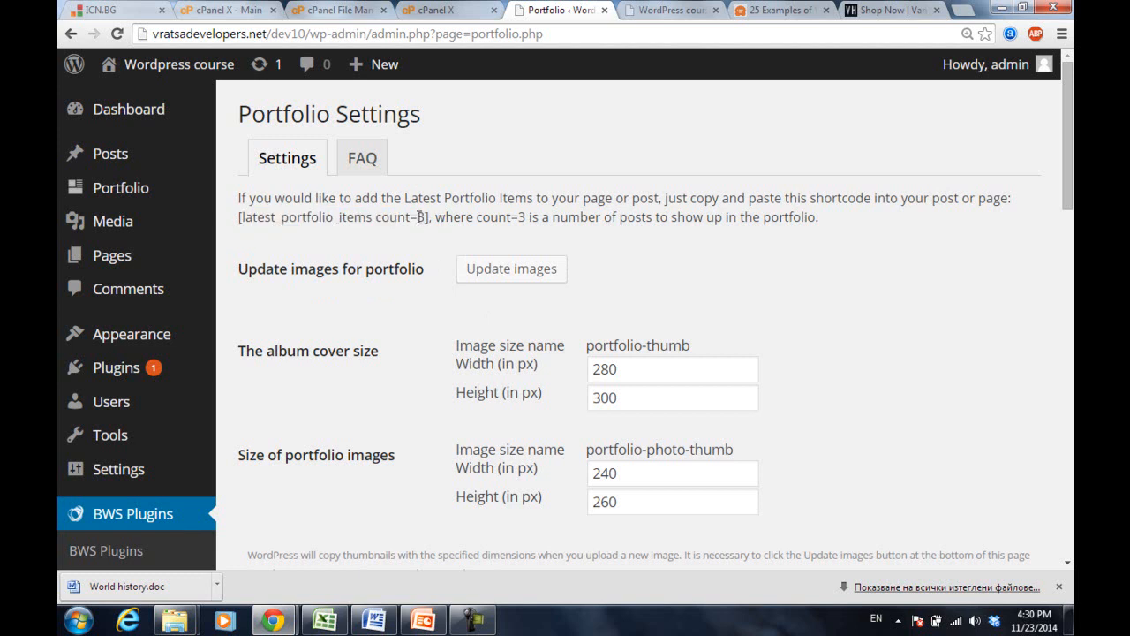
click(667, 10)
click(570, 11)
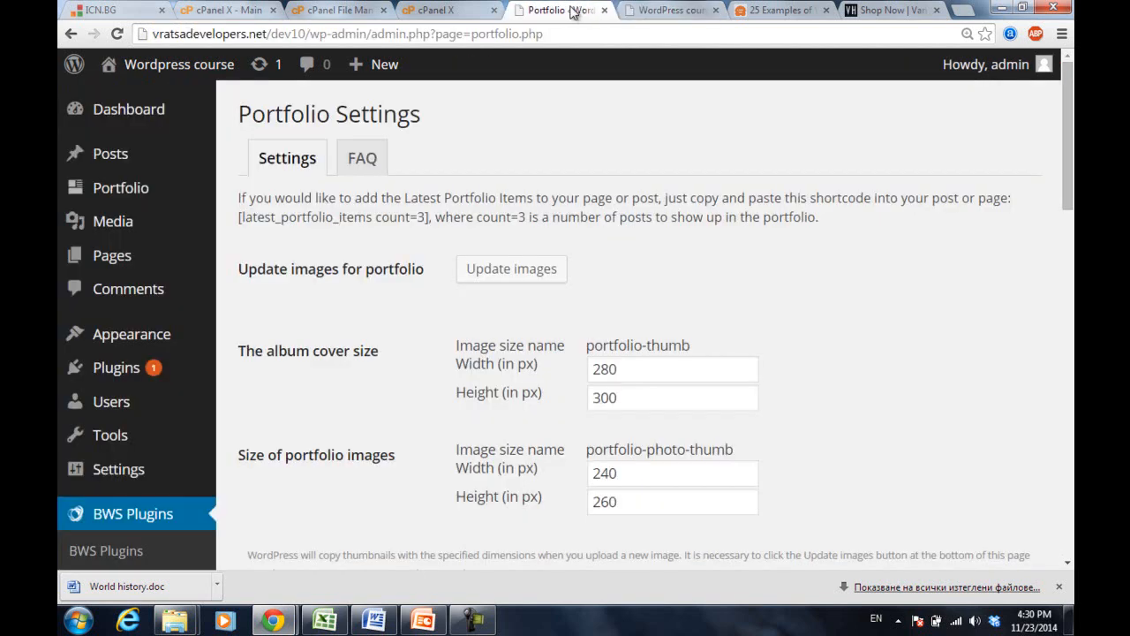
Paste the copied shortcode into the content of the Portfolio page, change its count to 4 and update the page.
click(113, 257)
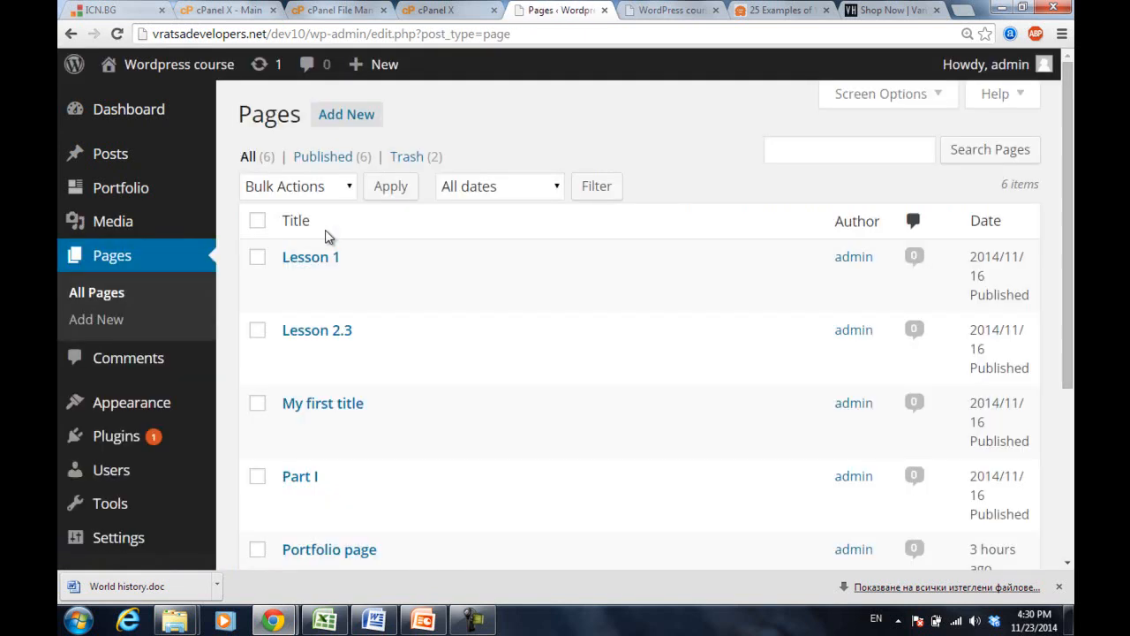
scroll(391, 318, down, 3)
click(341, 391)
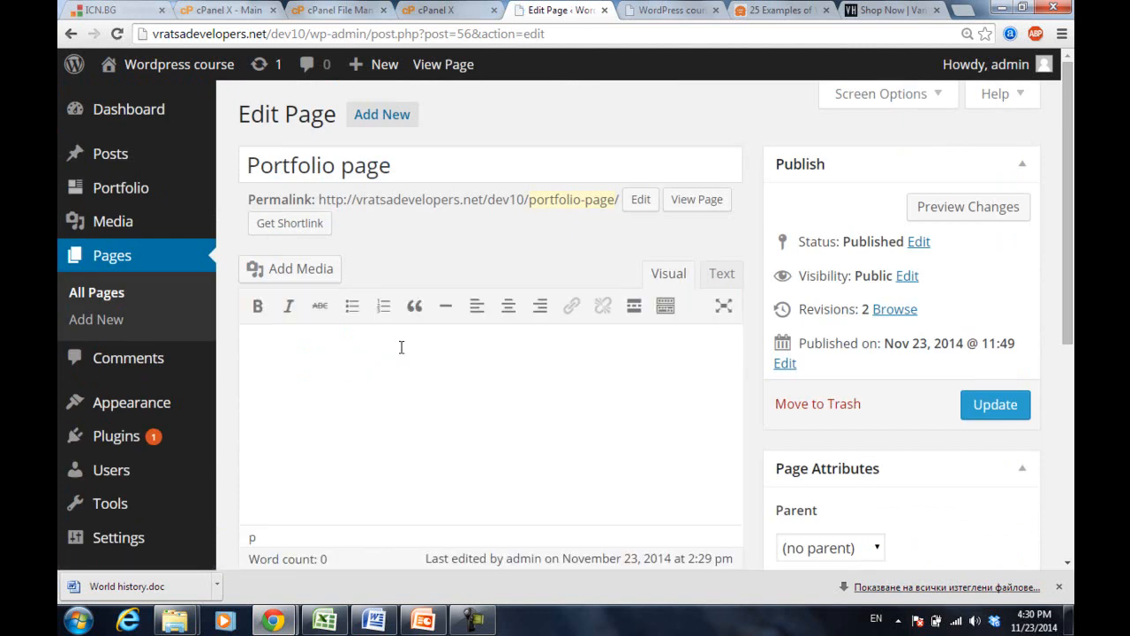
key(ctrl+v)
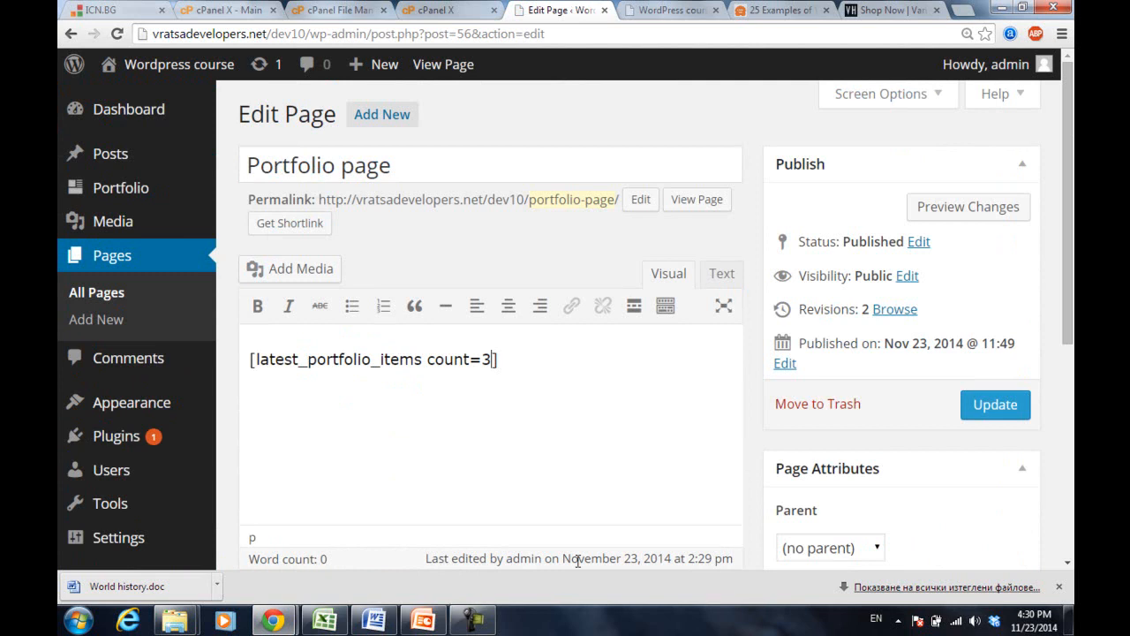
key(BackSpace)
text(4)
click(1009, 410)
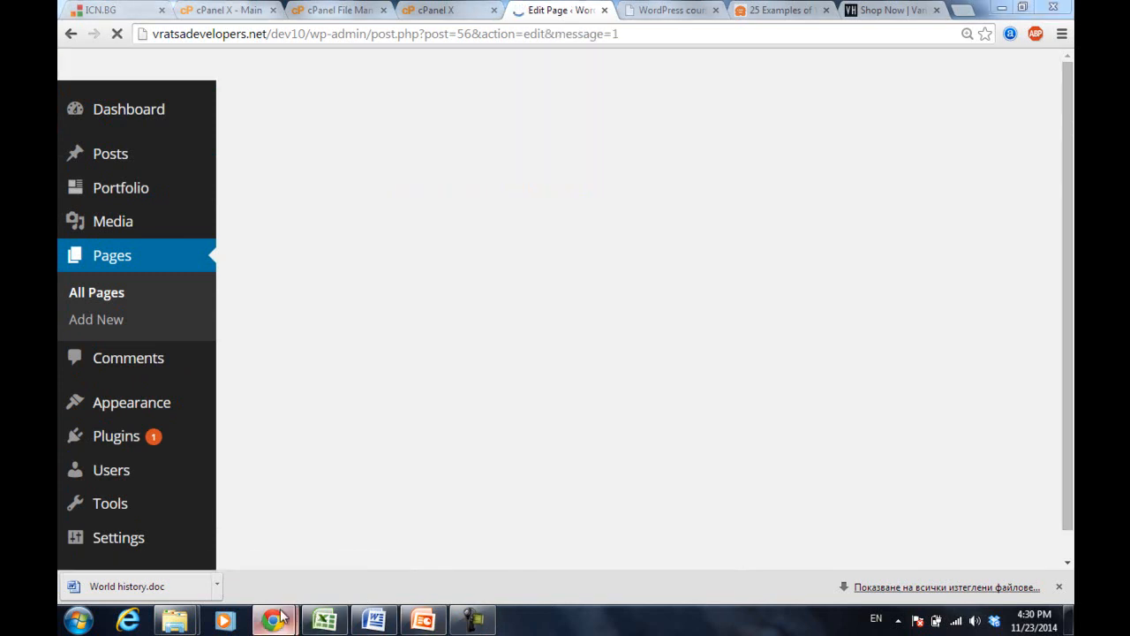
Reload the public Portfolio page in the incognito window and look over the listed portfolio items.
mouse_move(274, 620)
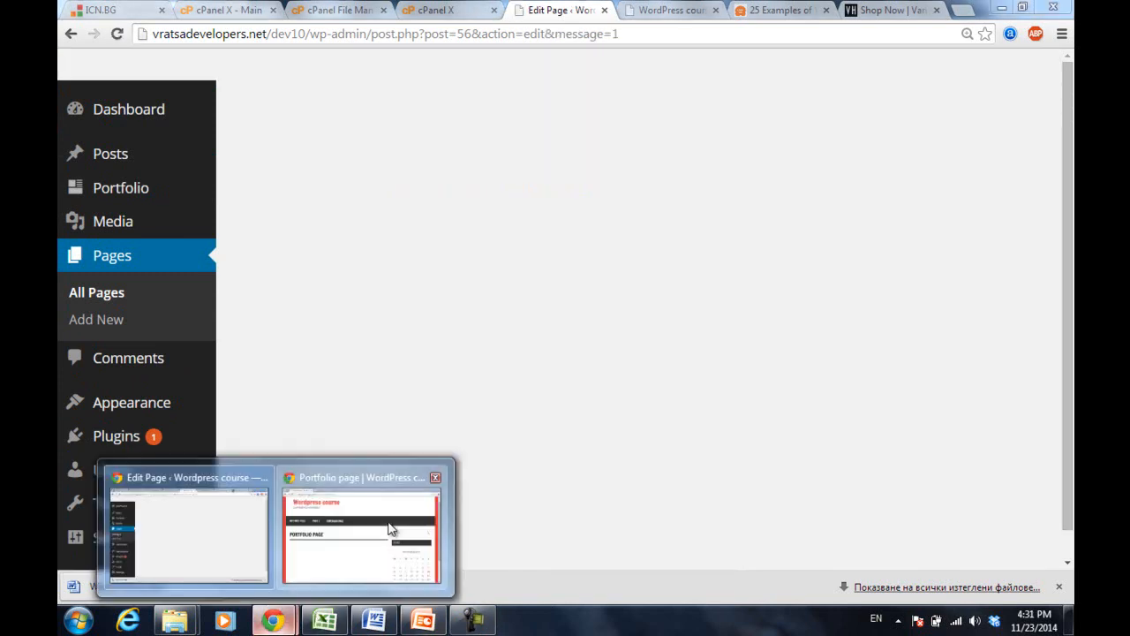
click(391, 528)
key(F5)
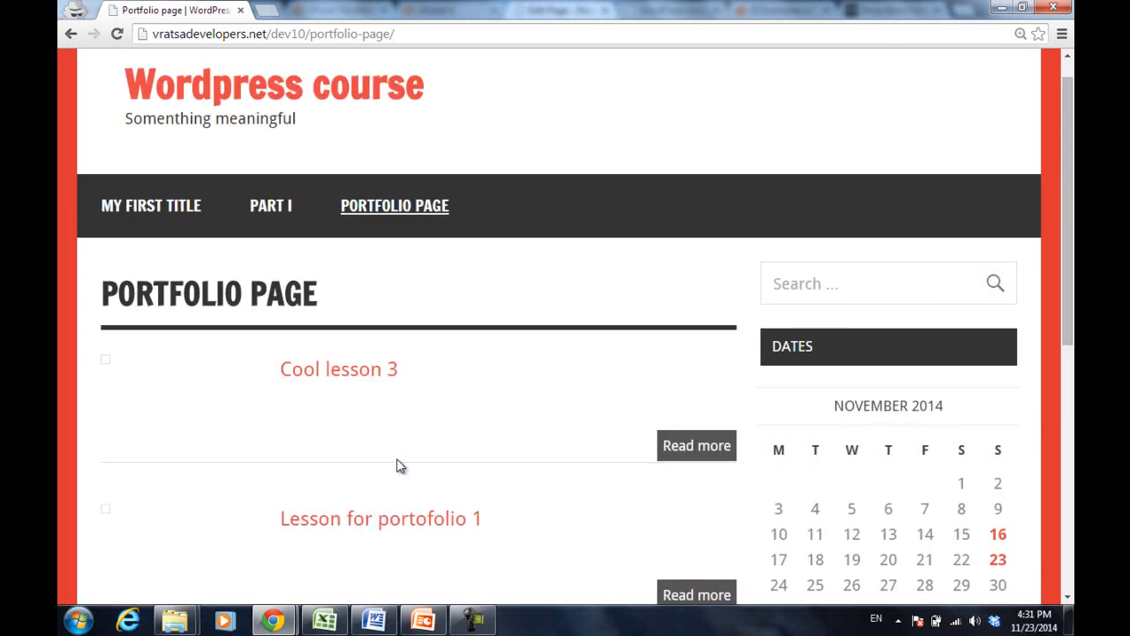
scroll(397, 466, down, 3)
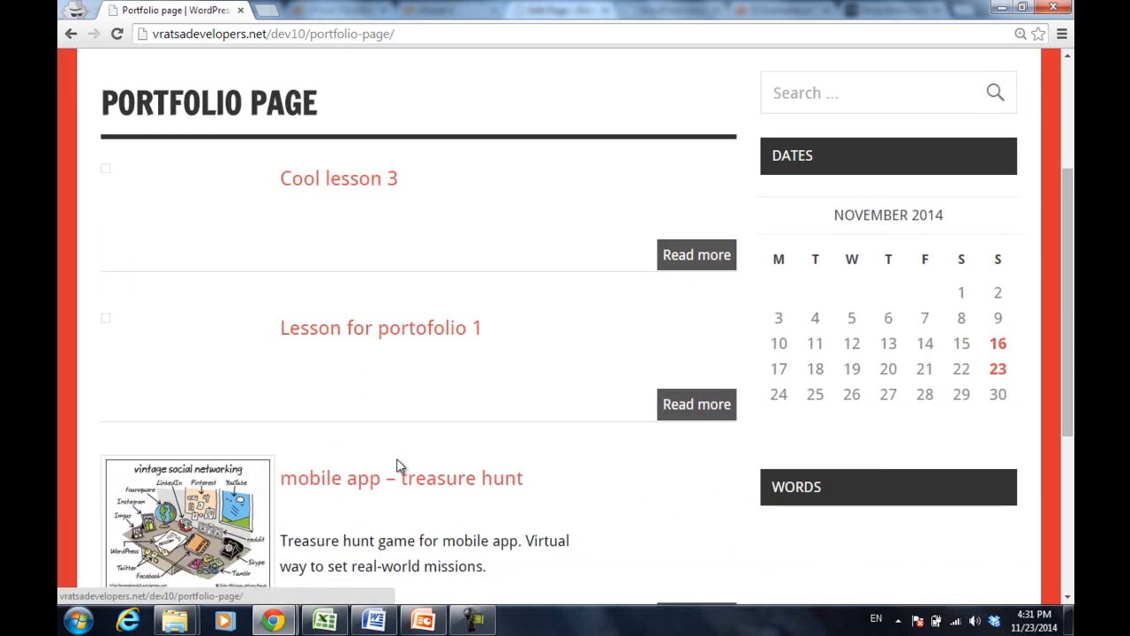
scroll(397, 466, down, 4)
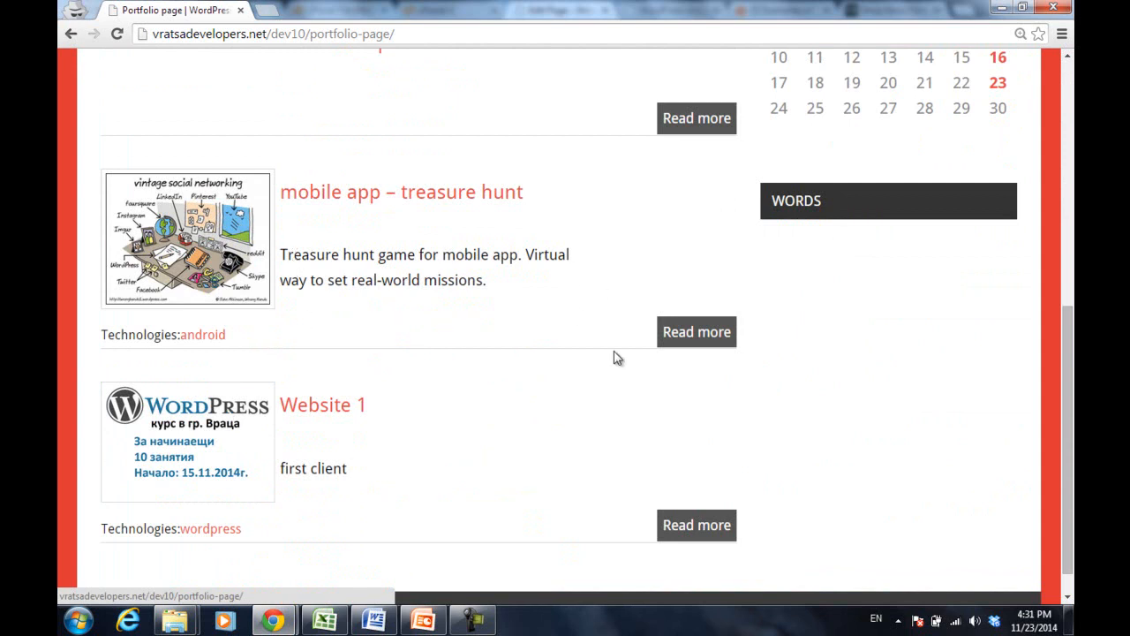
scroll(577, 316, up, 2)
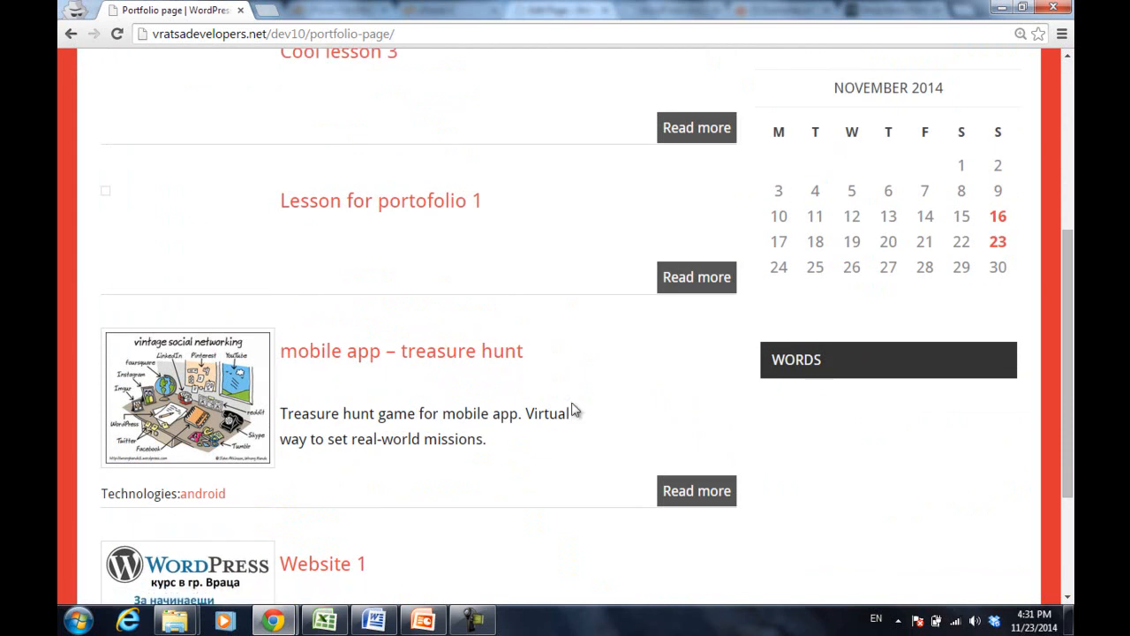
Reopen the Portfolio page from the site's home page, view the full Cool lesson 3 item and return to the home page.
key(alt+Left)
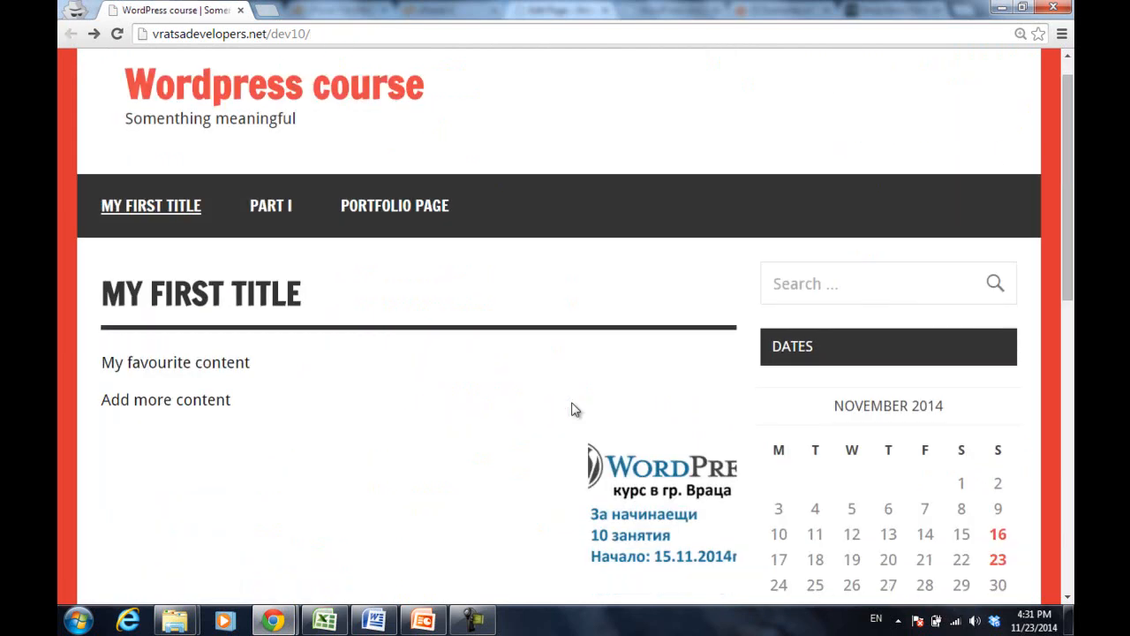
click(407, 207)
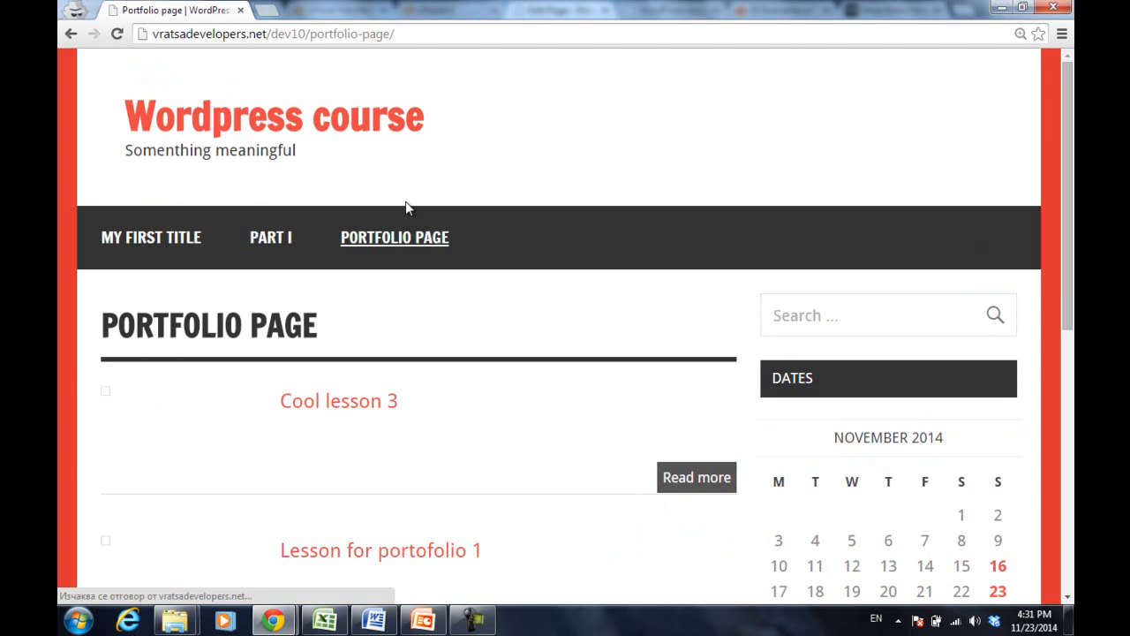
click(696, 480)
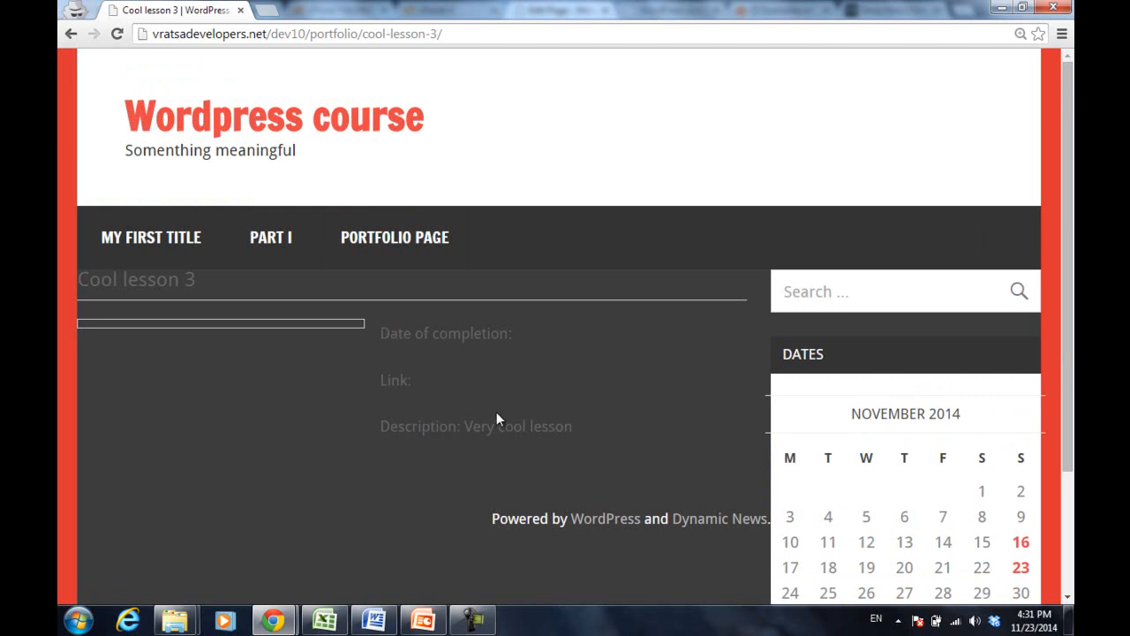
key(alt+Left)
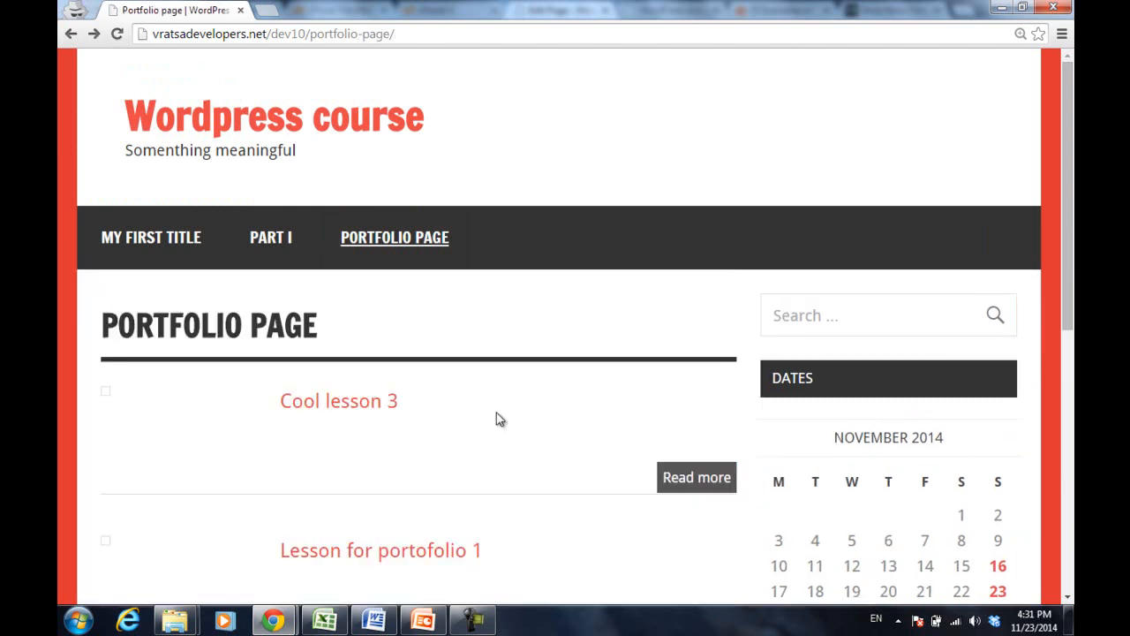
key(alt+Left)
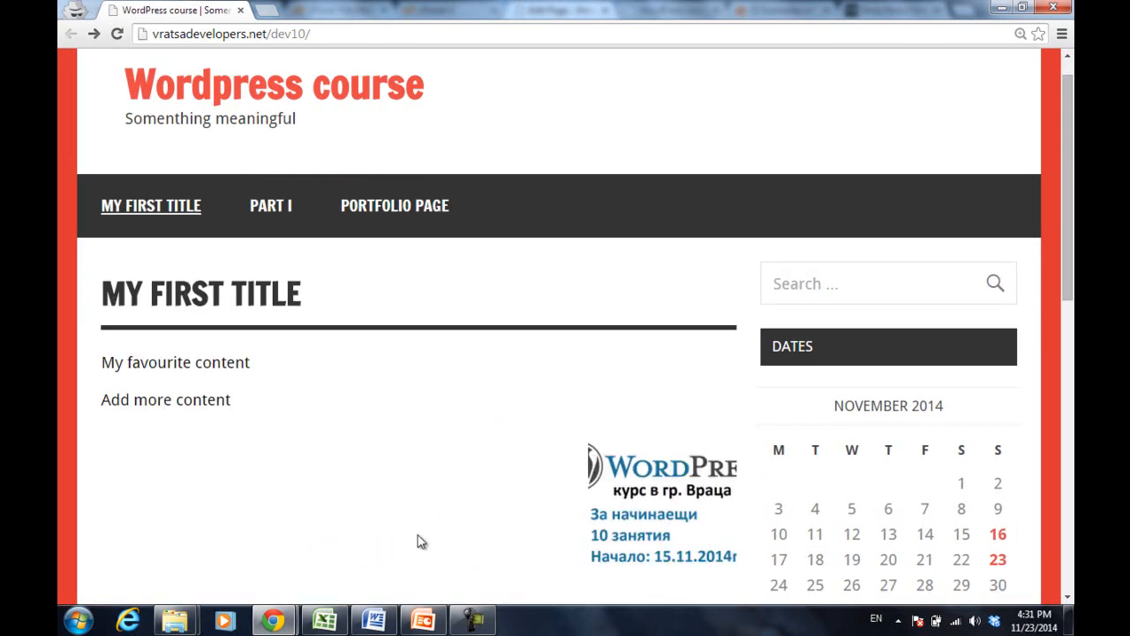
Switch to the PowerPoint presentation and place the text cursor after "FB like box" on the plugin management slide.
click(424, 620)
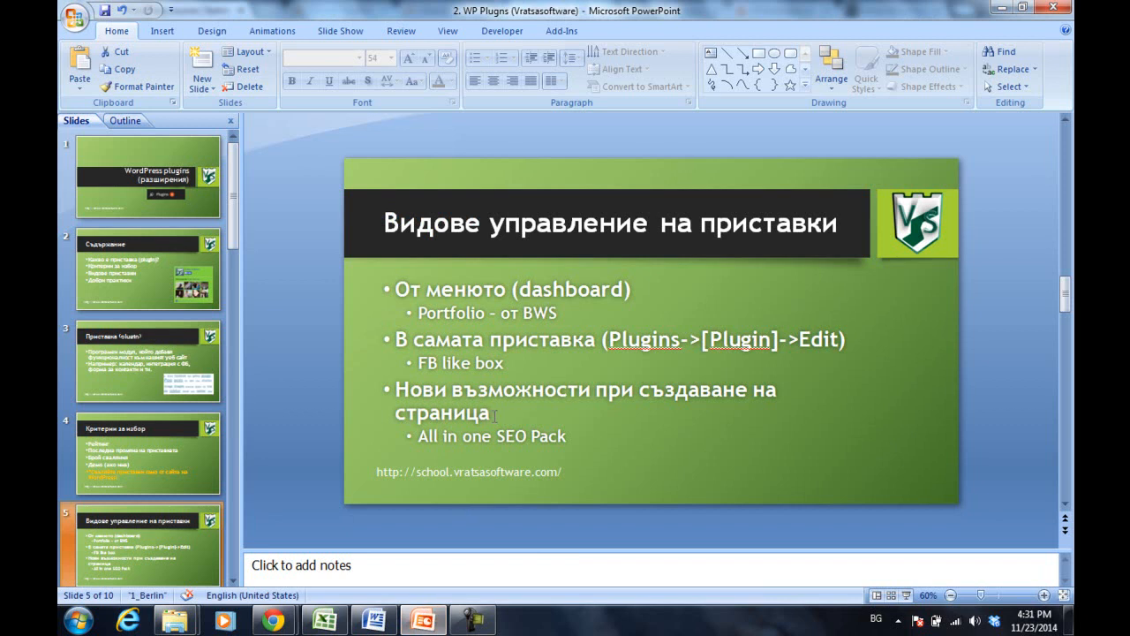
click(514, 371)
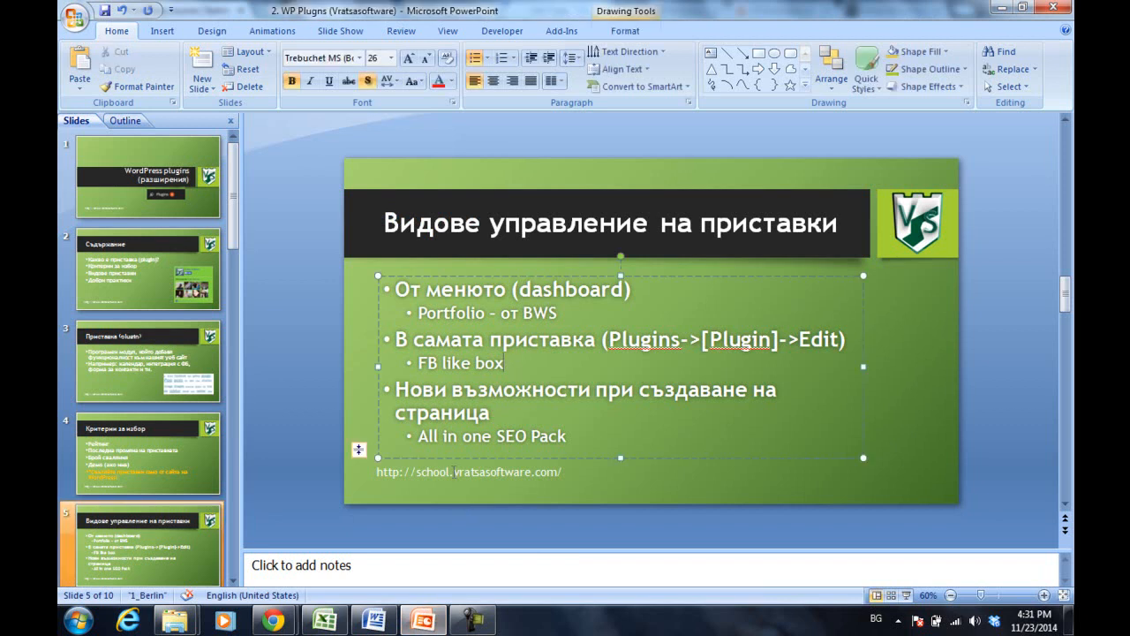
Switch to the WordPress admin in Chrome, open the Add Plugins page, search for "facebook" and look through the results.
mouse_move(273, 619)
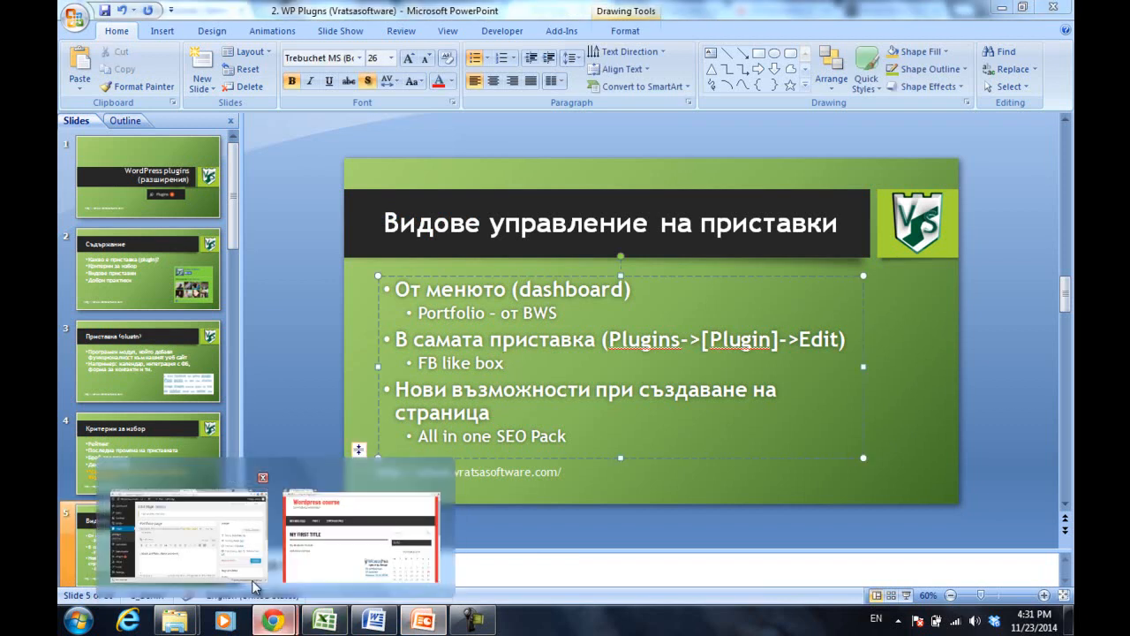
click(257, 588)
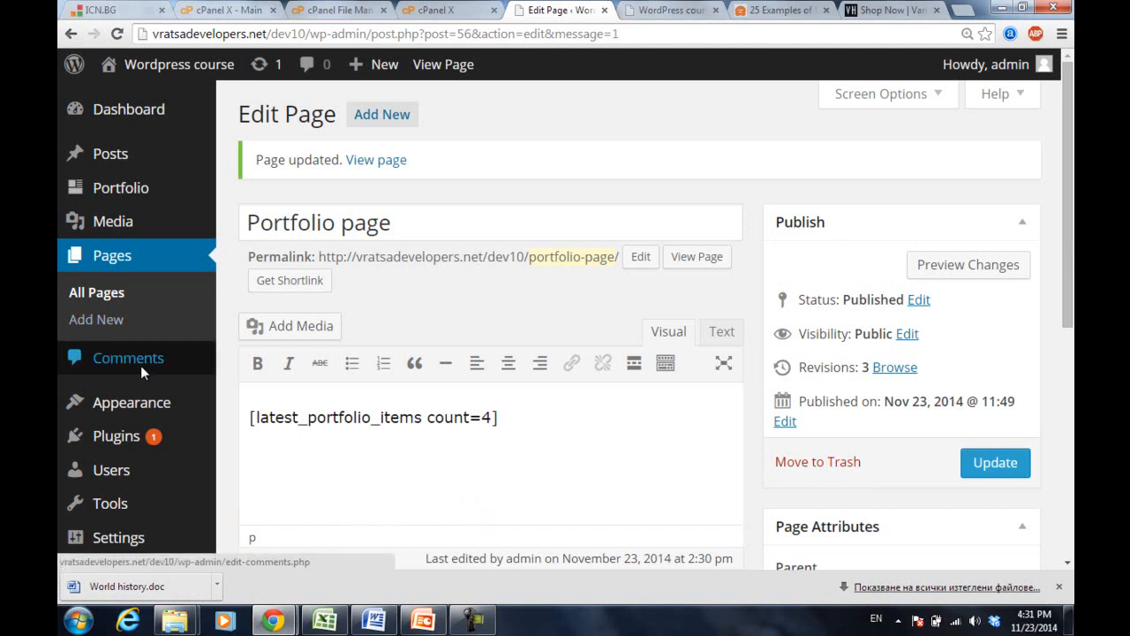
mouse_move(117, 446)
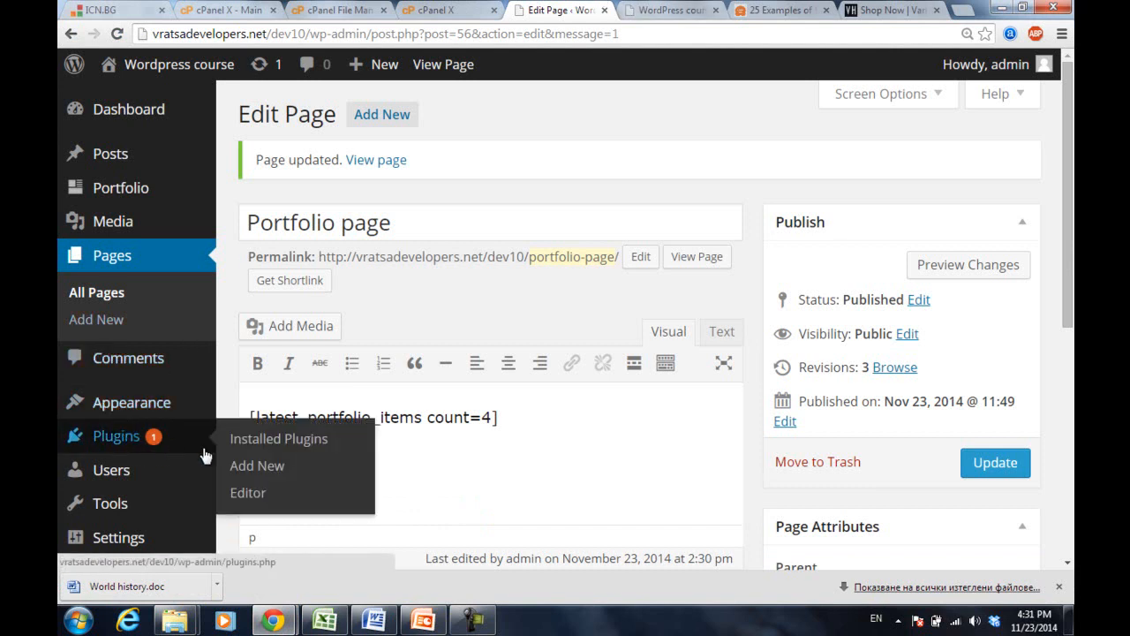
click(262, 468)
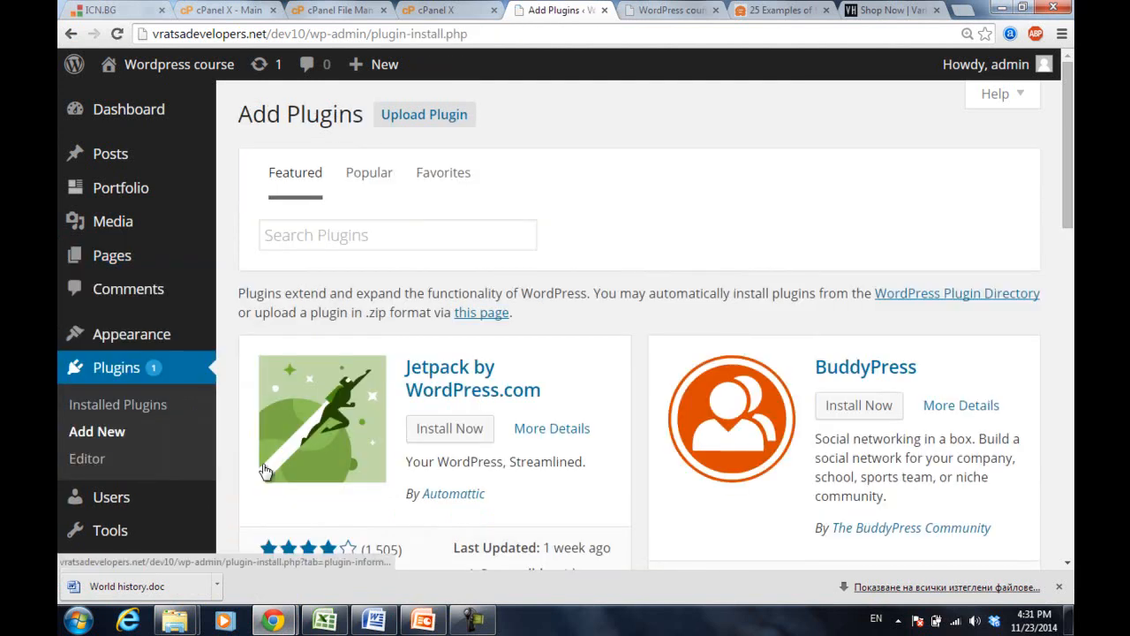
click(318, 235)
text(facebook)
key(Return)
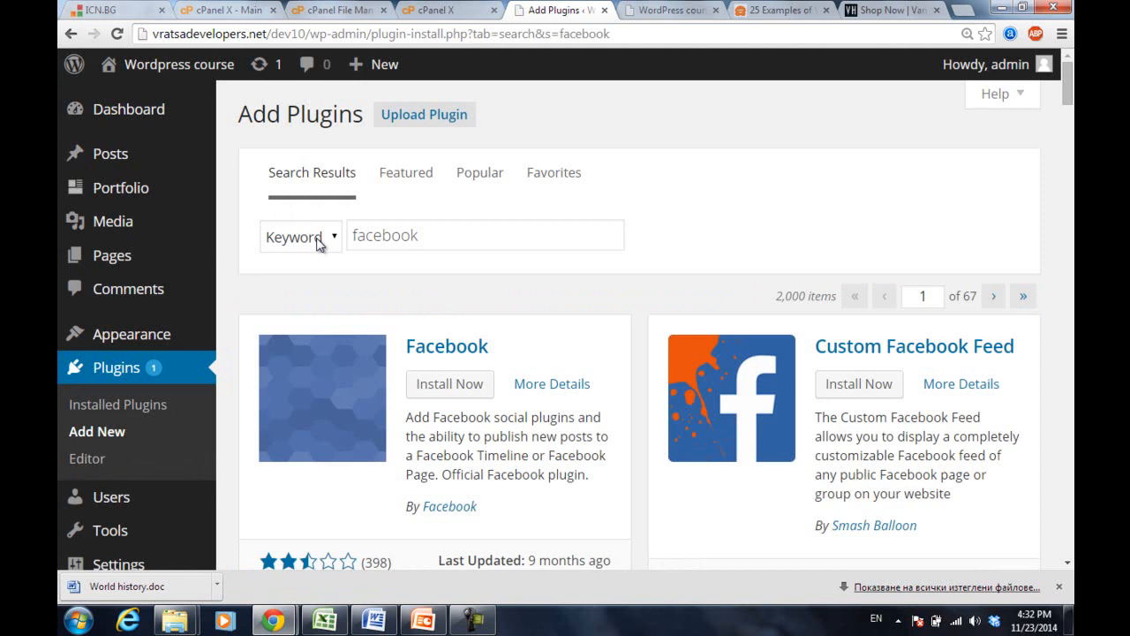
scroll(318, 244, down, 5)
scroll(317, 243, down, 7)
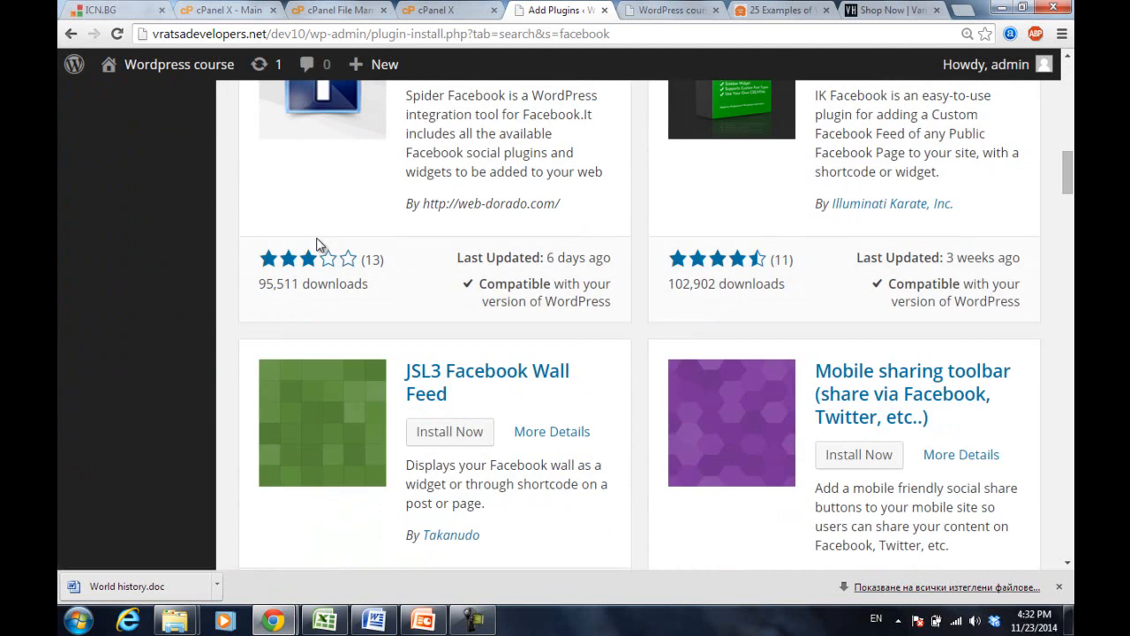
drag(1067, 169, 1064, 78)
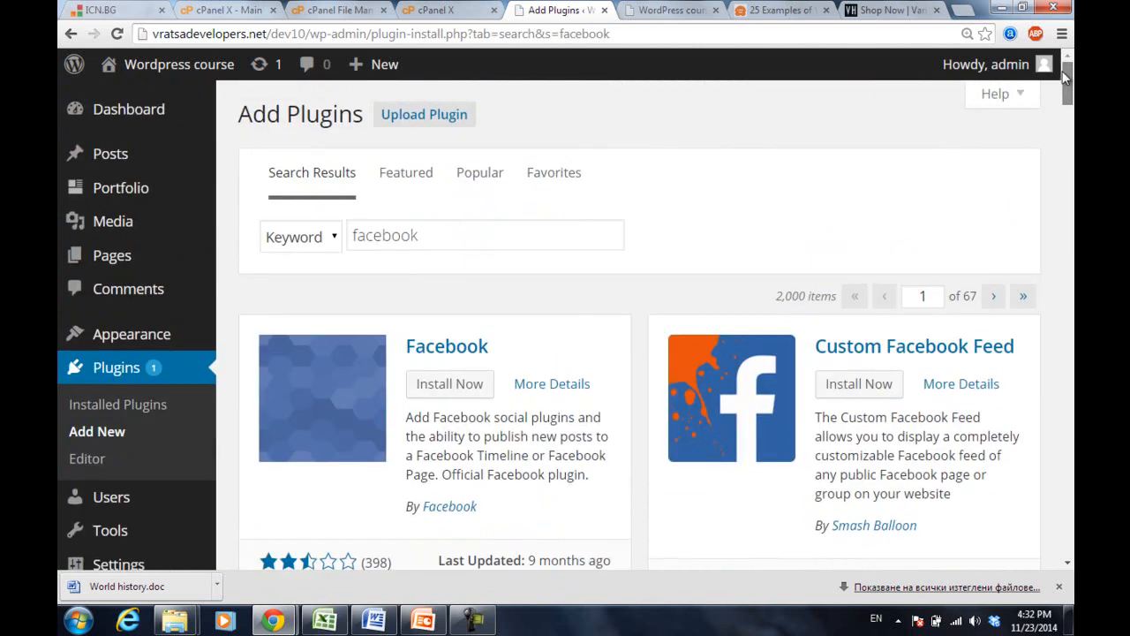
Refine the plugin search to "facebook like box".
click(496, 241)
text(like bo)
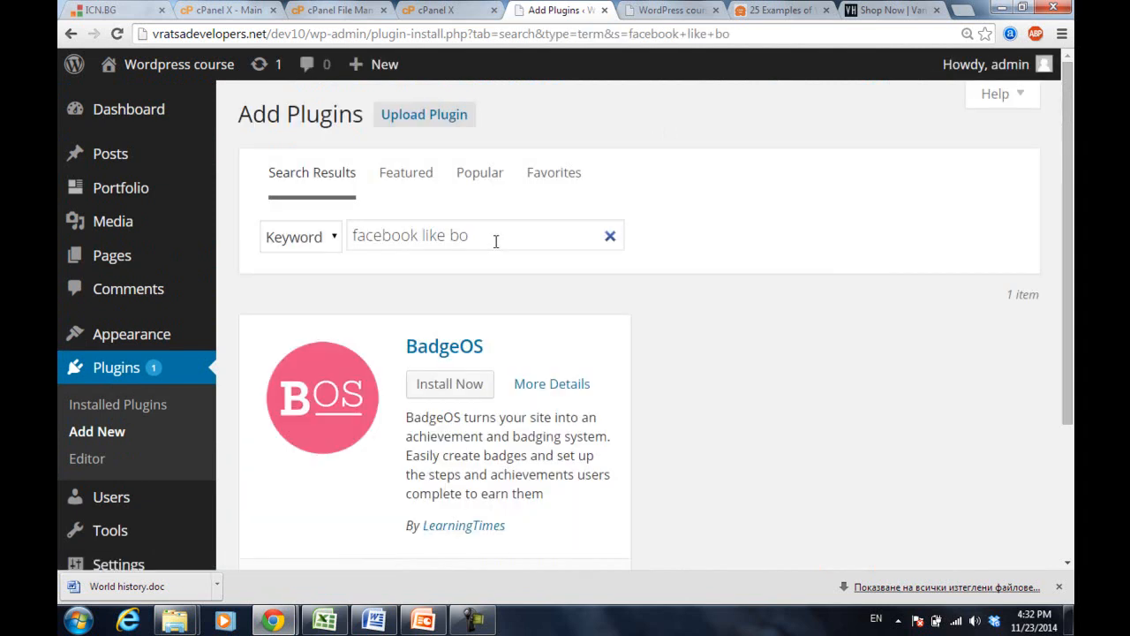
click(496, 241)
text(x)
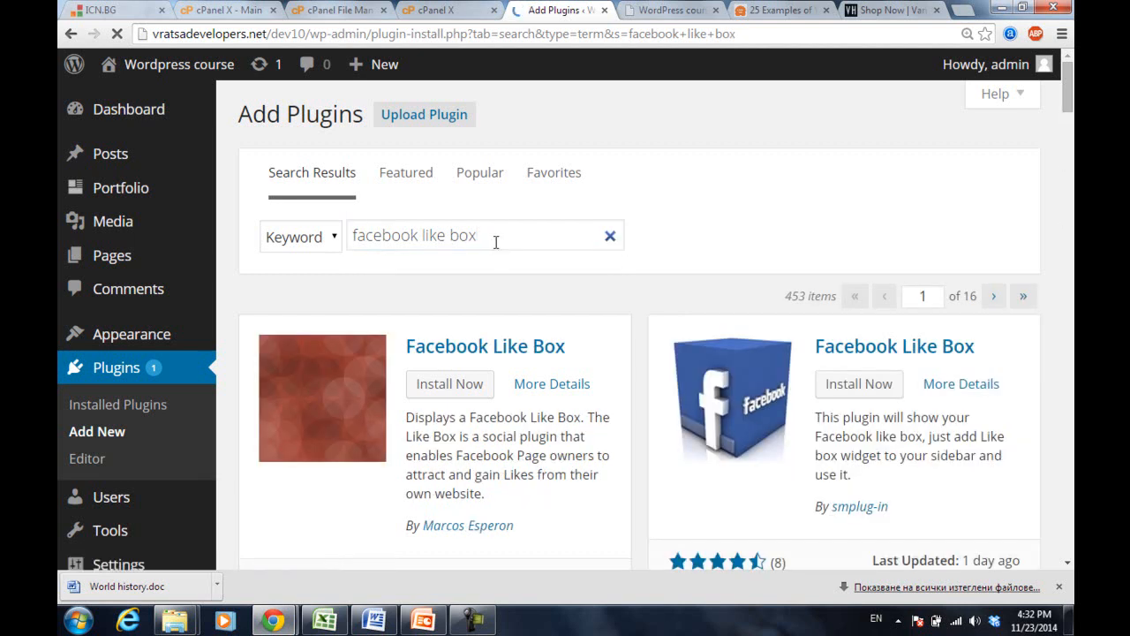
Compare the found plugins, then install and activate the Facebook Like Box plugin by smplug-in.
scroll(574, 273, down, 3)
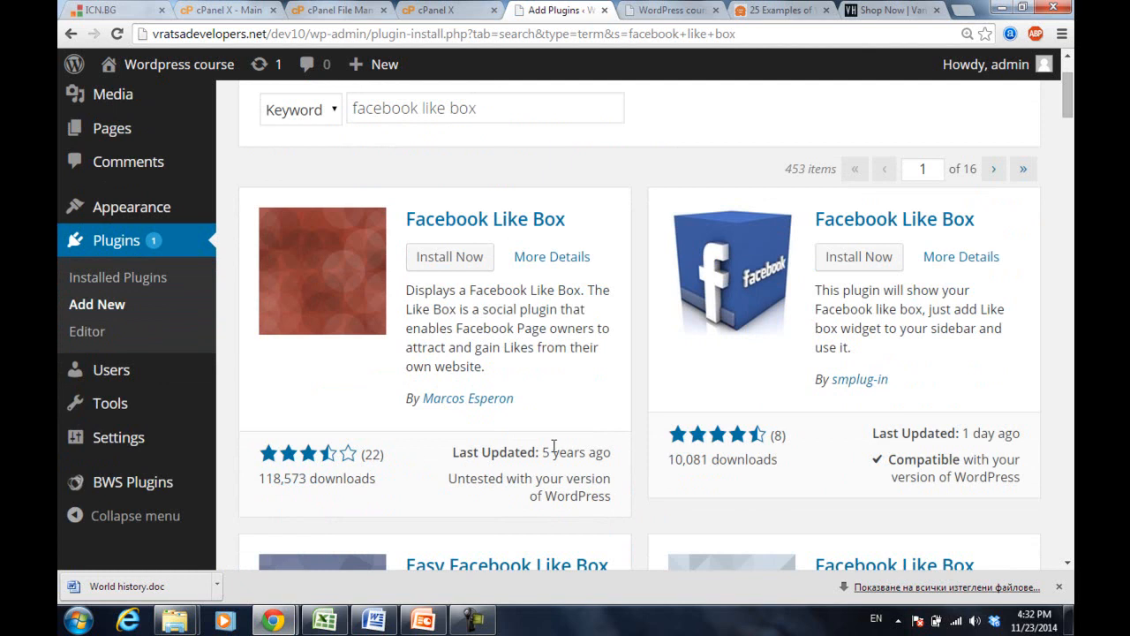
mouse_move(545, 451)
click(855, 256)
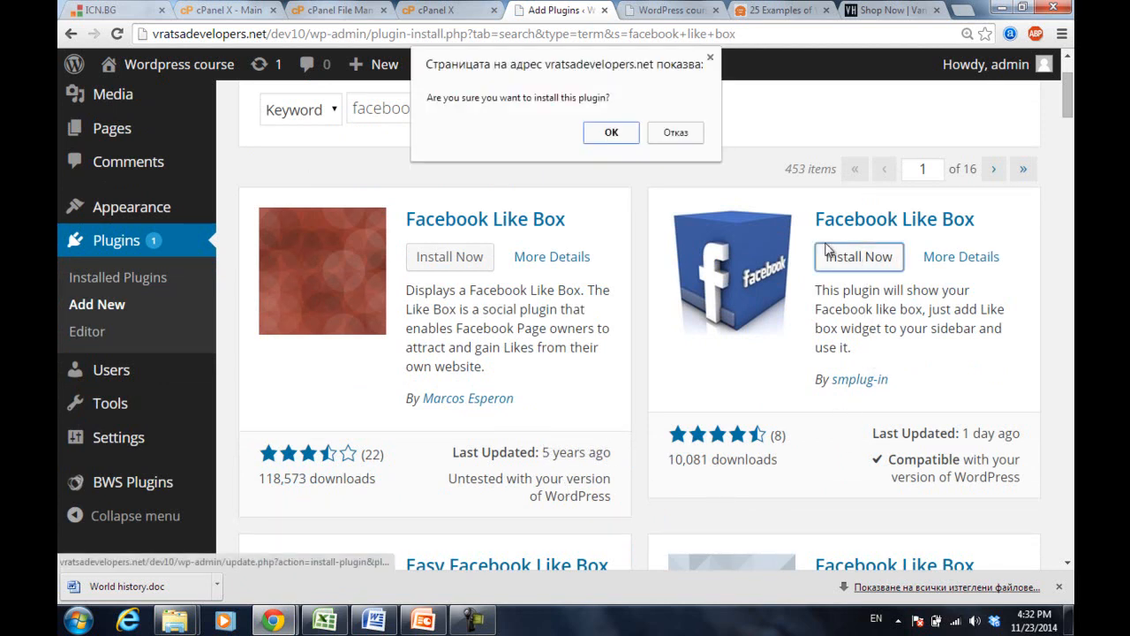
click(611, 132)
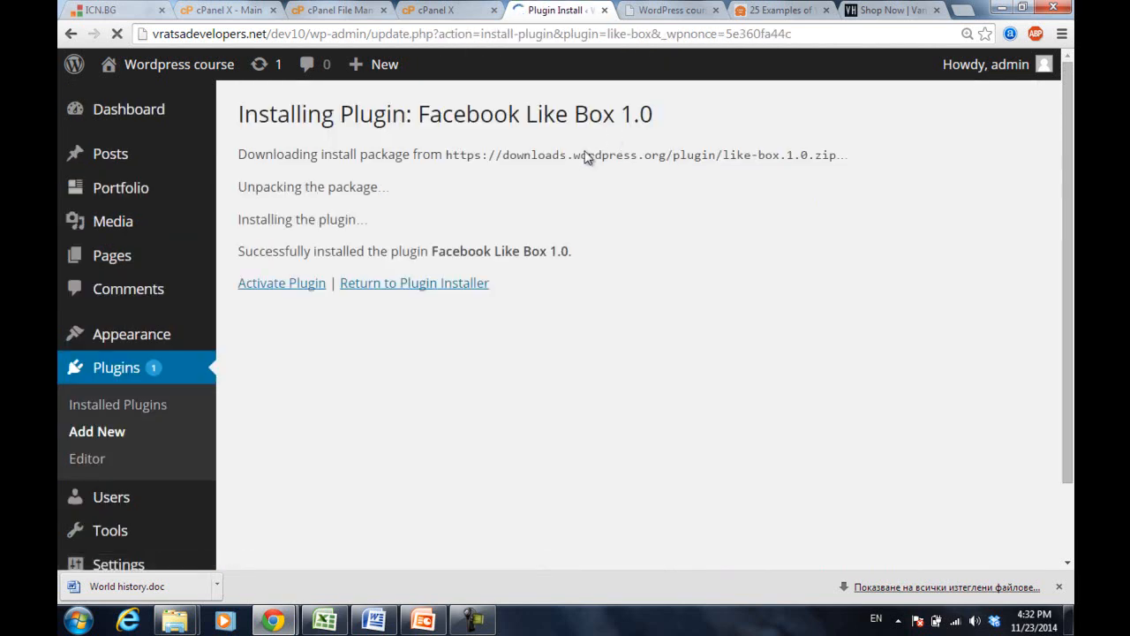
click(288, 284)
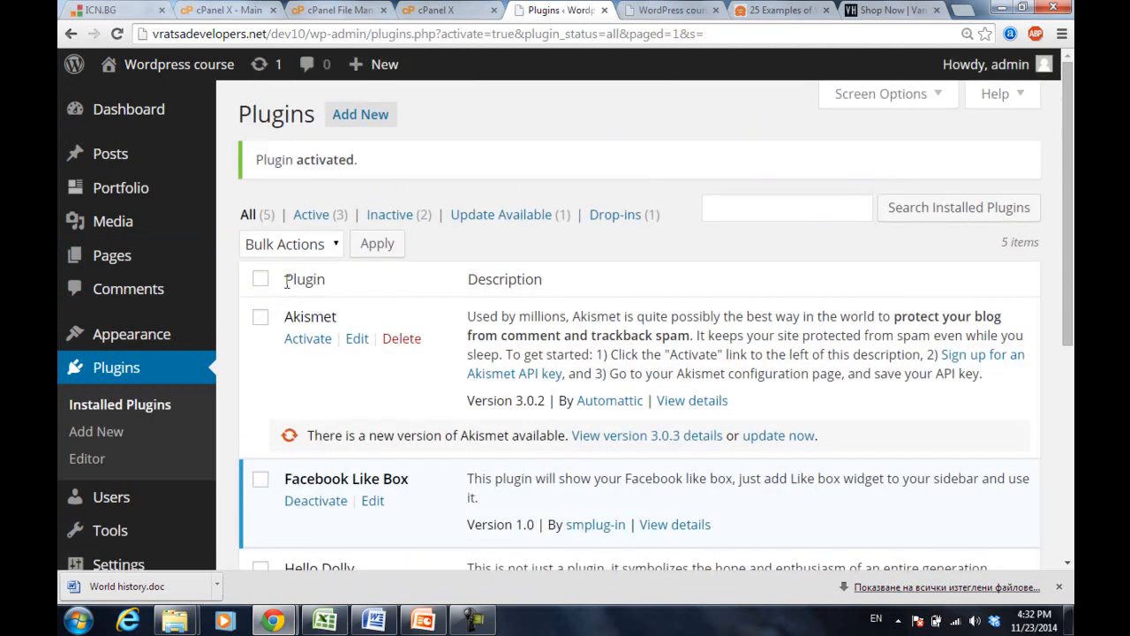
Read the Facebook Like Box description in the installed plugins list, highlighting the part about adding the widget to the sidebar.
scroll(230, 483, down, 3)
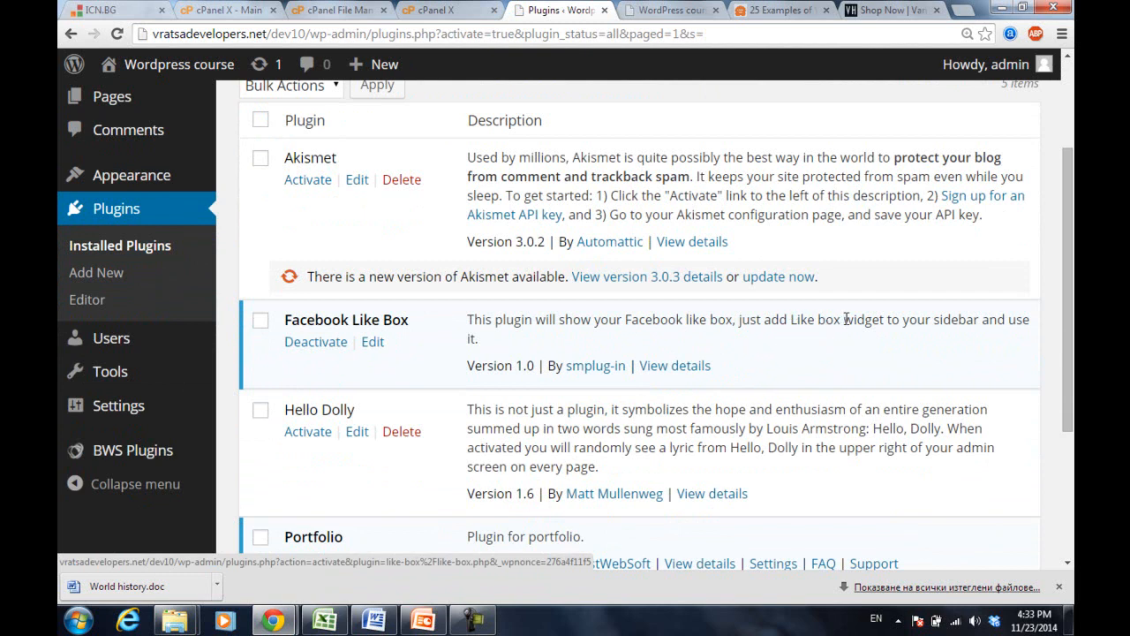
drag(843, 319, 959, 345)
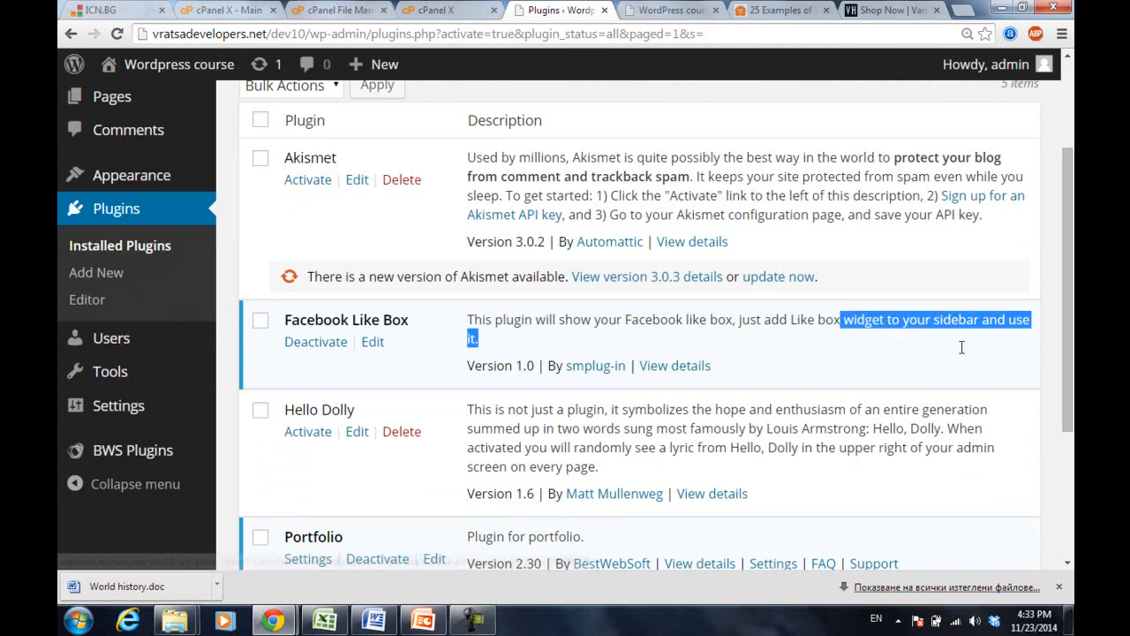
click(907, 336)
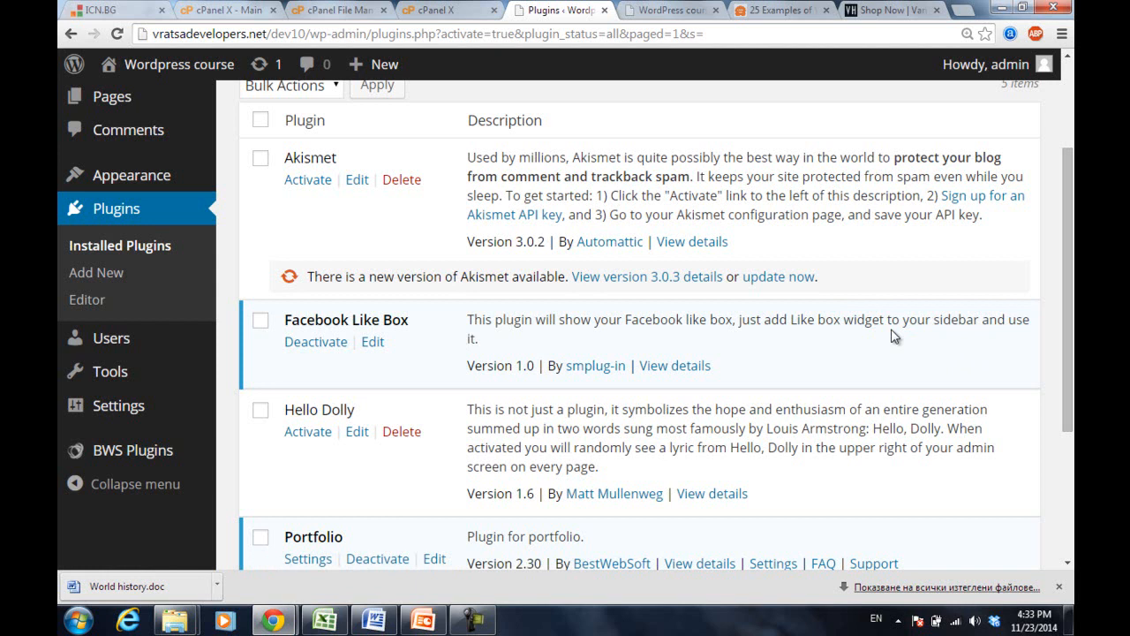
scroll(892, 335, up, 3)
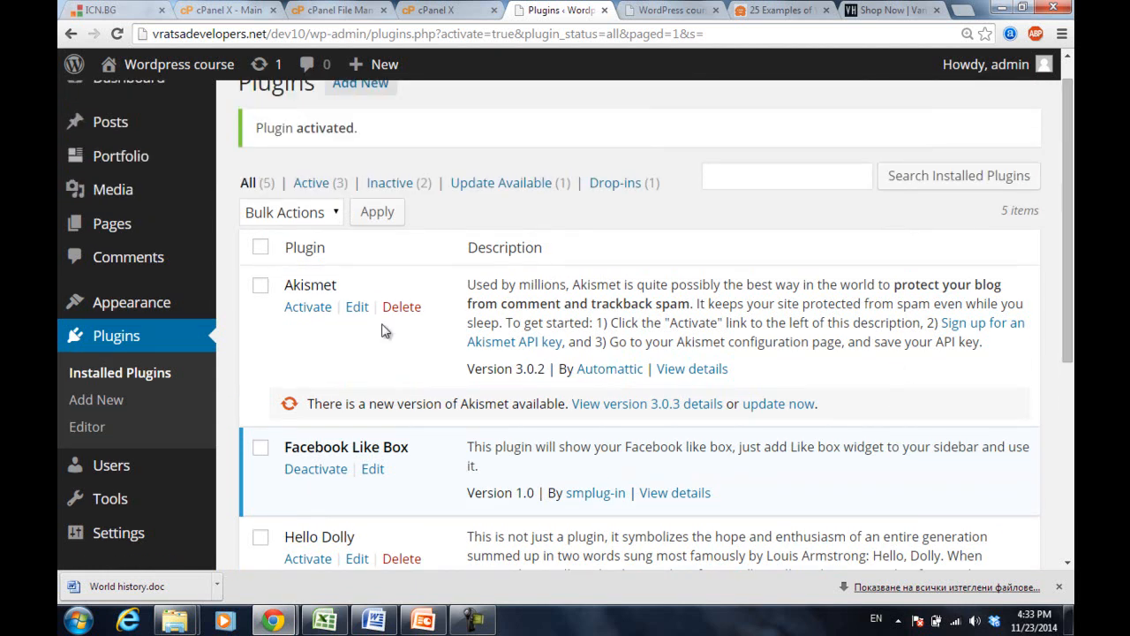
Open the Widgets page and place the Like box Facebook widget in the Sidebar below Tag Cloud, with its settings expanded.
mouse_move(134, 302)
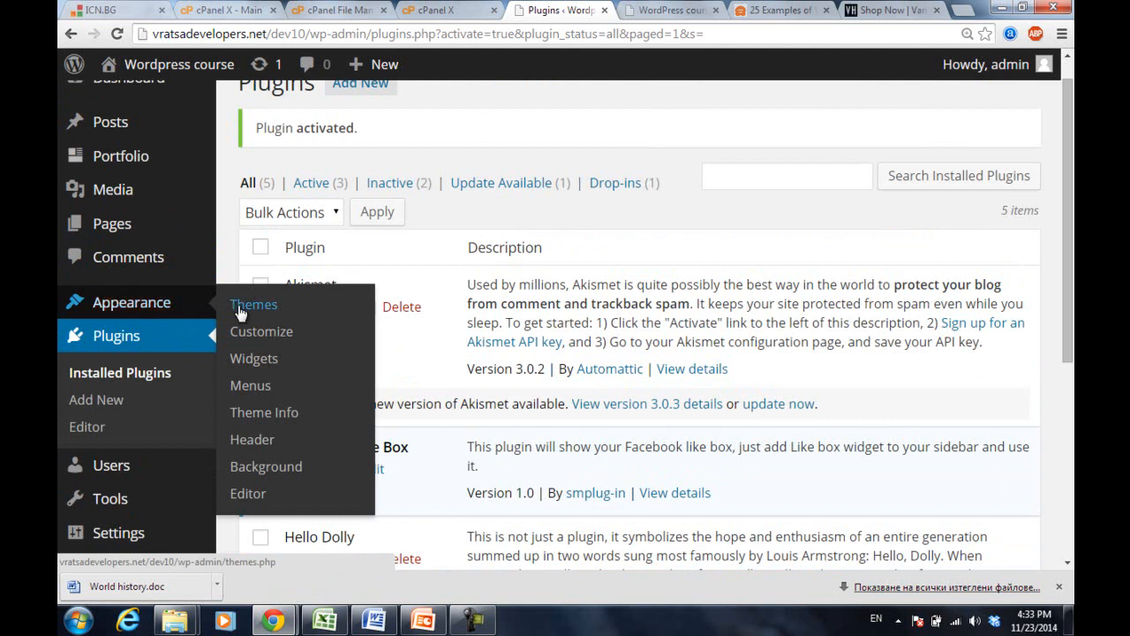
click(254, 360)
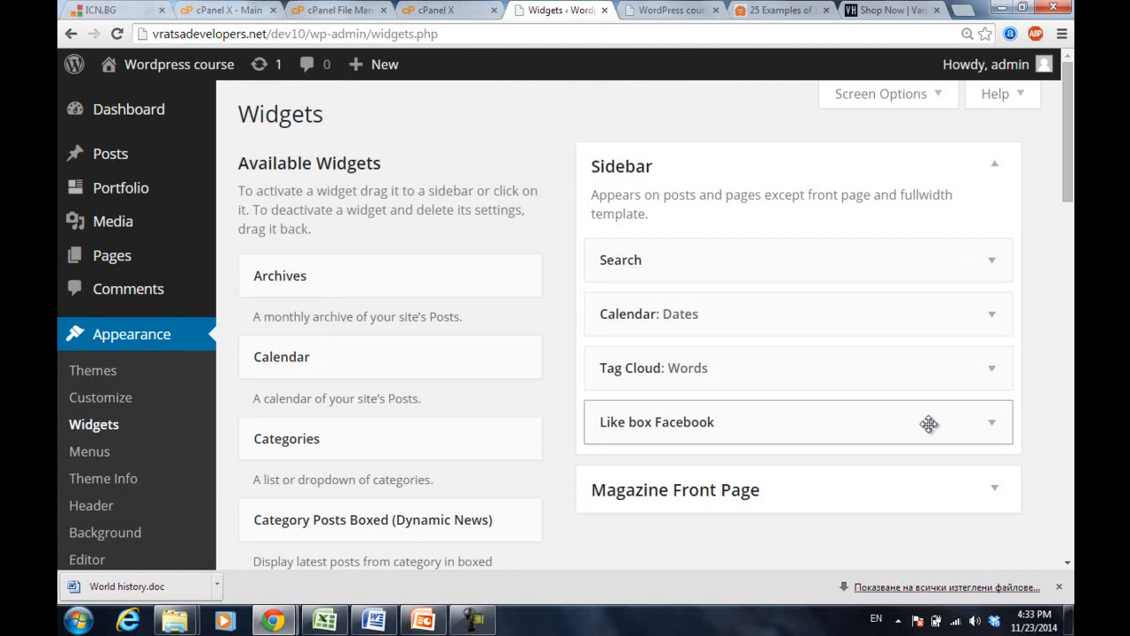
drag(929, 424, 409, 433)
drag(1065, 167, 1069, 277)
drag(330, 386, 708, 333)
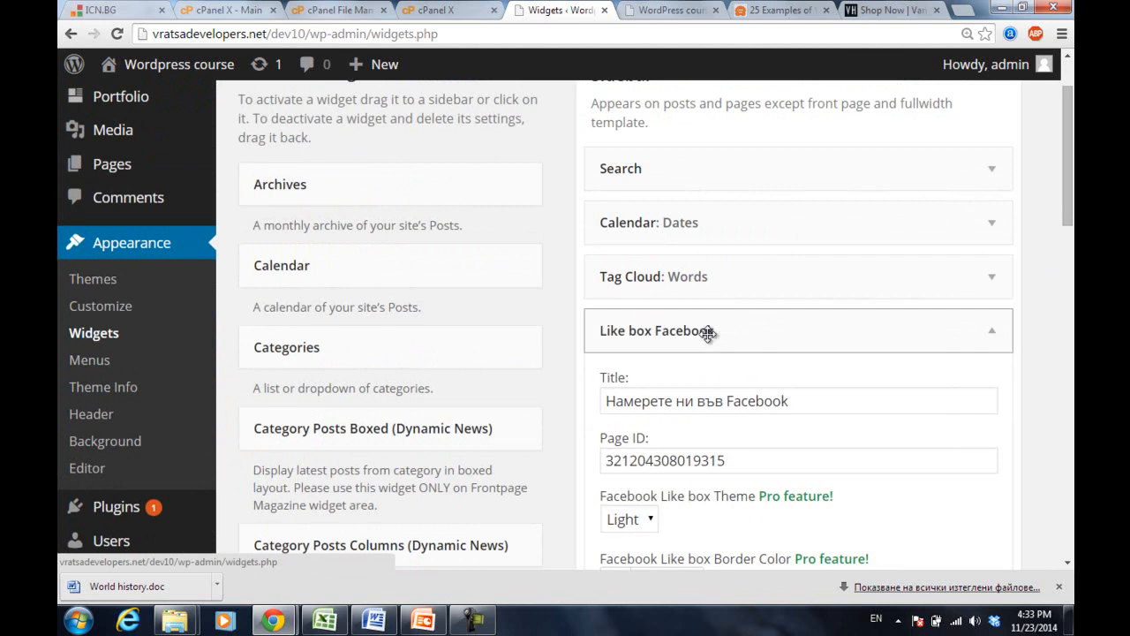
Review the Like box Facebook widget's title and page ID, set its number of connections to 12 and save it.
drag(1066, 160, 1068, 186)
click(615, 305)
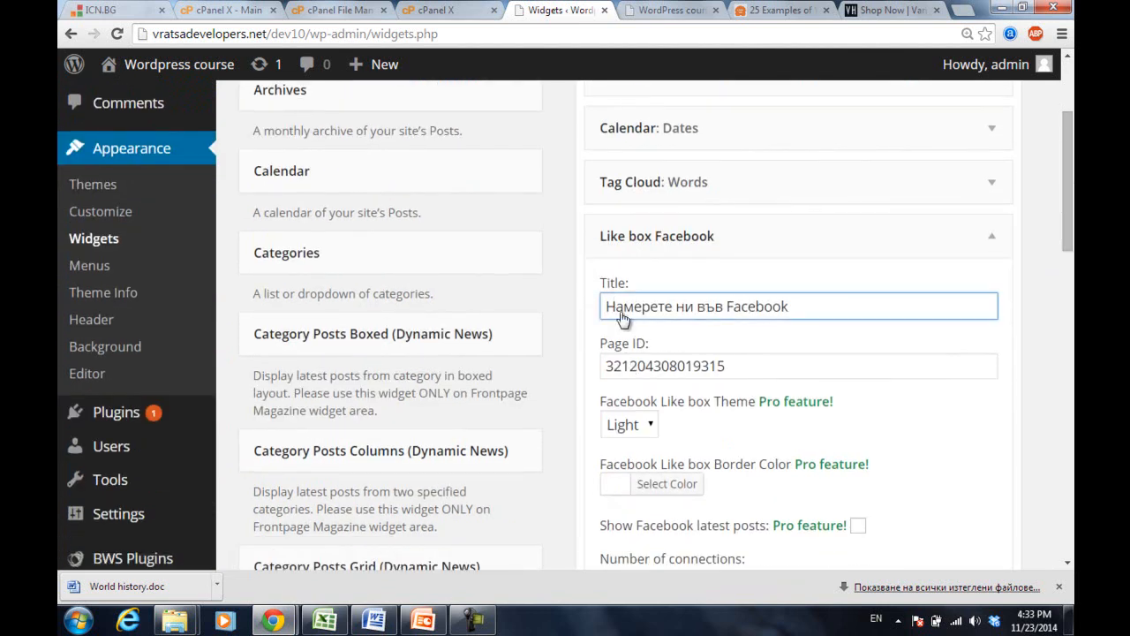
click(677, 367)
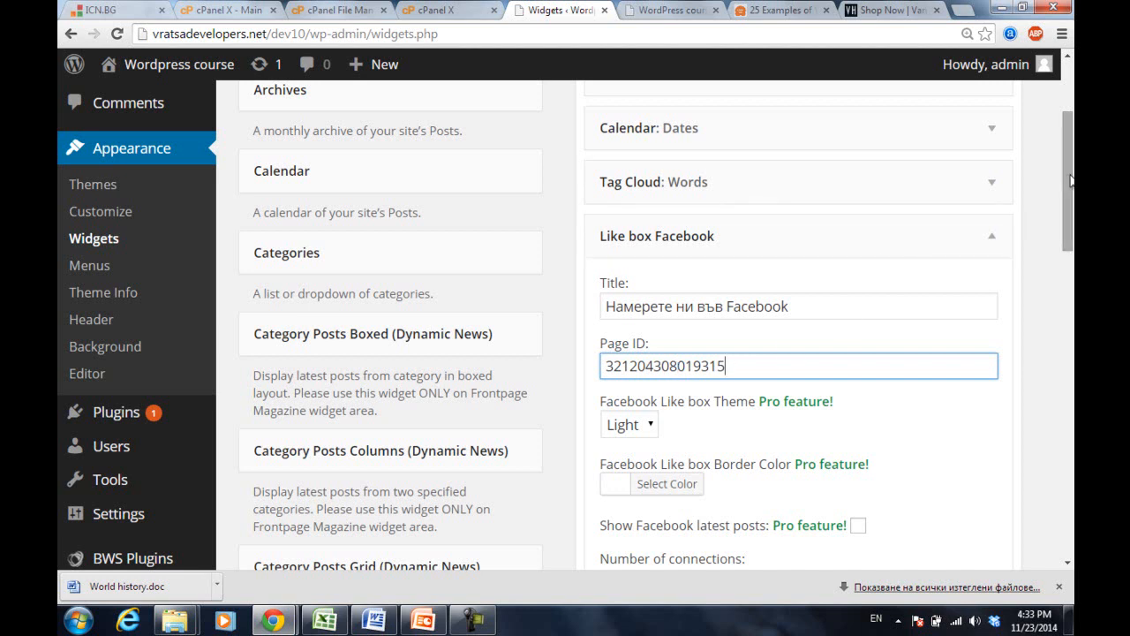
drag(1065, 171, 1070, 272)
click(634, 234)
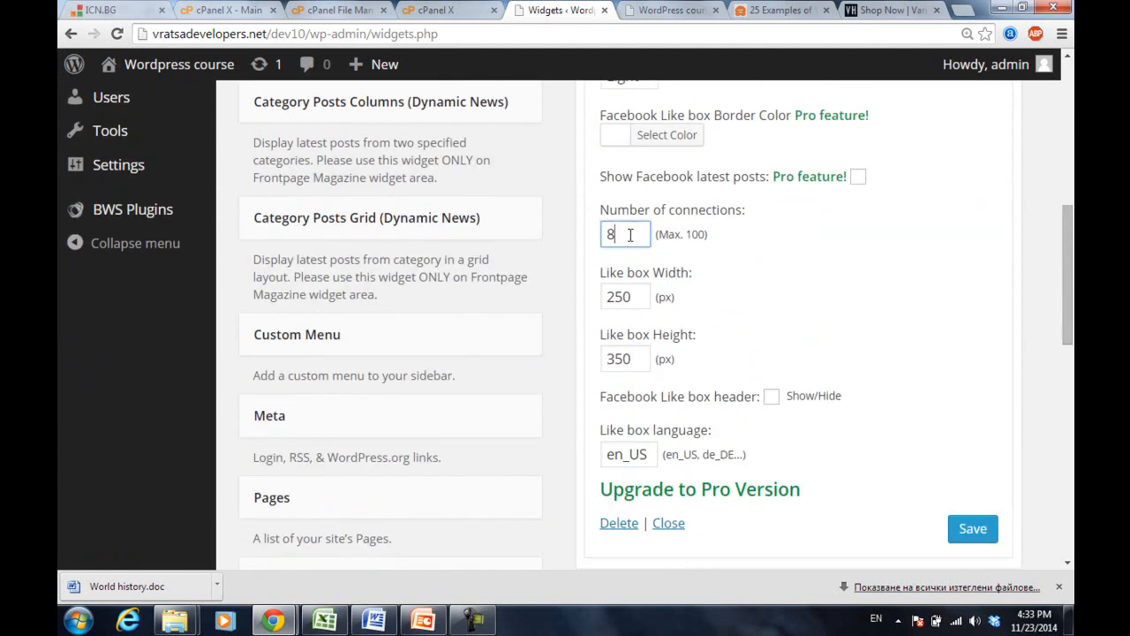
drag(634, 234, 516, 224)
text(12)
click(963, 526)
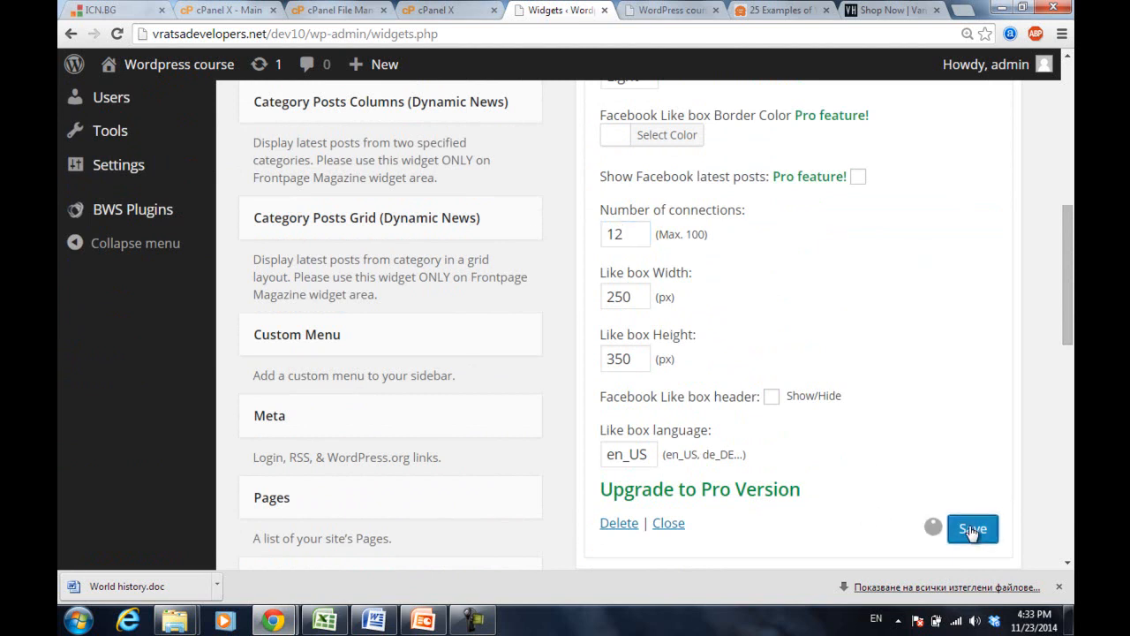
Reload the site's home page in the logged-in browser window and check the sidebar for the Facebook like box.
click(662, 10)
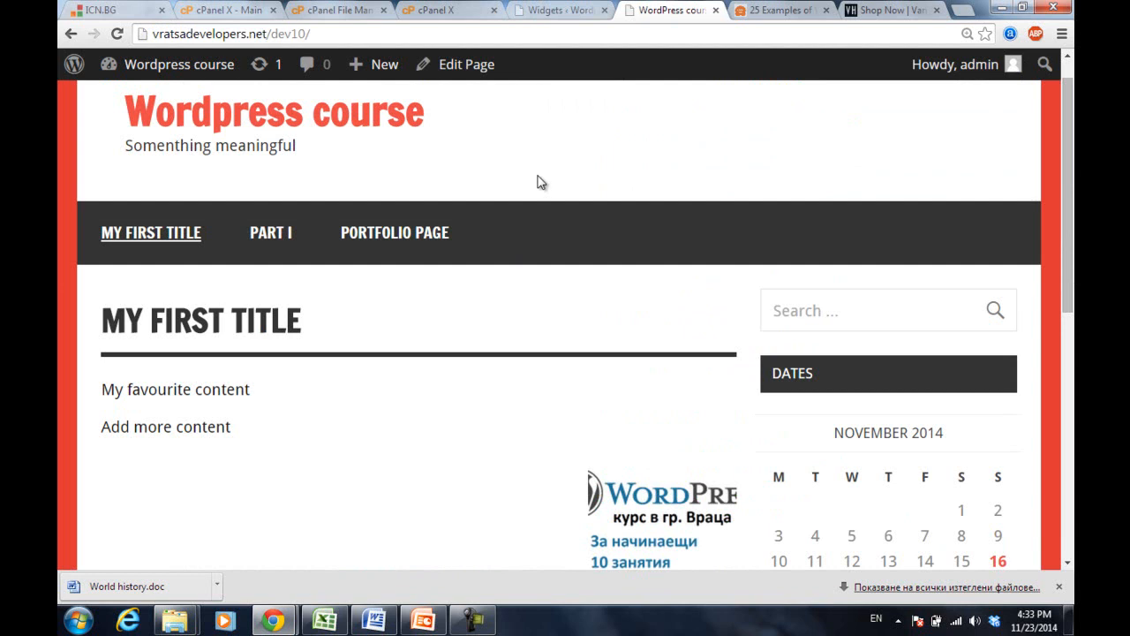
key(F5)
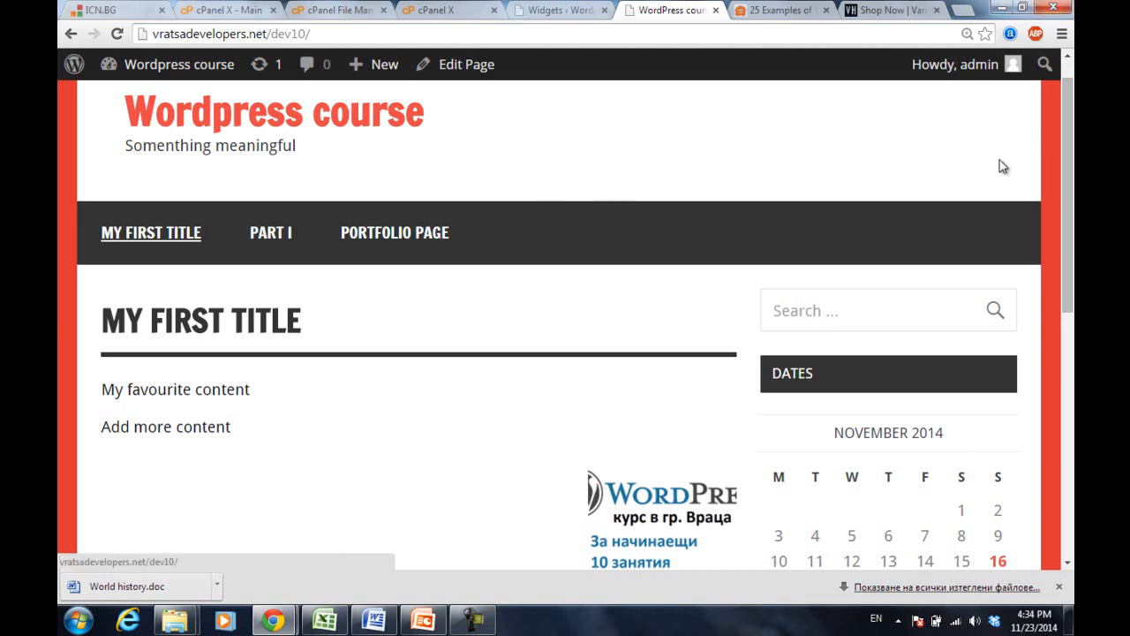
drag(1064, 148, 1067, 374)
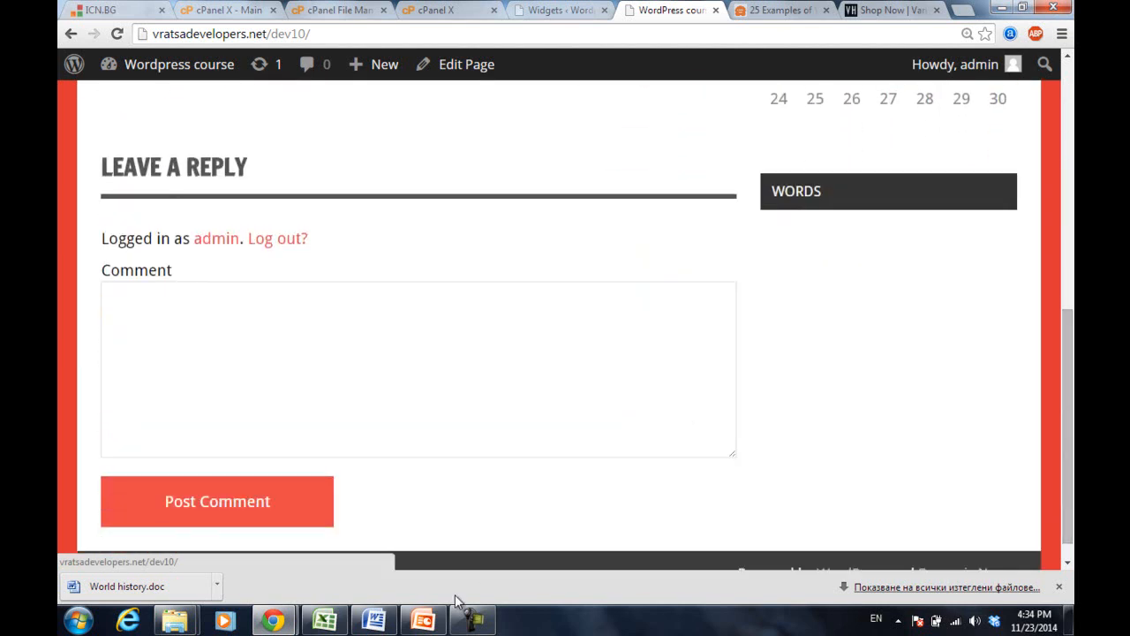
Reload the site's home page in the incognito window and examine the Facebook like box in the sidebar.
mouse_move(274, 620)
click(389, 543)
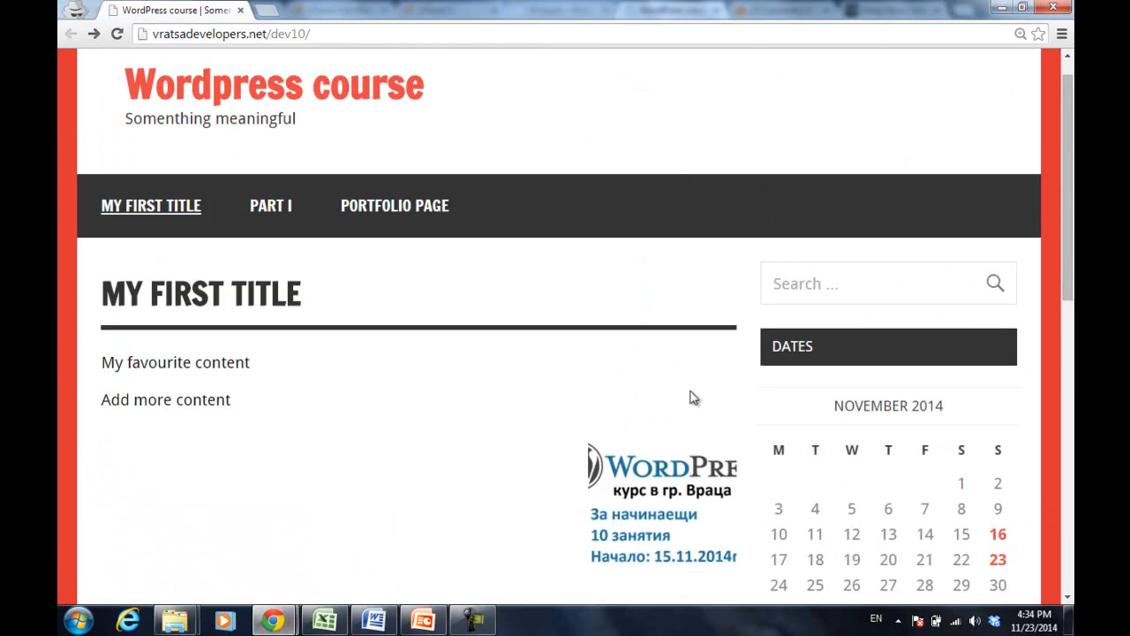
key(F5)
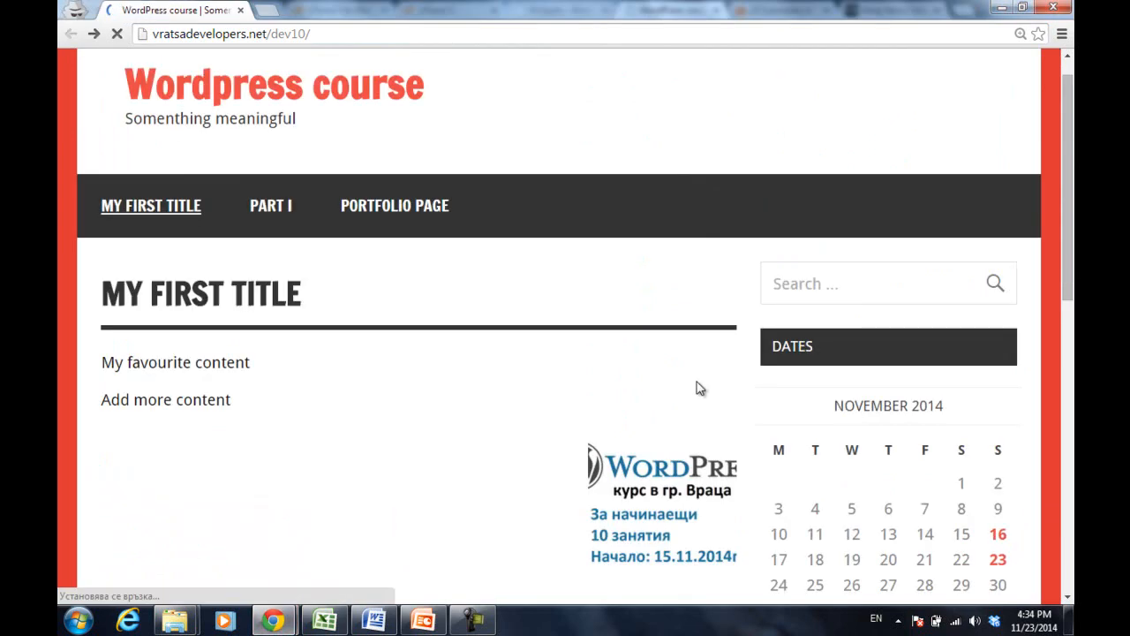
scroll(699, 388, down, 4)
scroll(698, 386, down, 3)
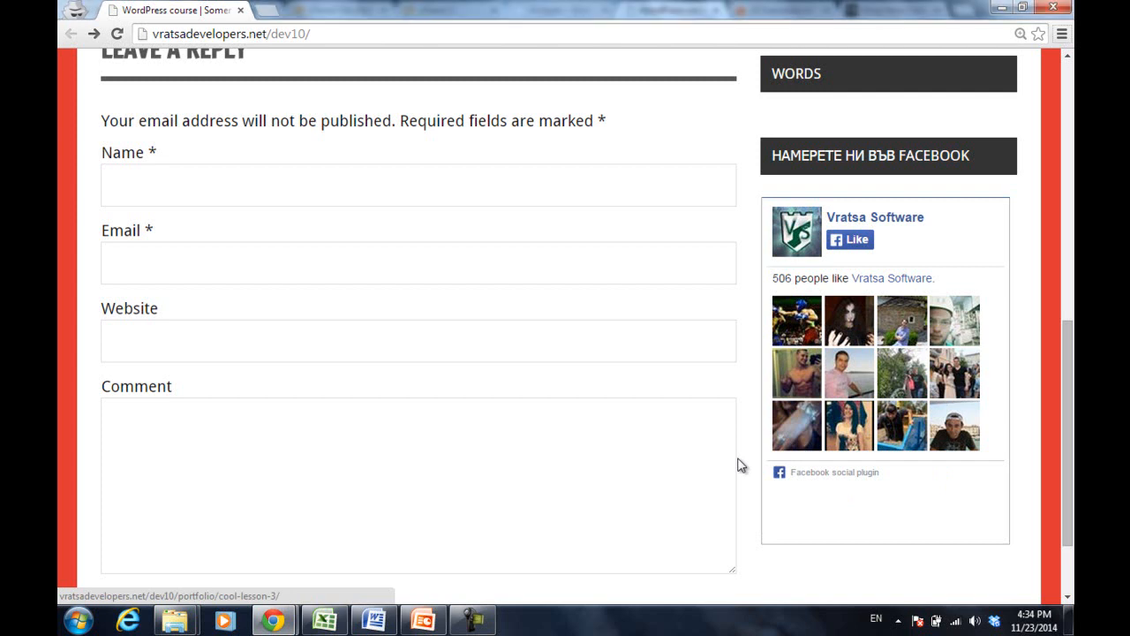
Return to the Widgets page, then switch to the PowerPoint presentation and place the text cursor after "страница" in the third bullet.
key(alt+Tab)
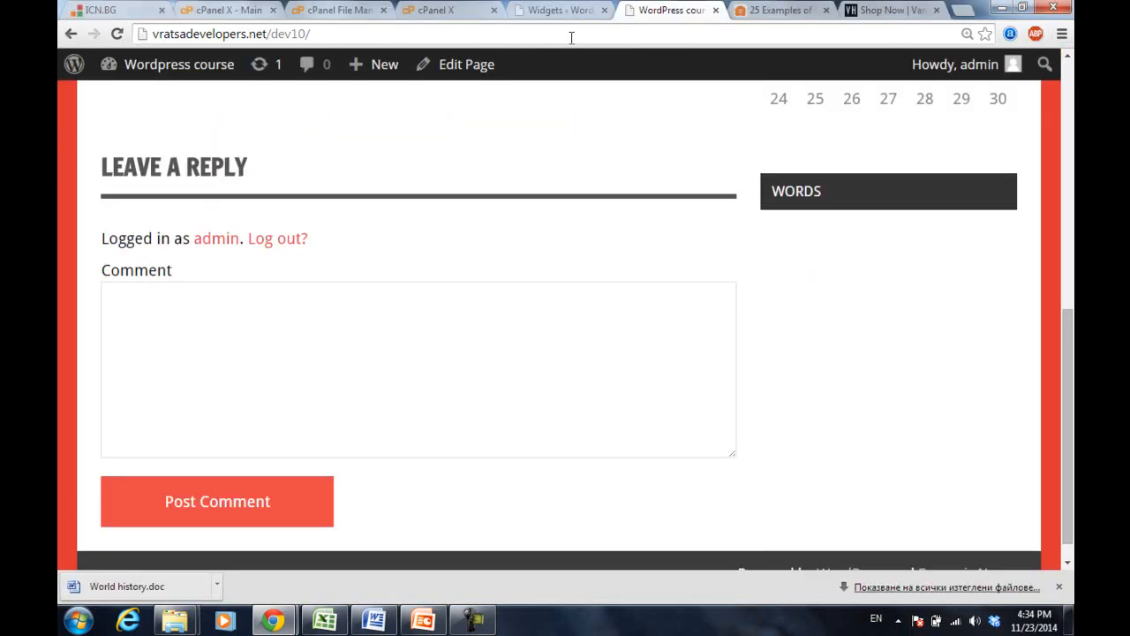
click(561, 10)
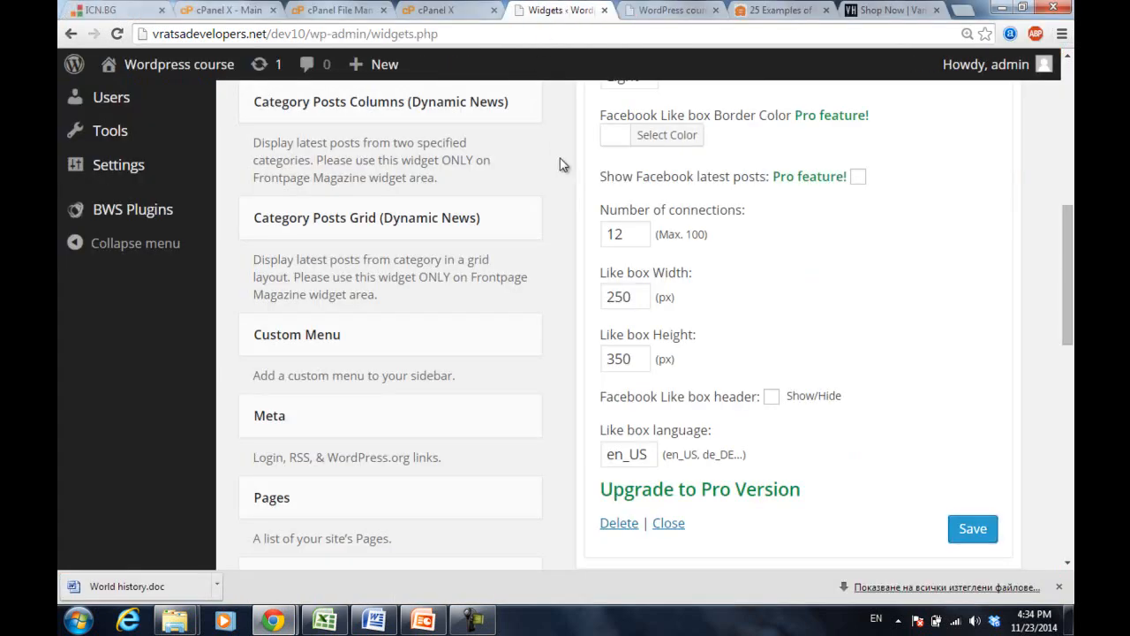
scroll(562, 164, up, 6)
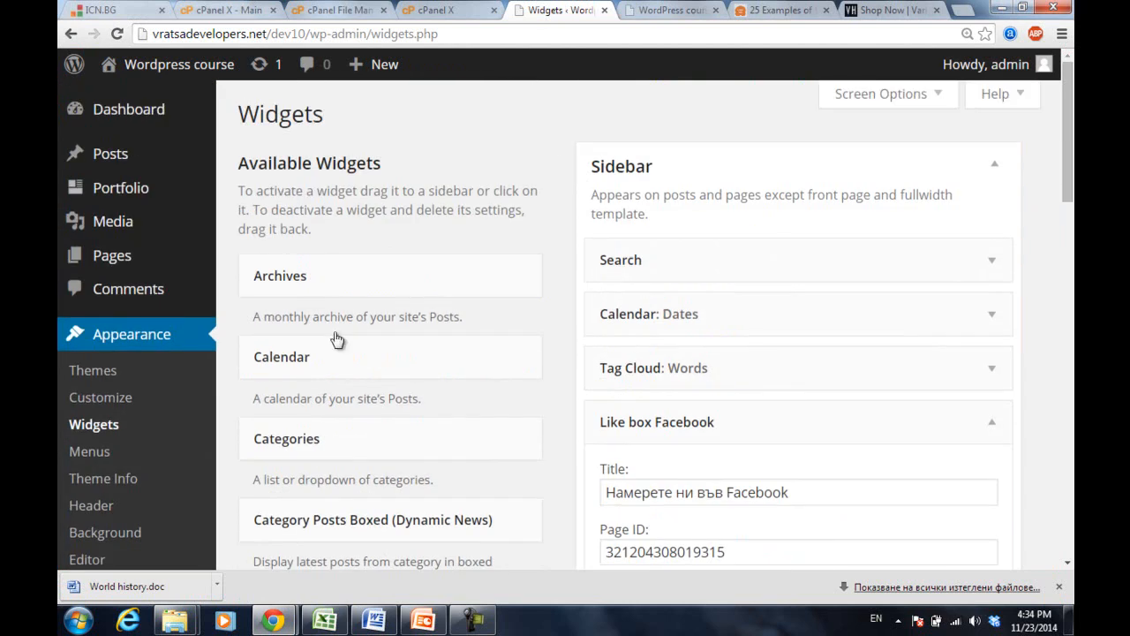
click(424, 621)
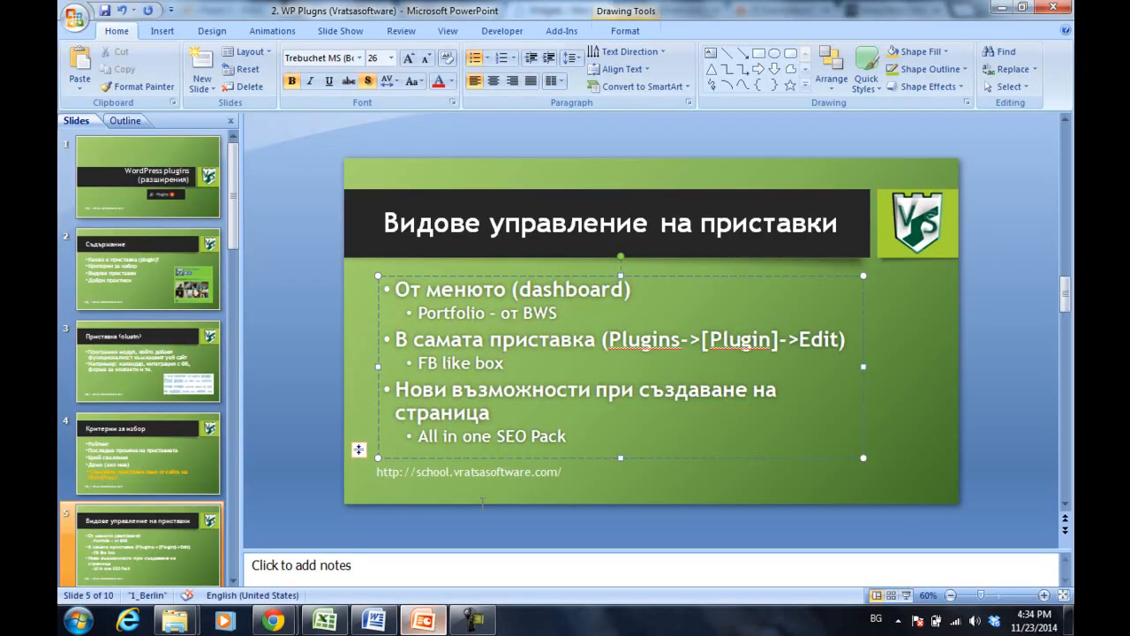
click(525, 418)
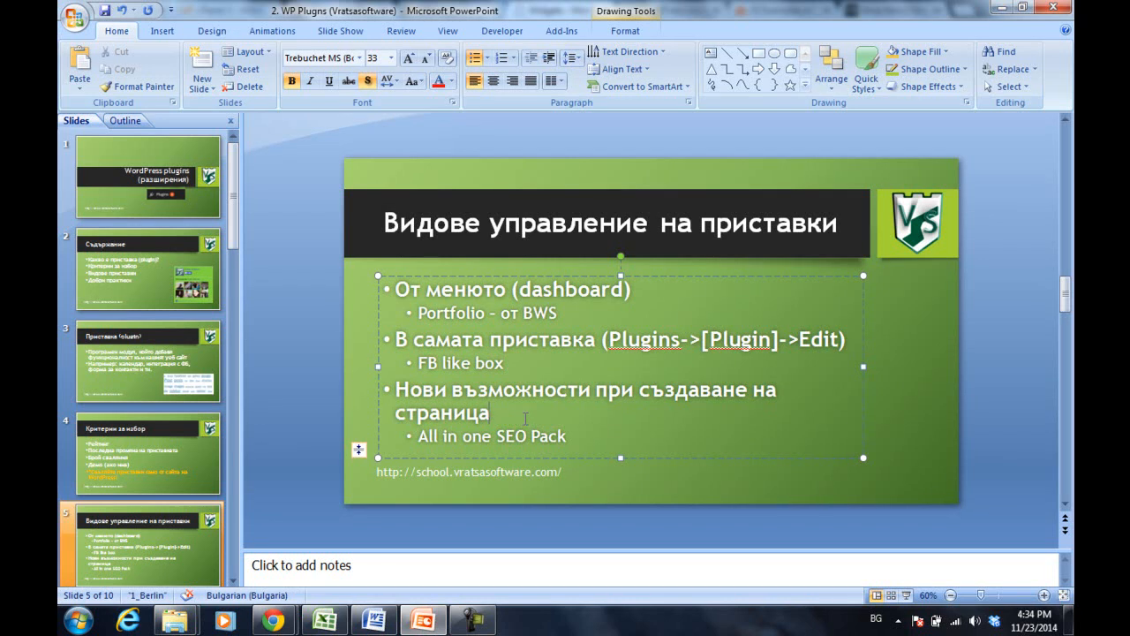
Switch to the WordPress admin in the browser, open the Add Plugins page and search for "all in one seo".
key(alt+Tab)
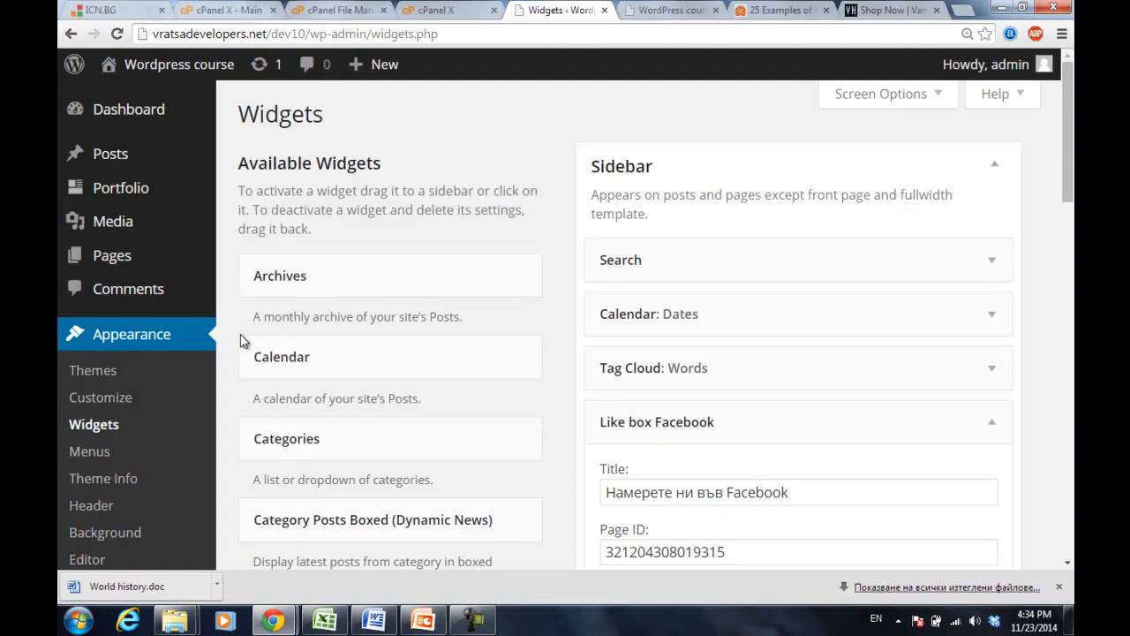
scroll(238, 336, down, 3)
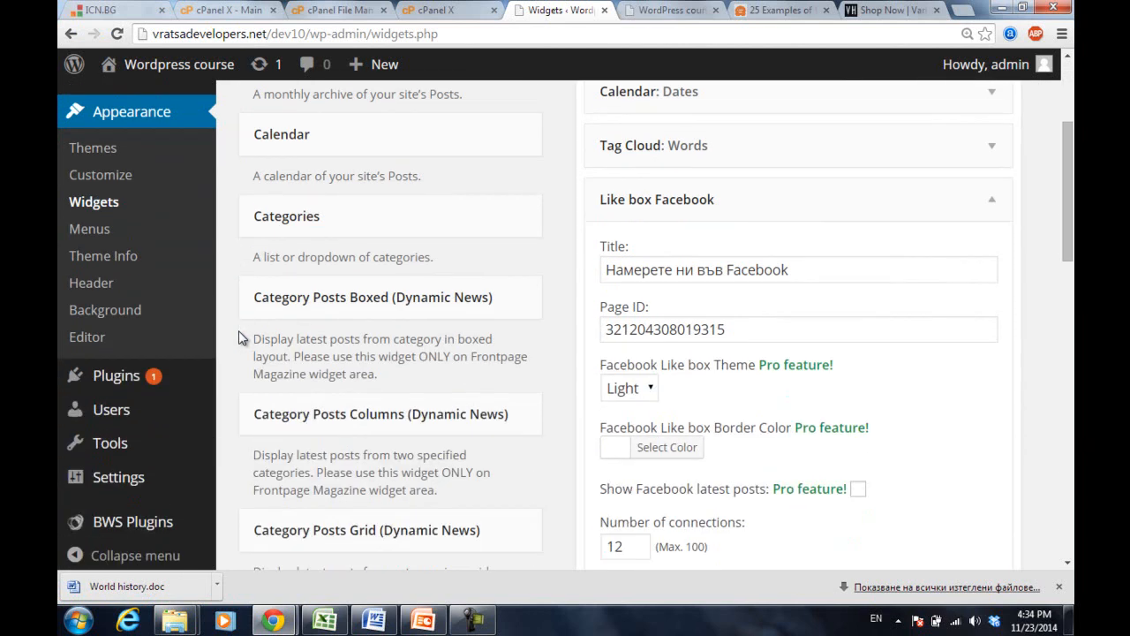
mouse_move(106, 385)
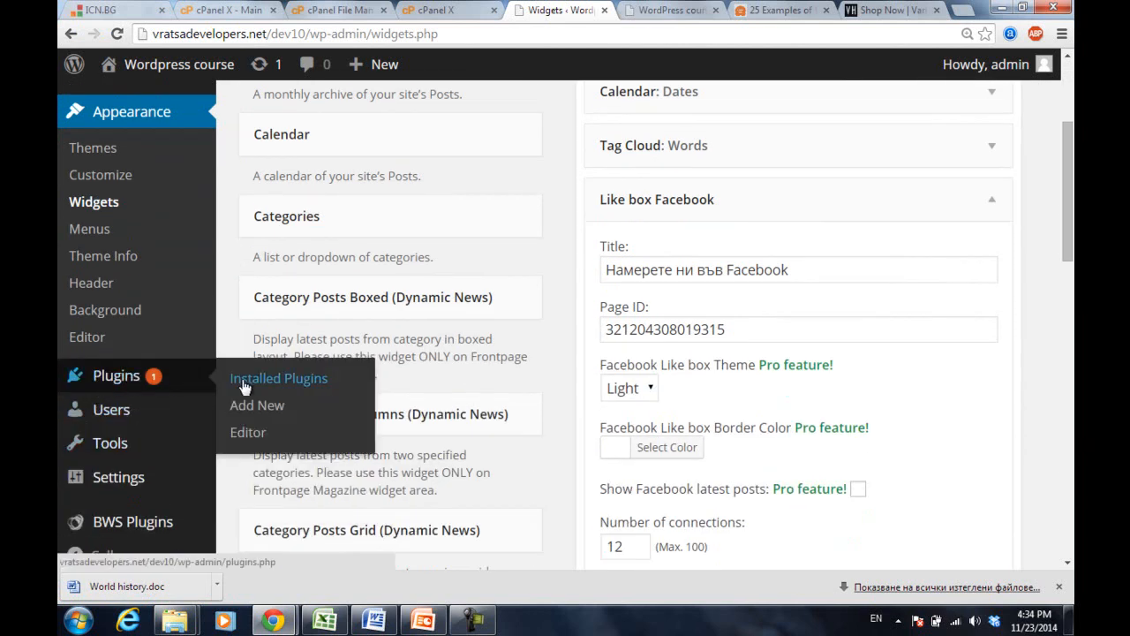
click(253, 406)
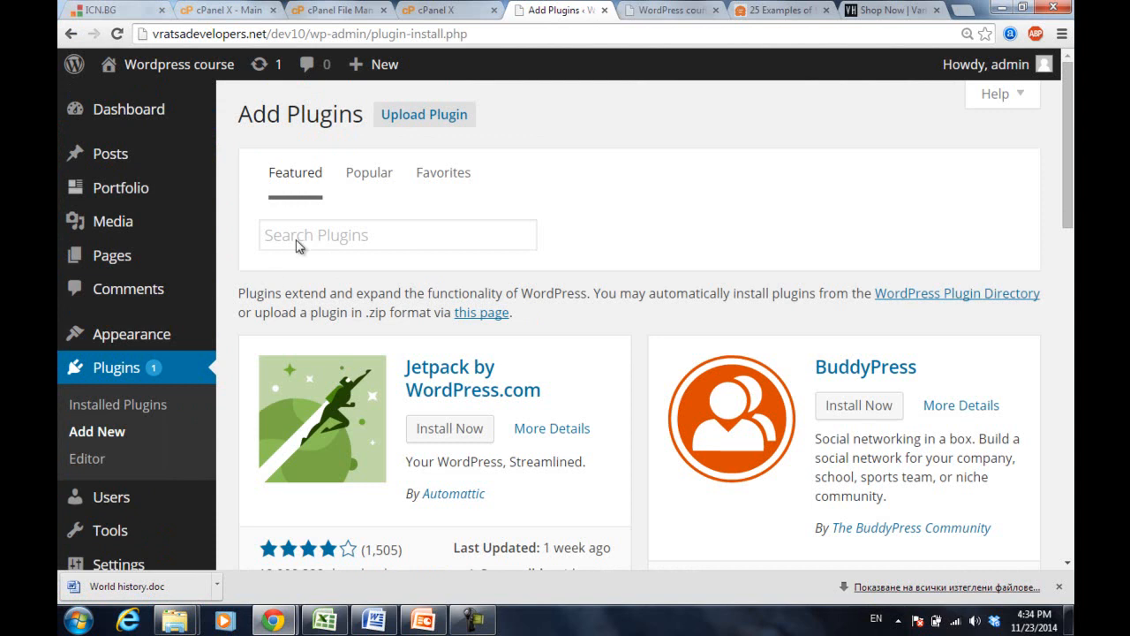
click(353, 245)
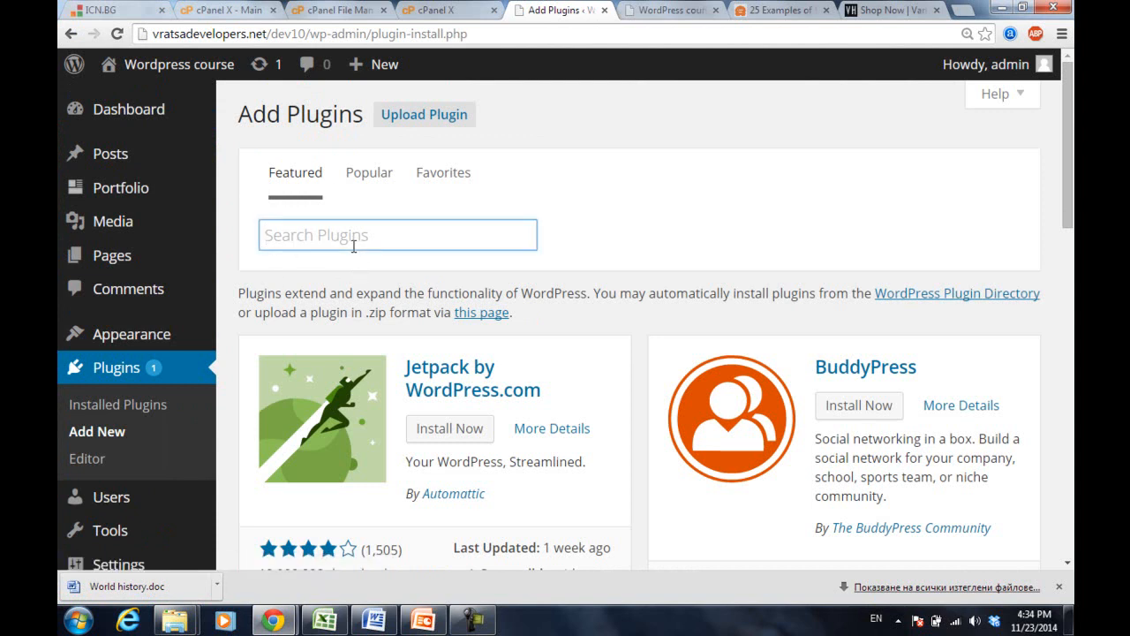
text(seo)
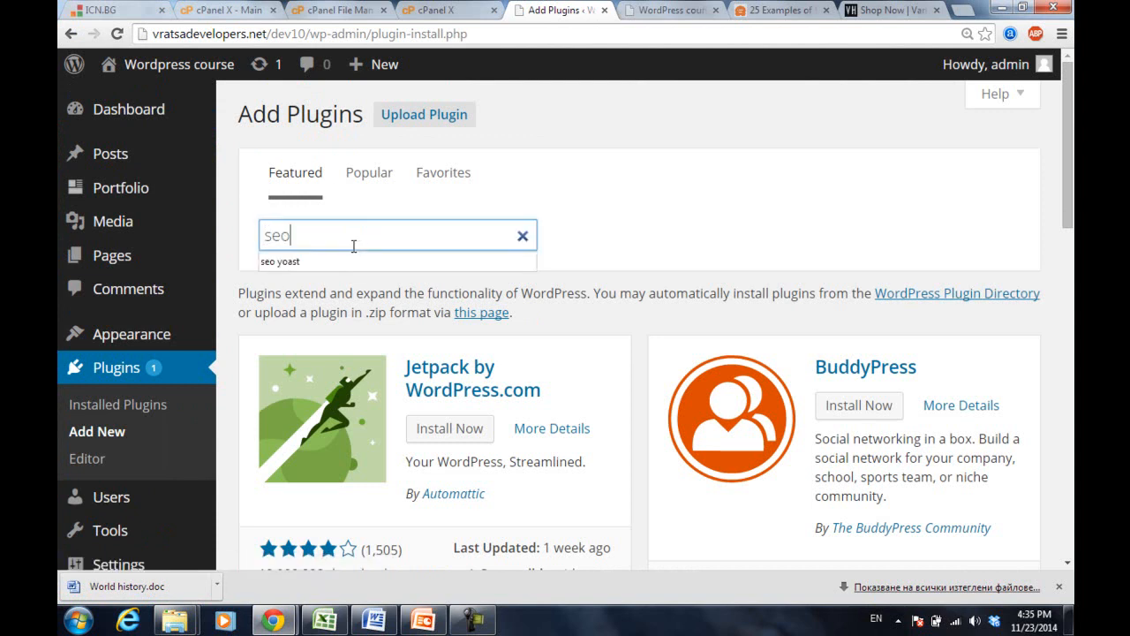
key(BackSpace)
key(BackSpace)
key(BackSpace)
text(all in one seo)
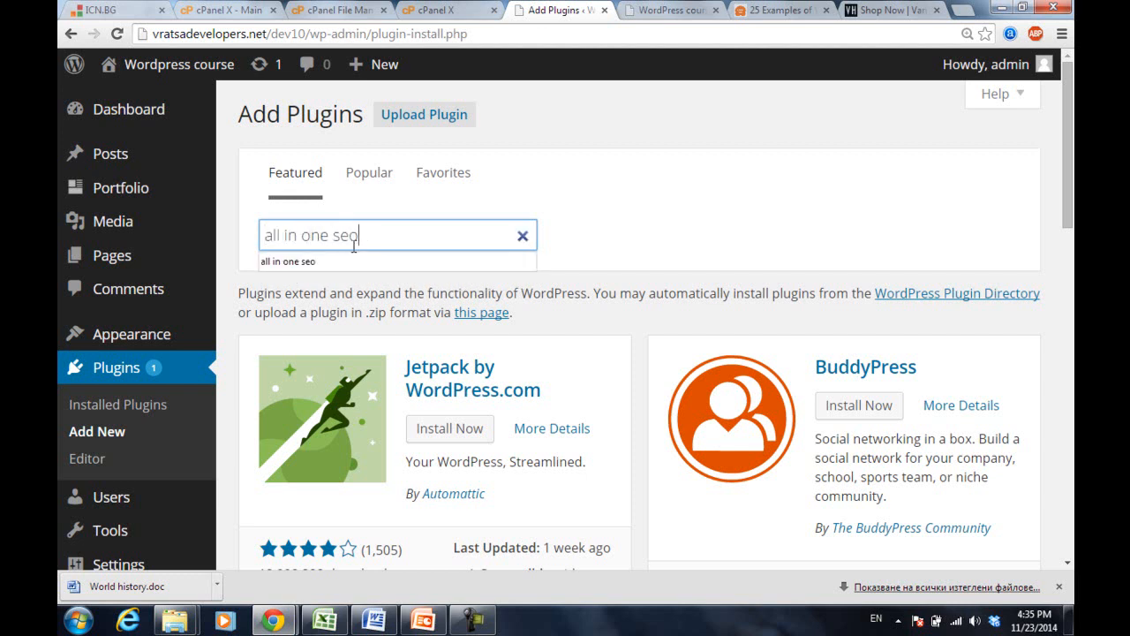
key(Return)
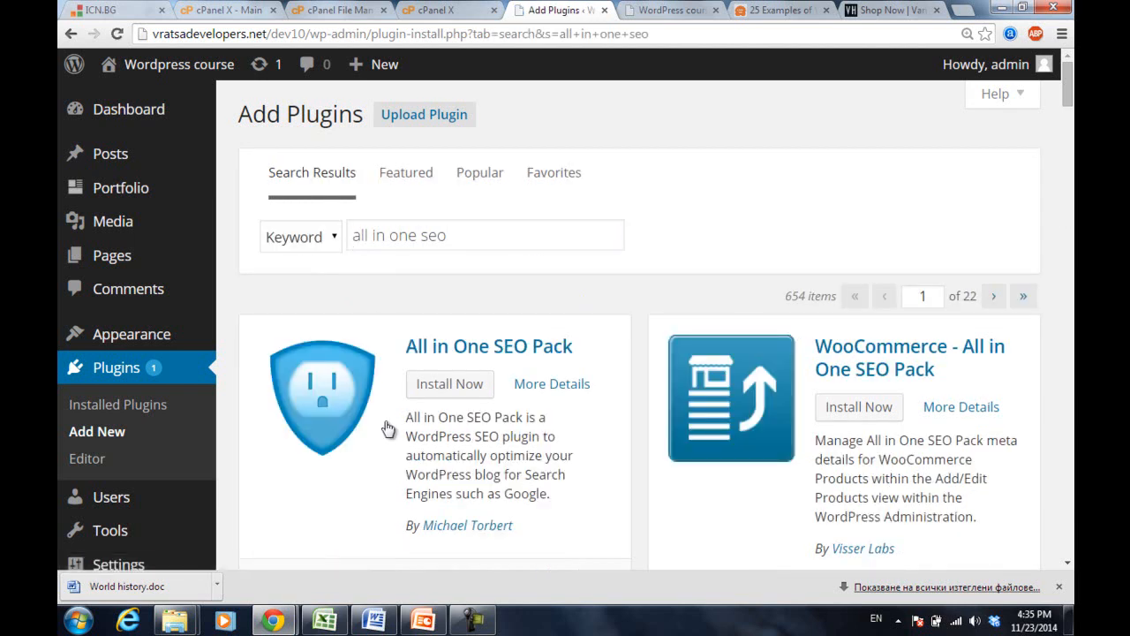
Install the All in One SEO Pack plugin from the search results and activate it.
scroll(408, 290, down, 1)
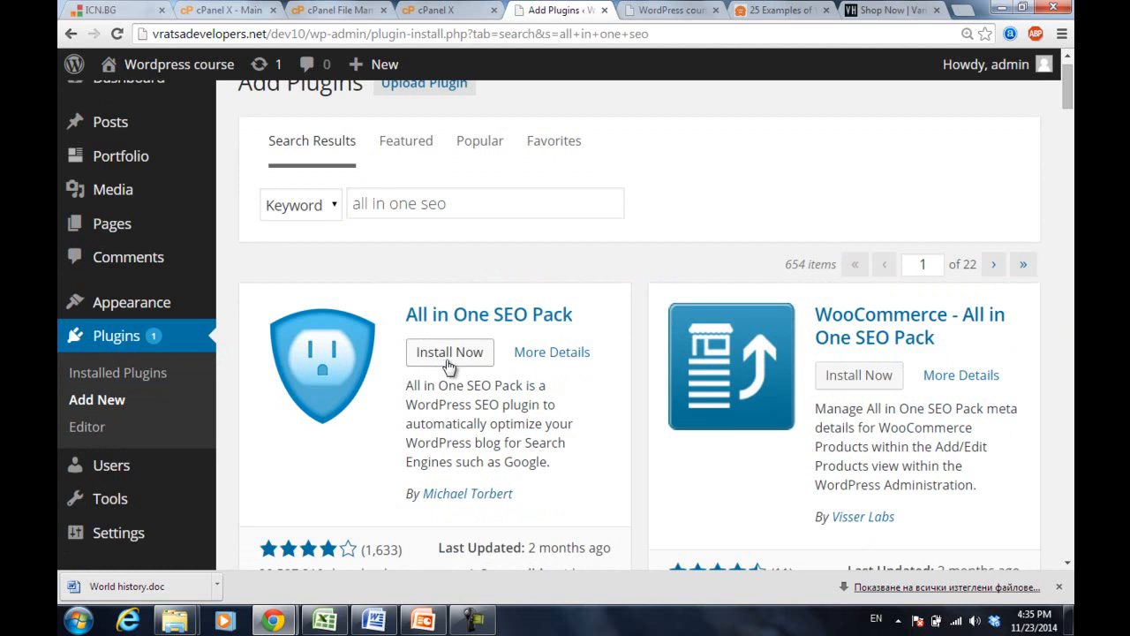
scroll(459, 359, down, 3)
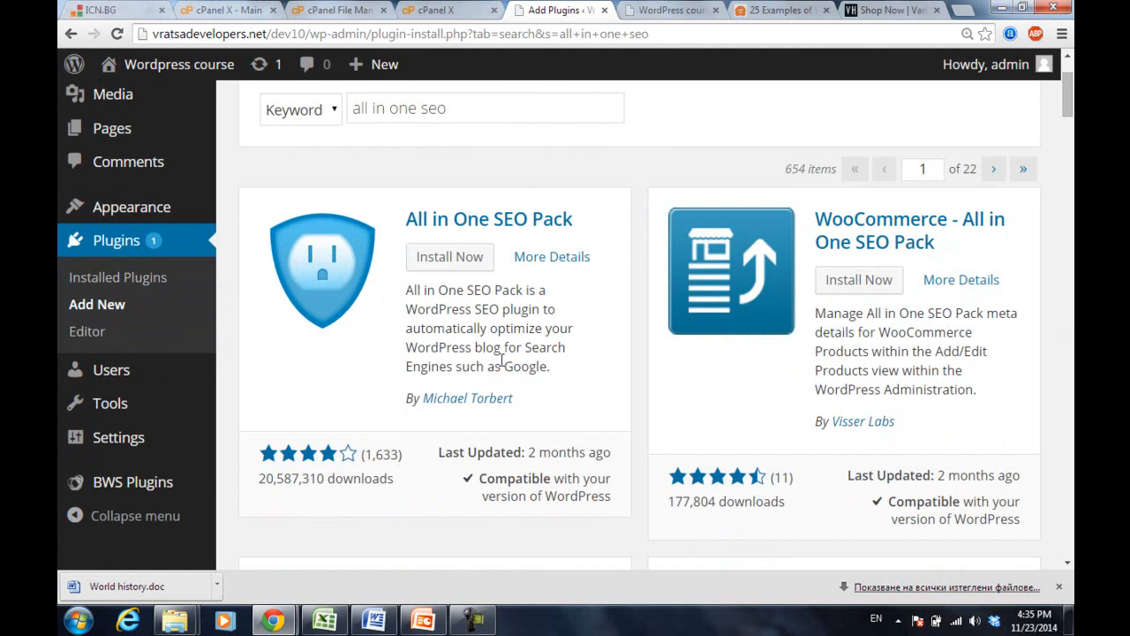
click(457, 261)
click(618, 134)
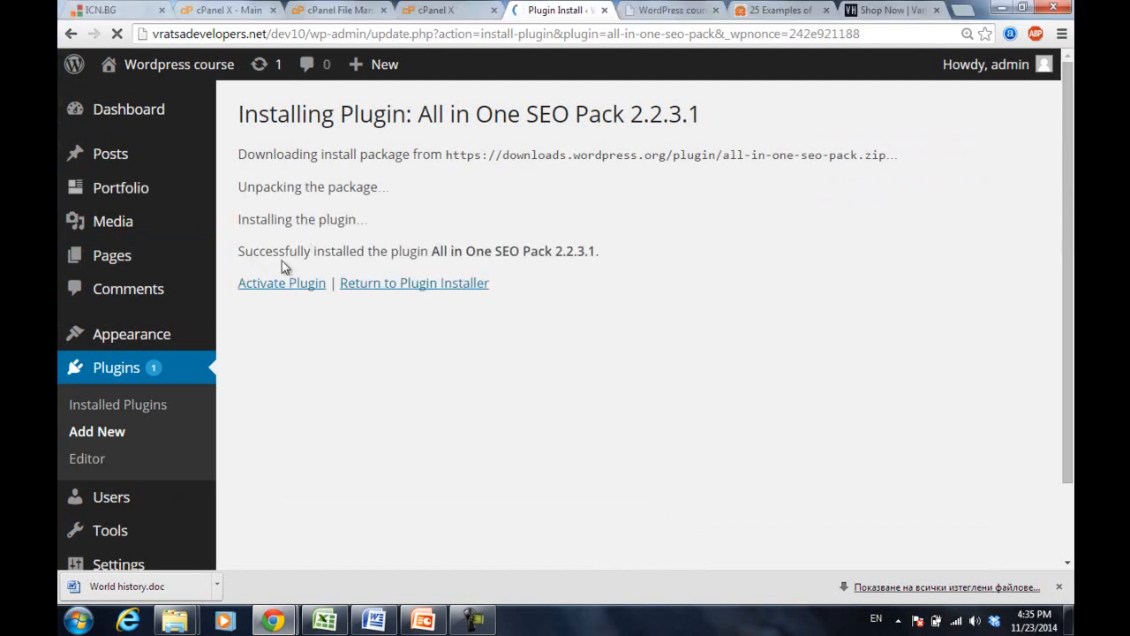
click(281, 283)
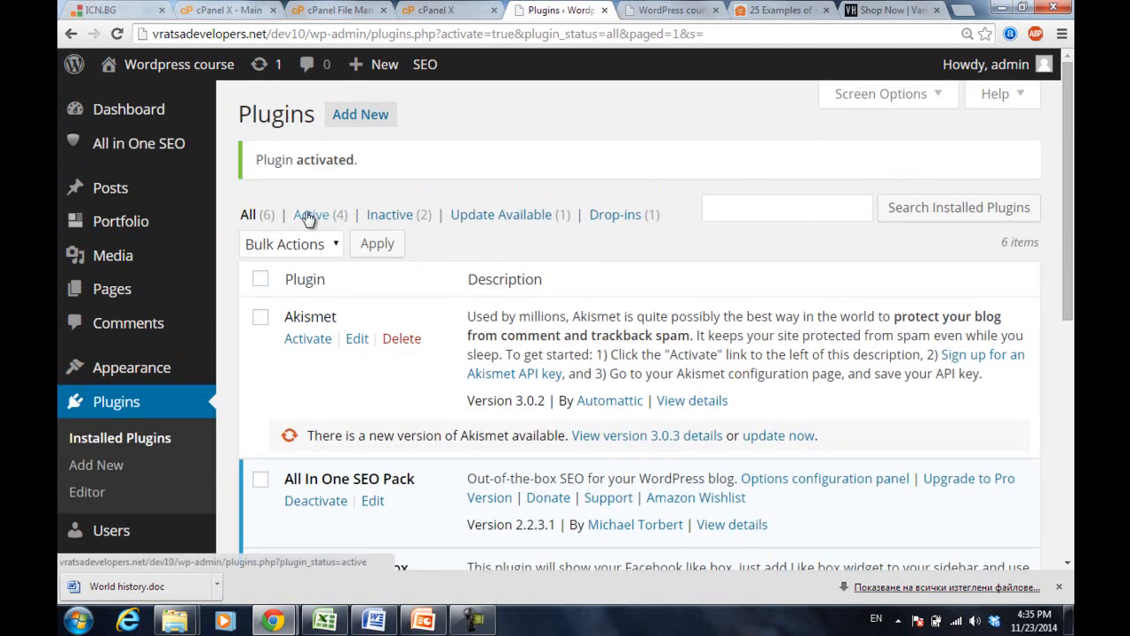
Open the list of all pages and submit "seo optimizatio" as the SEO keywords of the Lesson 2.3 page.
mouse_move(151, 144)
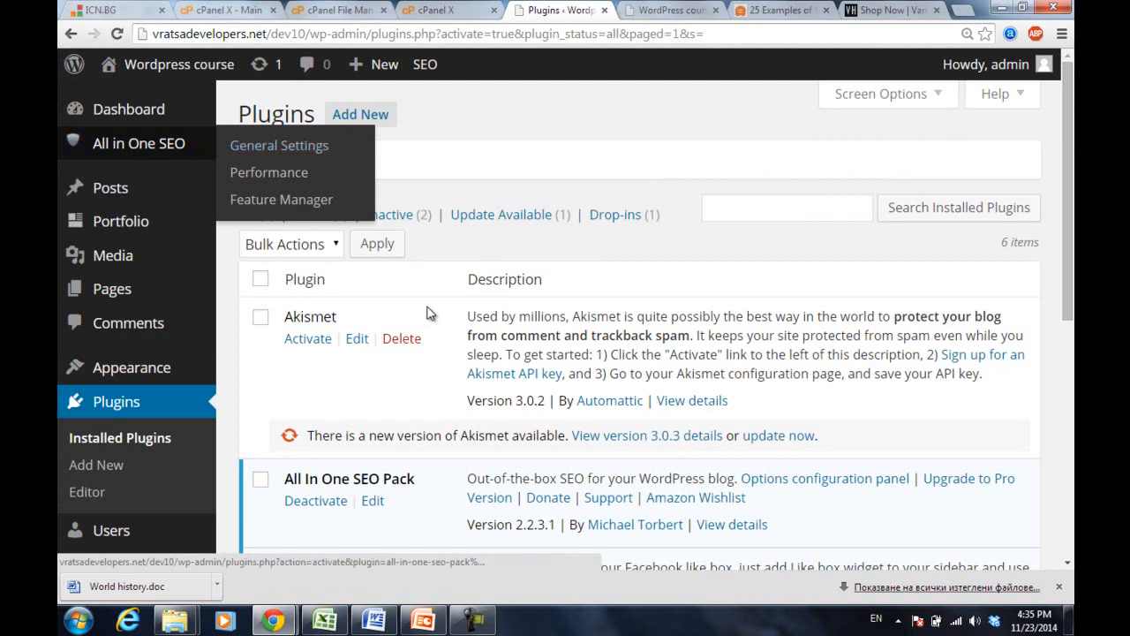
click(109, 291)
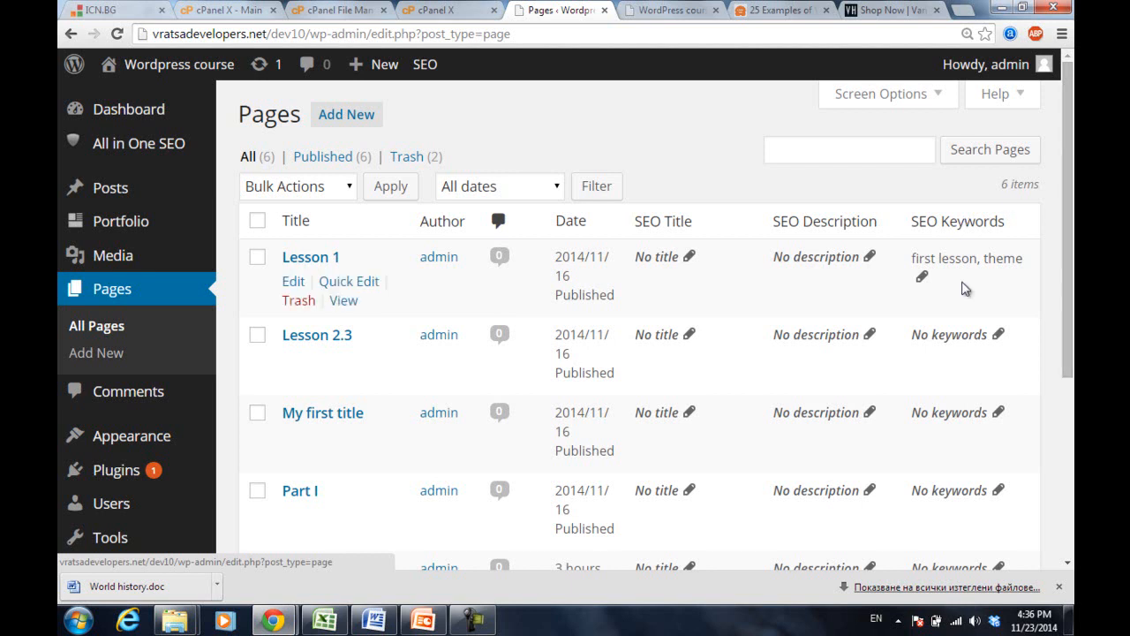
drag(1071, 231, 1071, 245)
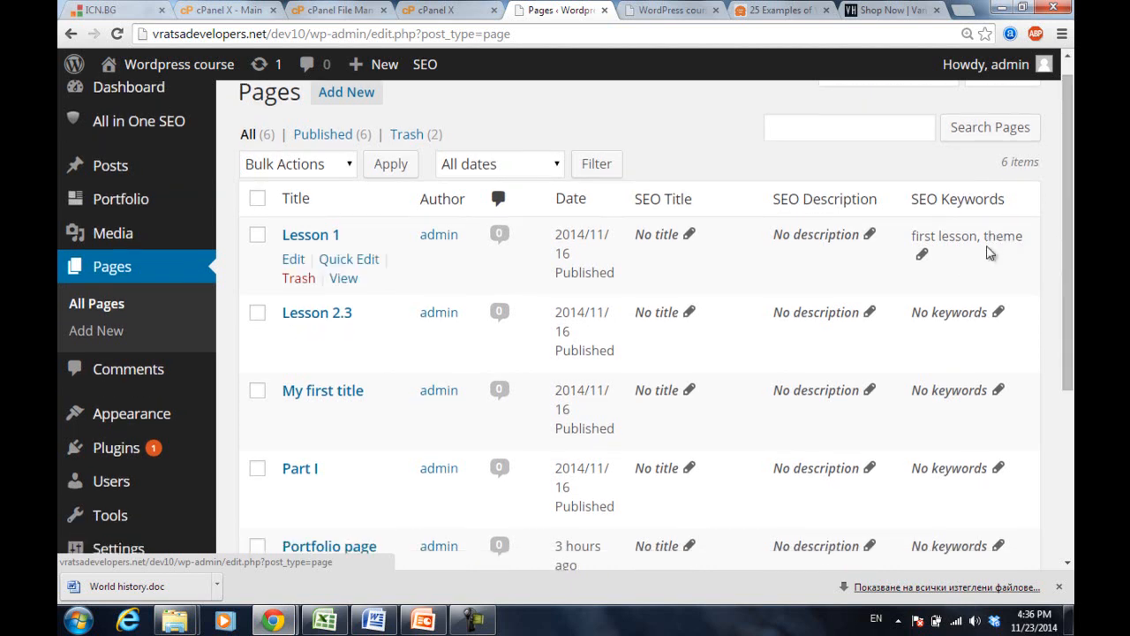
click(999, 313)
click(955, 319)
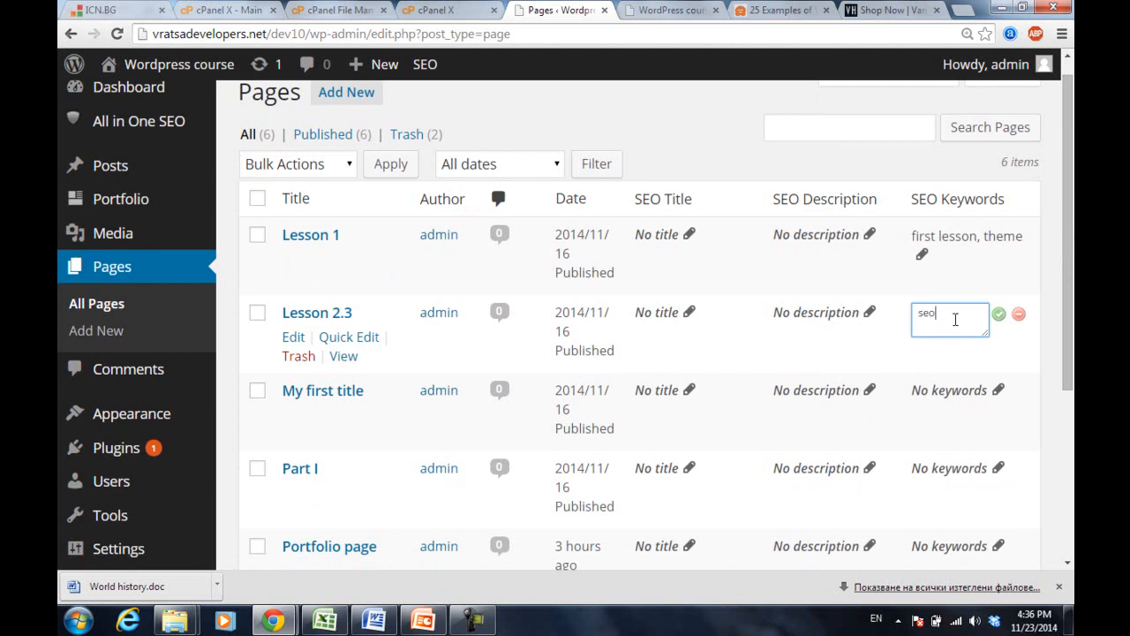
text(seo optimizatio)
click(999, 315)
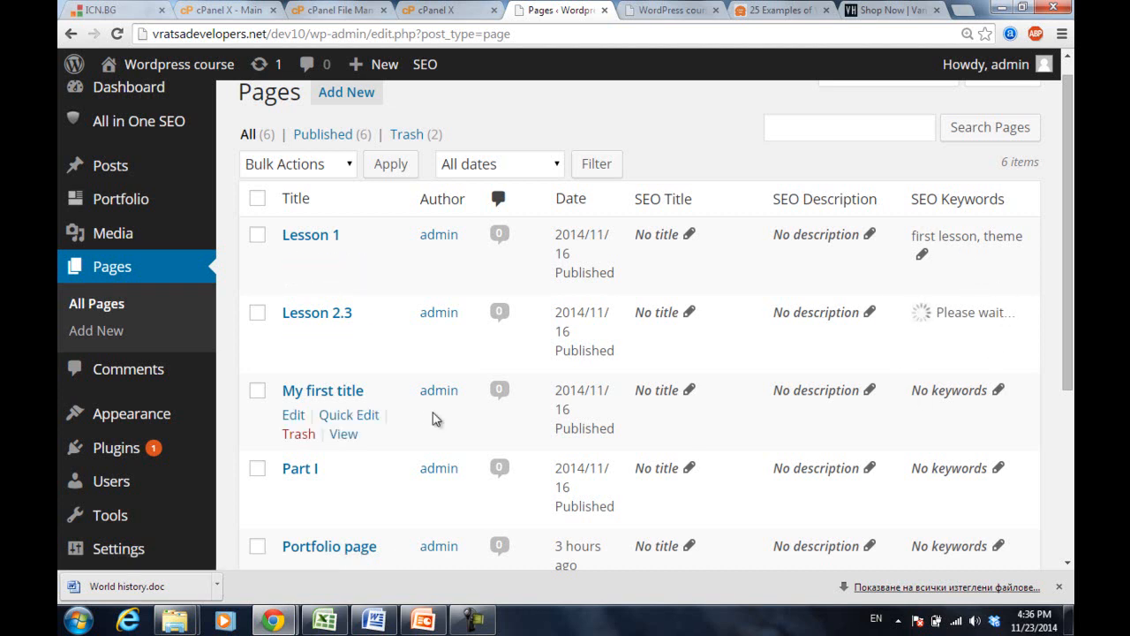
Open the "My first title" page for editing and examine its SEO title, description and keywords fields and its content.
click(330, 395)
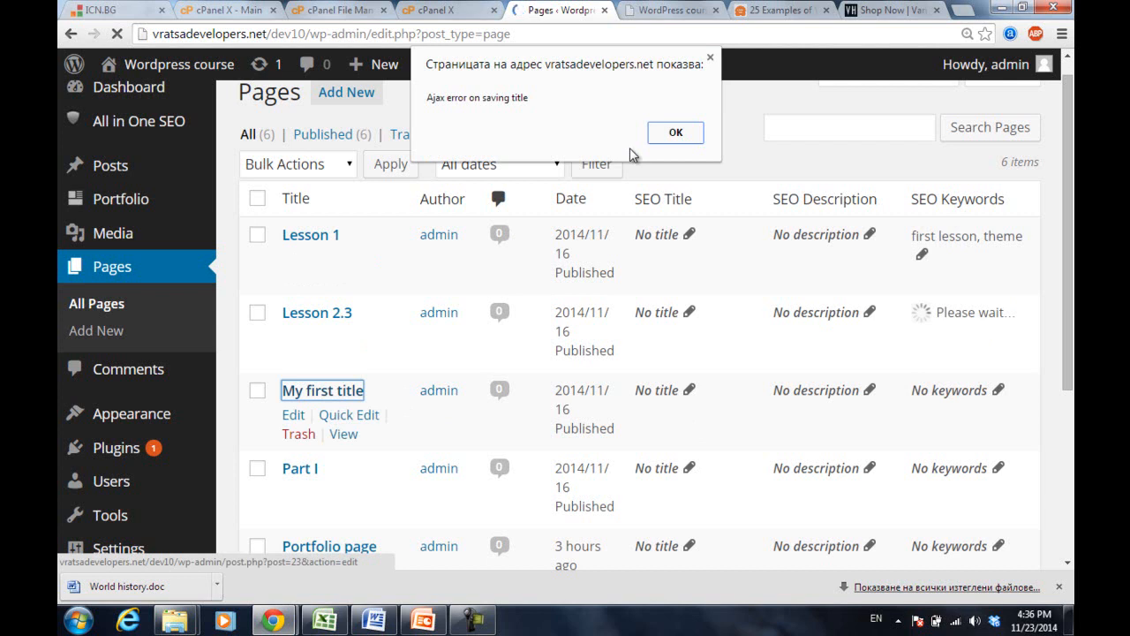
click(710, 58)
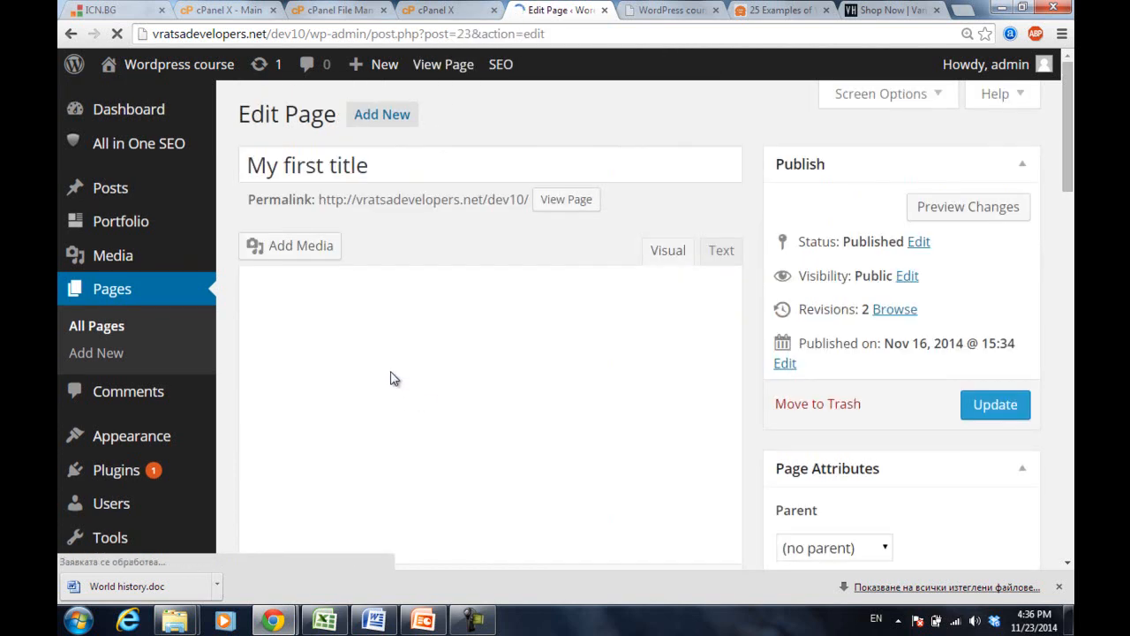
drag(1070, 134, 1065, 348)
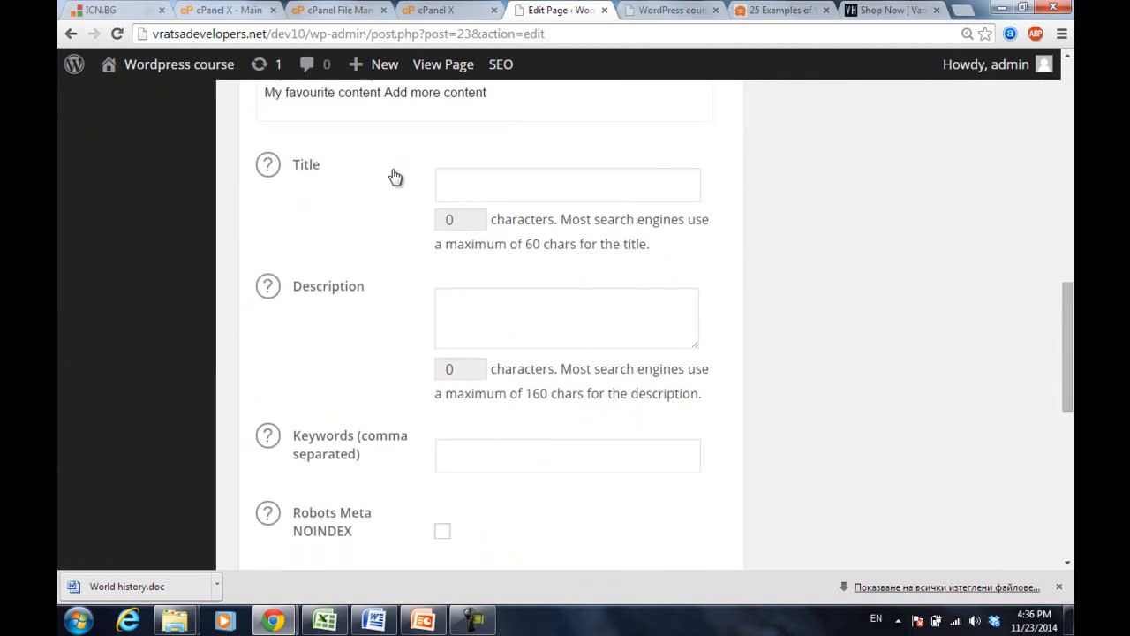
click(481, 189)
click(477, 314)
click(478, 452)
drag(1062, 325, 1071, 137)
click(448, 314)
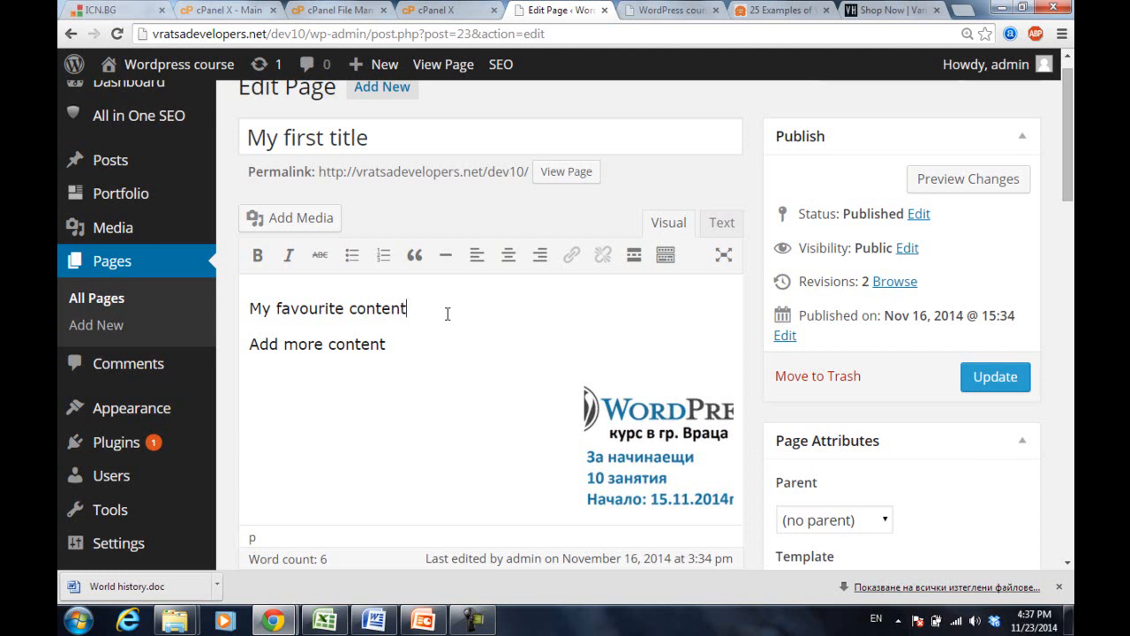
Leave the page editor, switch to the PowerPoint presentation and advance from slide 5 to slide 7, "Самостоятелна задача".
click(119, 262)
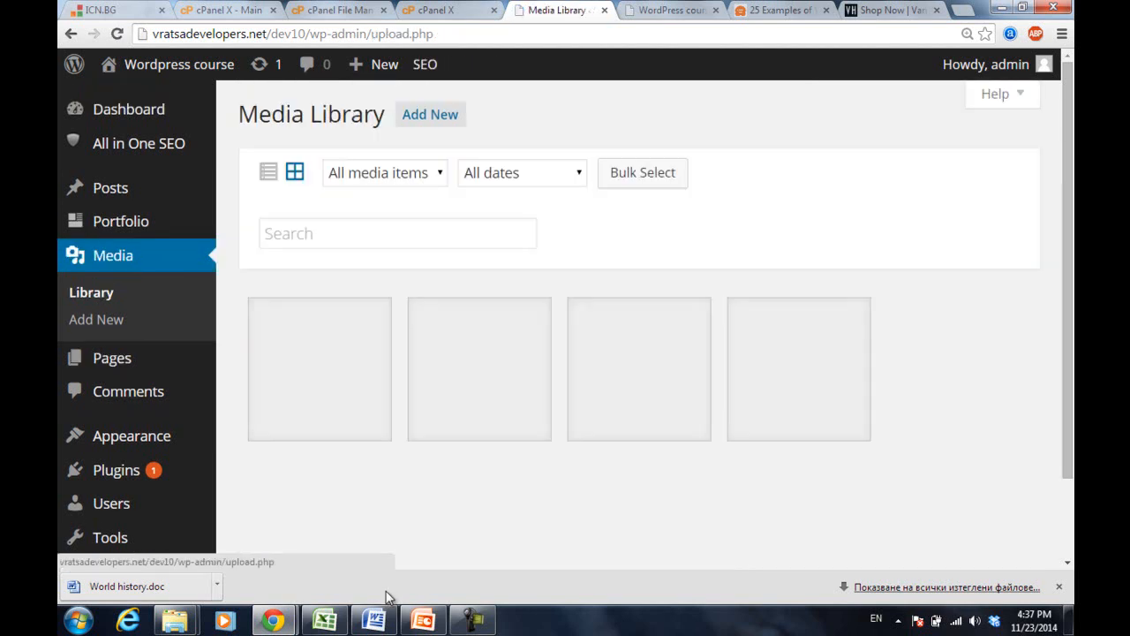
click(427, 623)
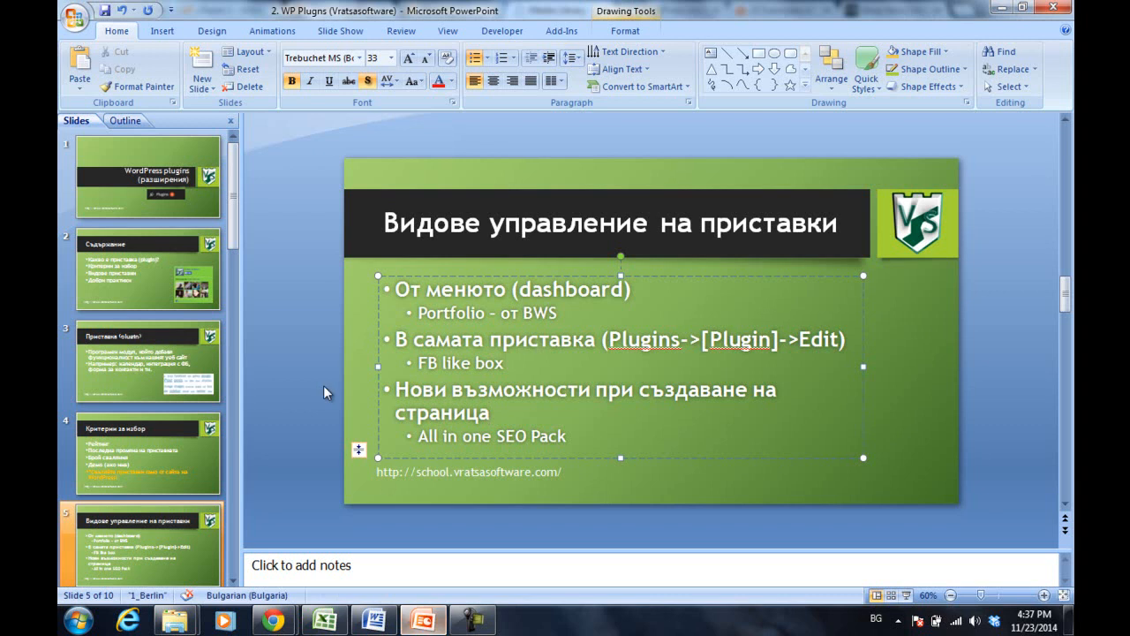
click(166, 524)
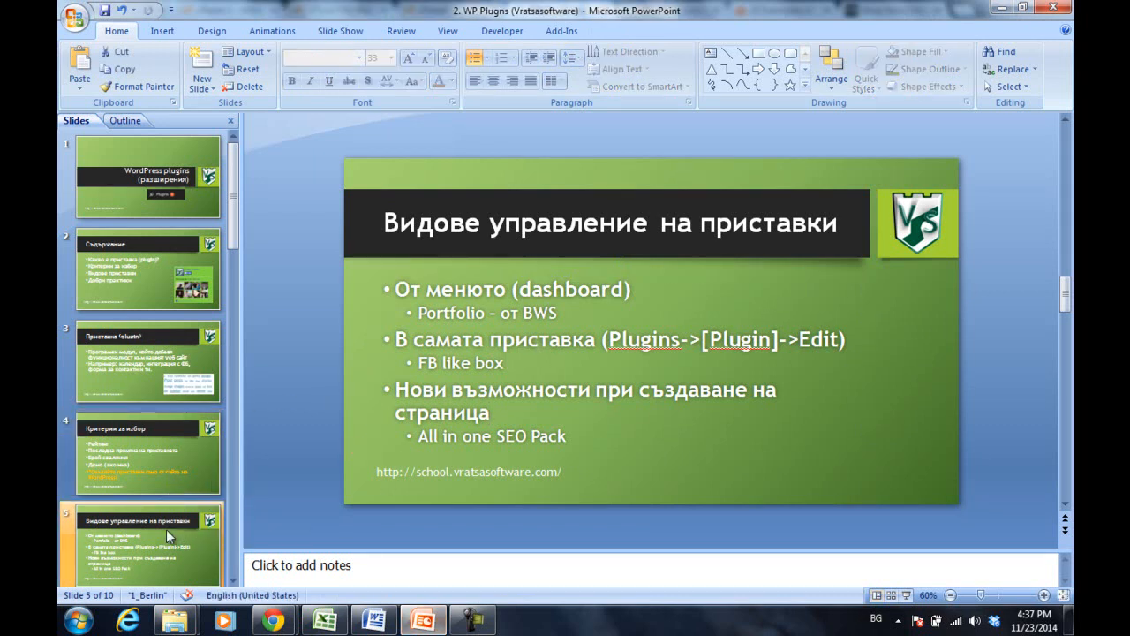
key(Down)
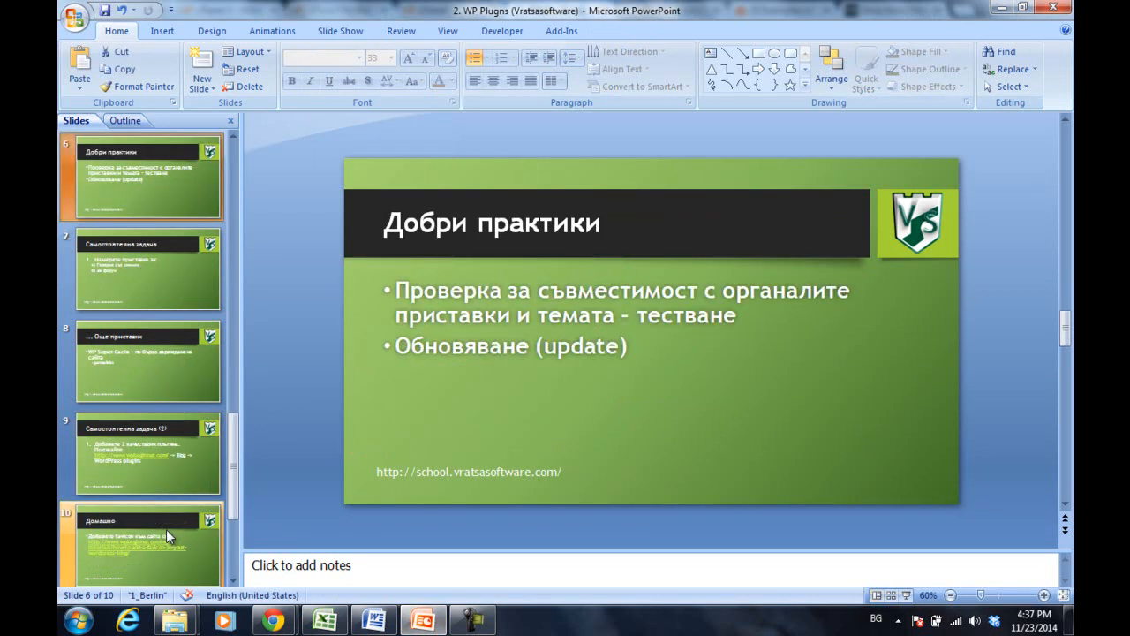
key(Down)
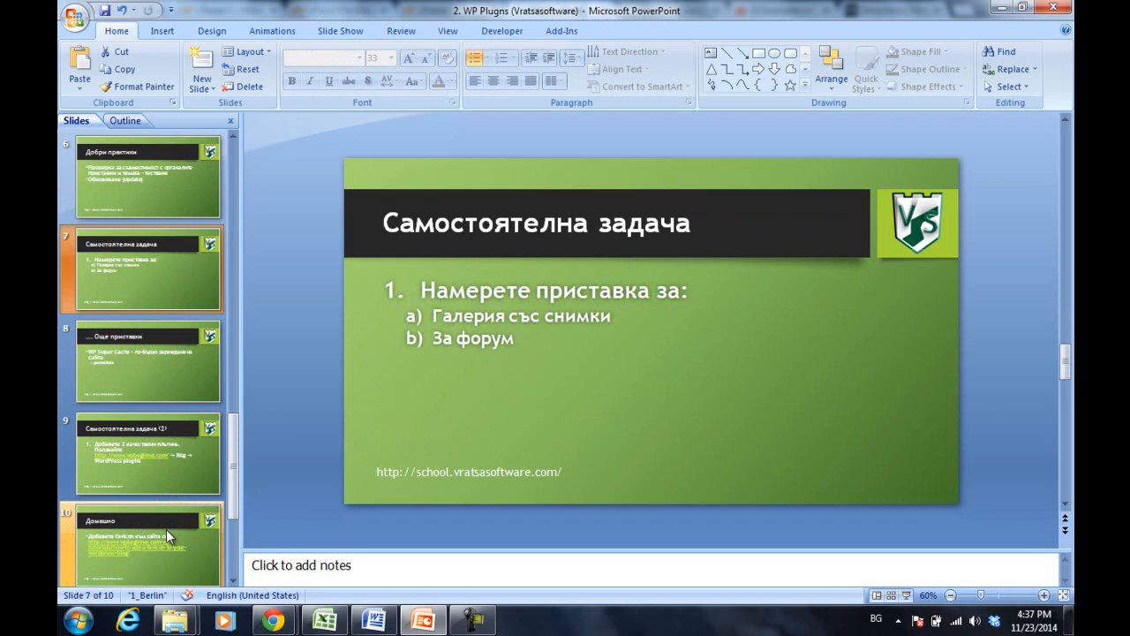
click(468, 622)
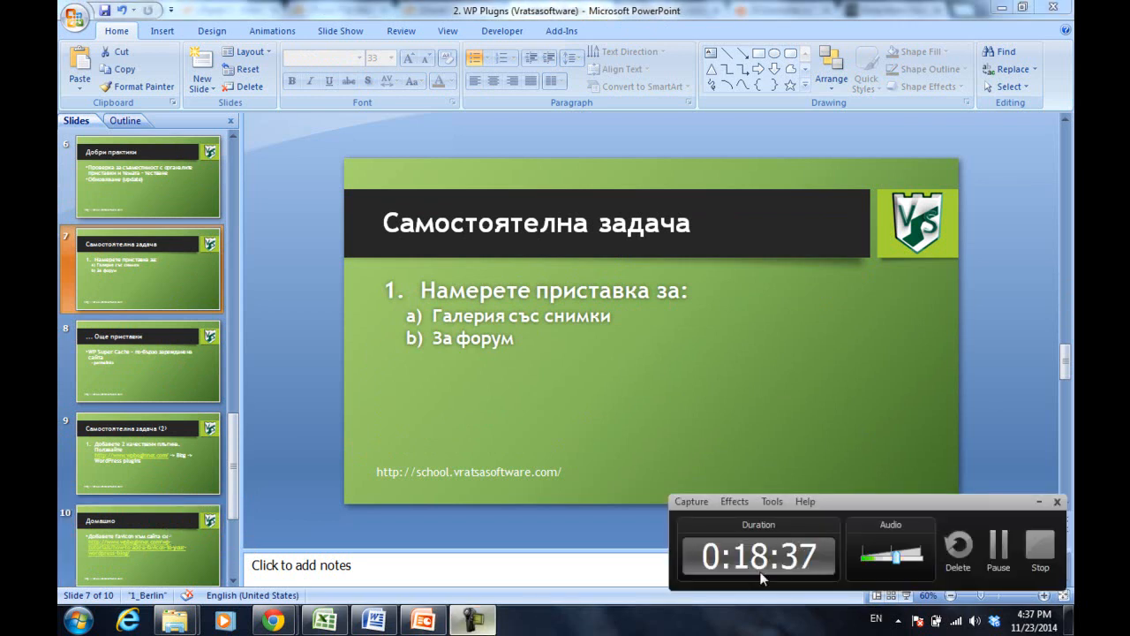
click(998, 541)
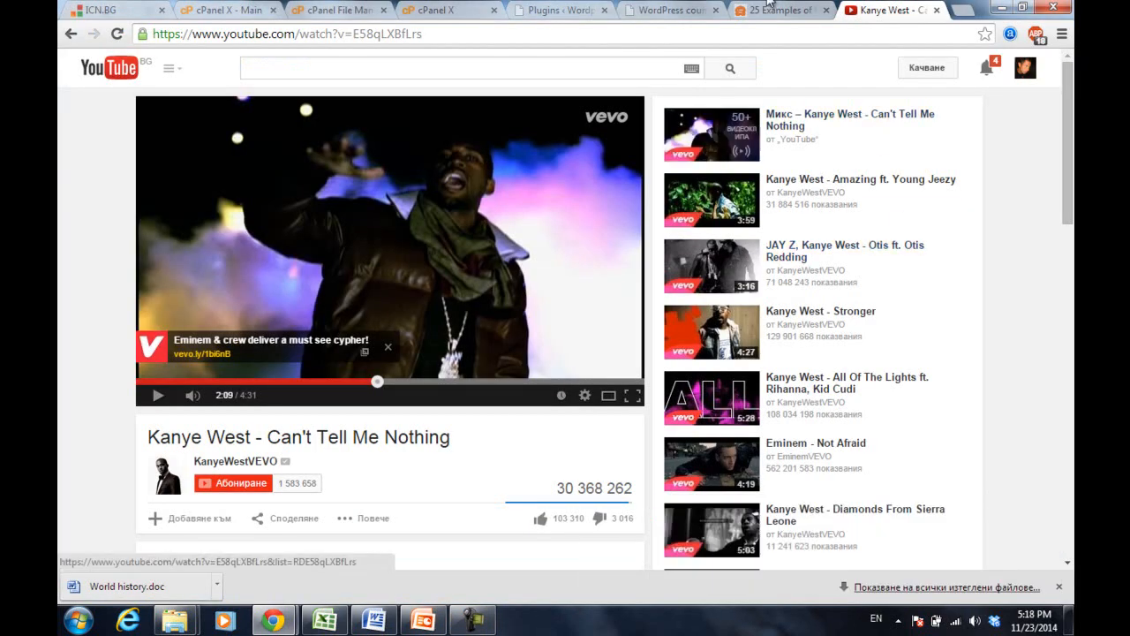
Switch to the browser's WordPress Plugins page and review the list of installed plugins.
click(562, 11)
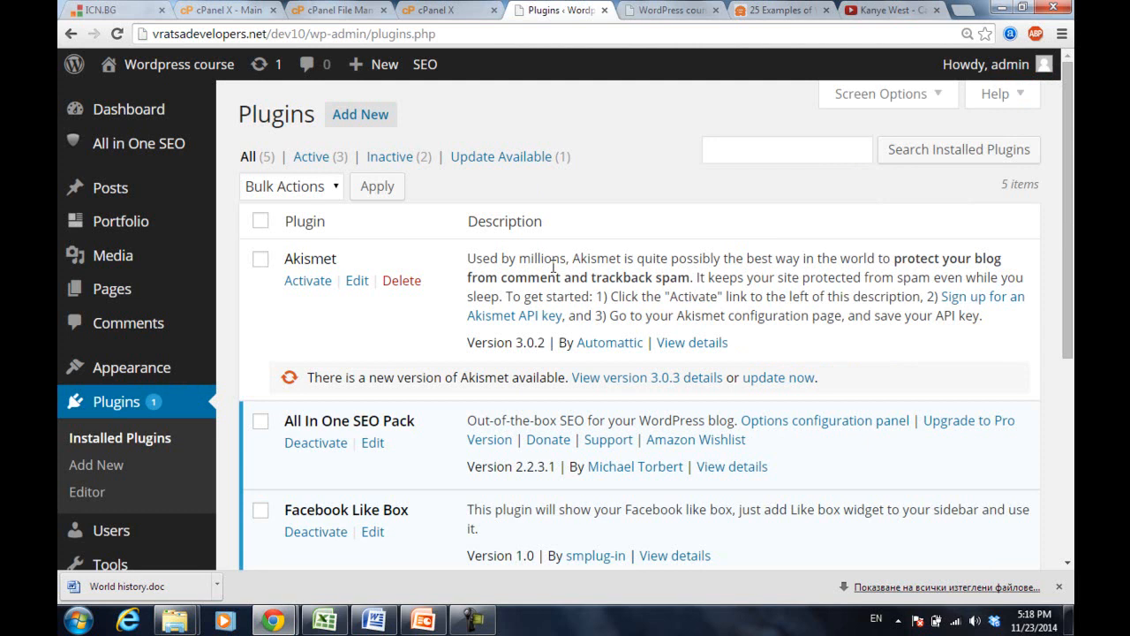
scroll(455, 282, down, 2)
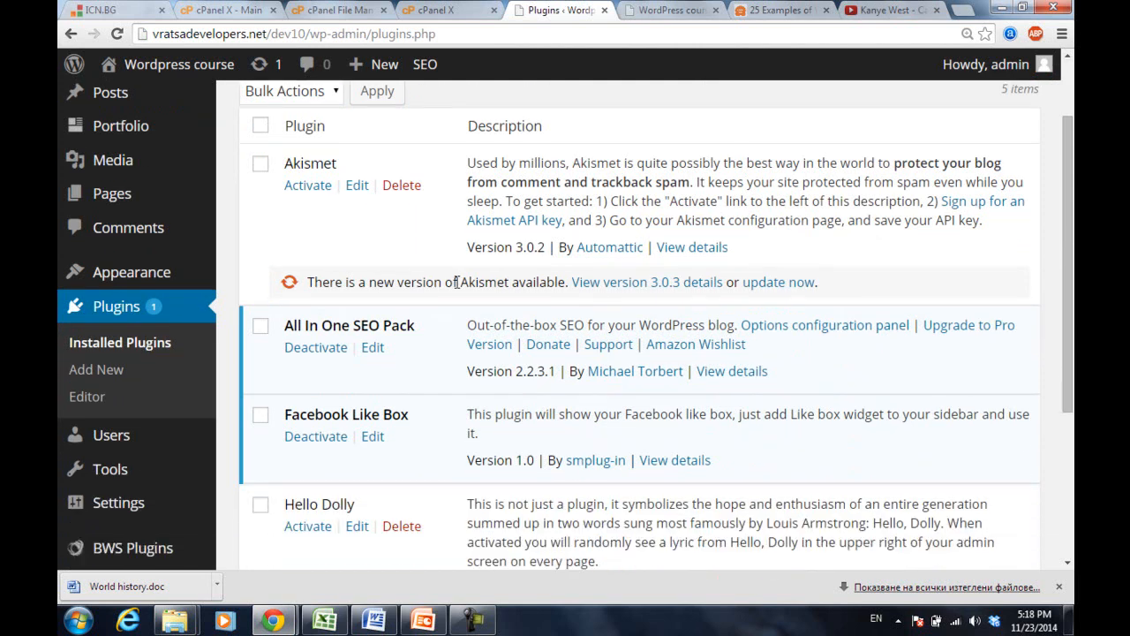
scroll(456, 282, down, 1)
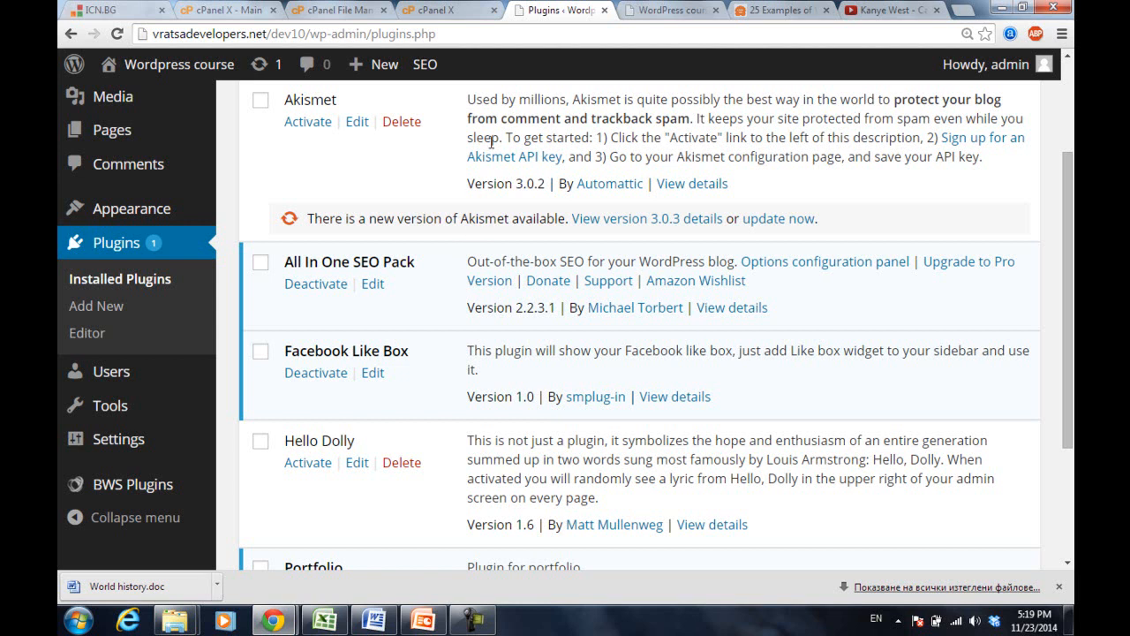
scroll(491, 143, down, 1)
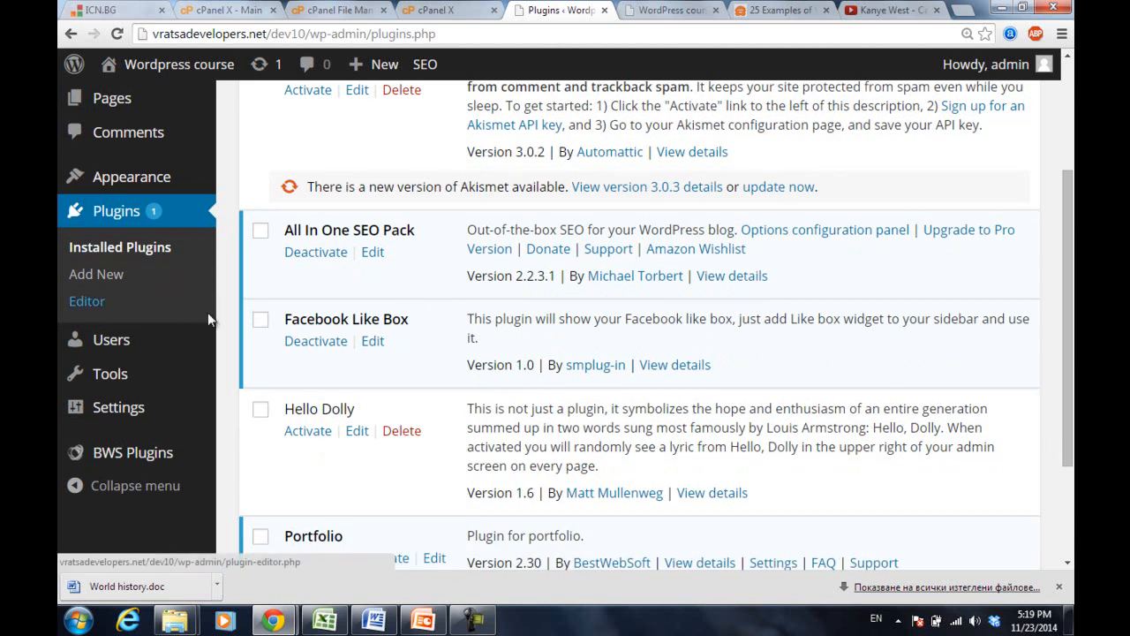
scroll(360, 223, up, 4)
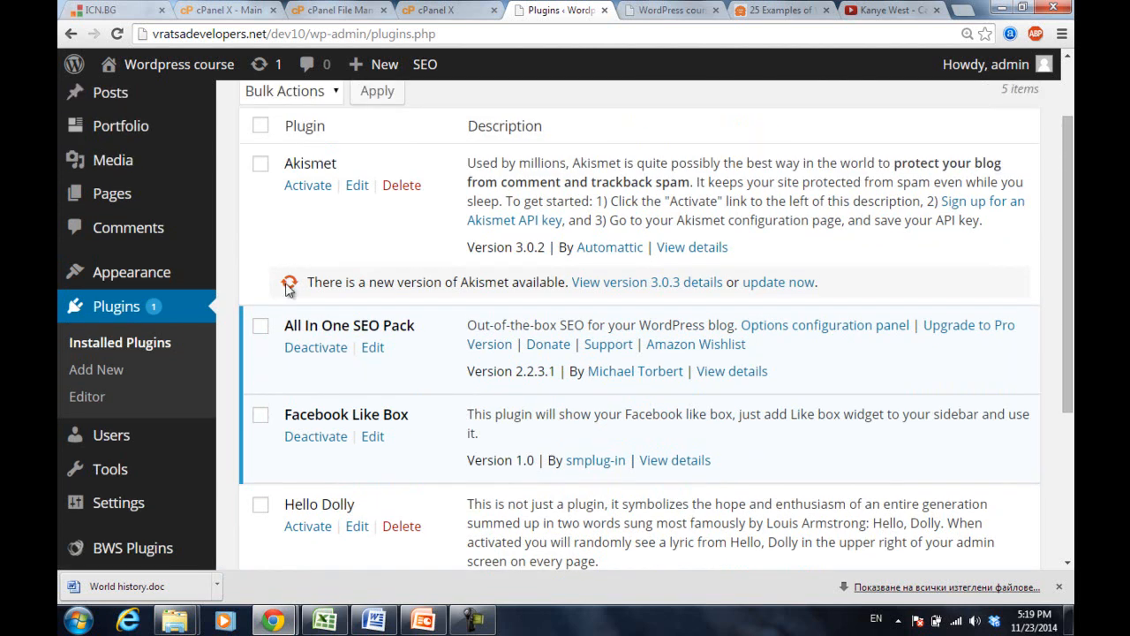
Open the page for adding new plugins and search the plugin directory for "super cache".
scroll(286, 290, up, 1)
click(101, 431)
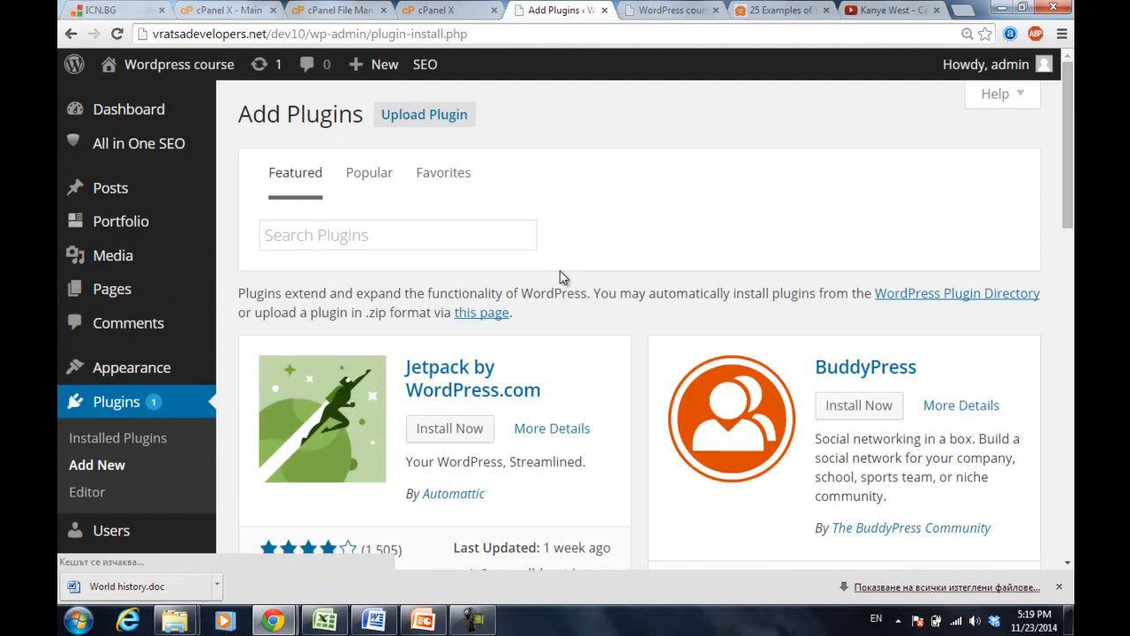
click(450, 242)
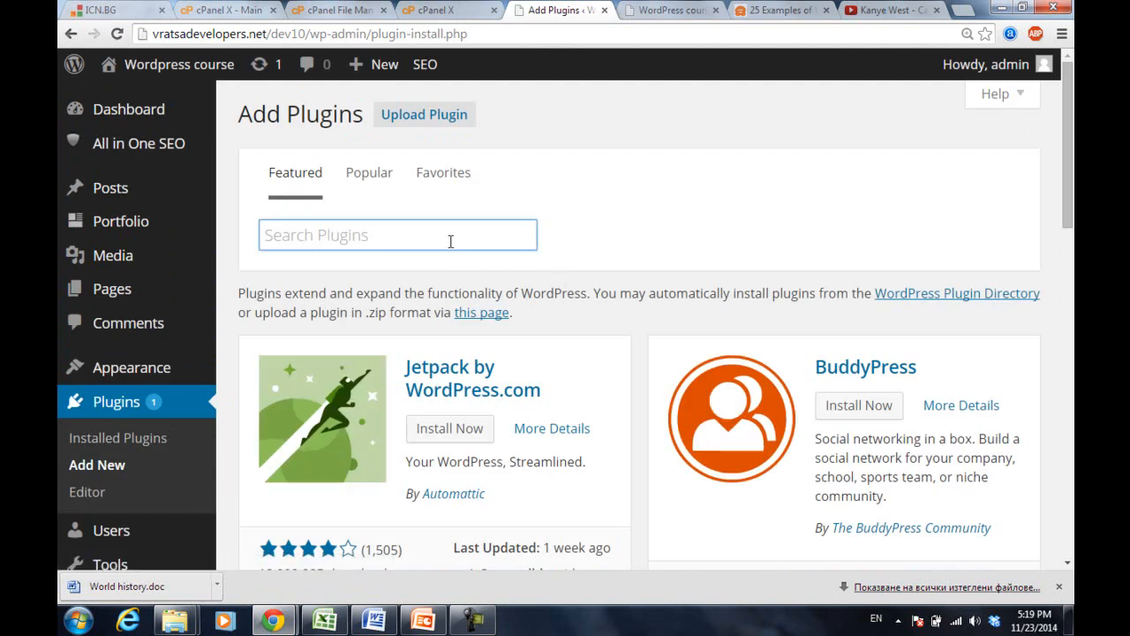
text(super chache)
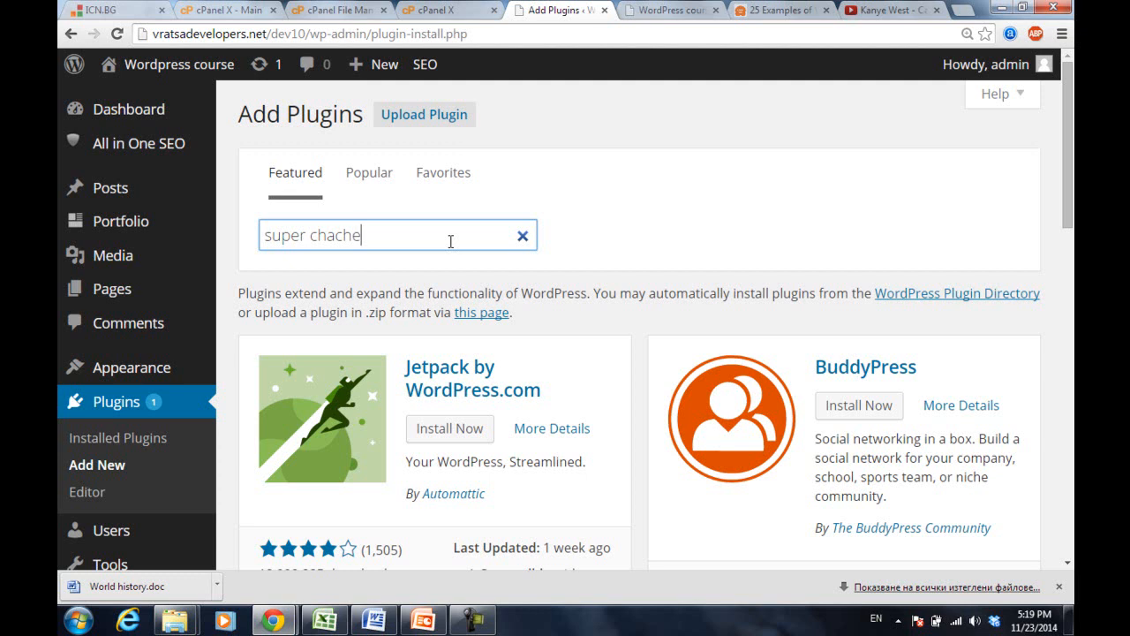
key(Left)
key(Left)
key(Left)
key(Left)
key(BackSpace)
key(Right)
key(Right)
key(Right)
key(Right)
key(Return)
click(396, 241)
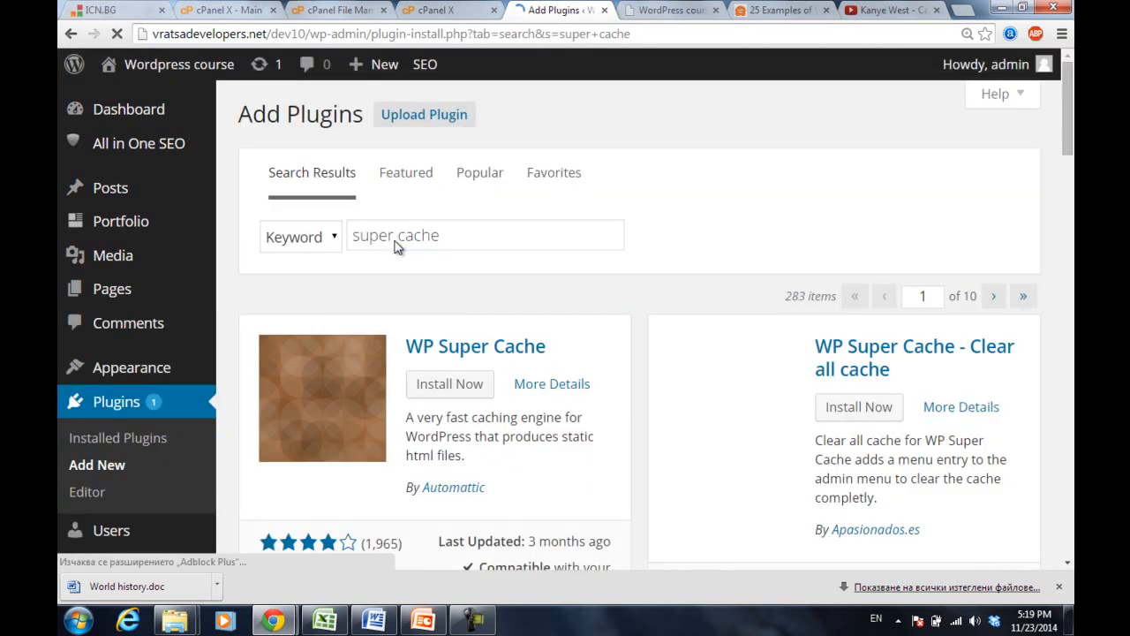
Install the WP Super Cache plugin from the search results, confirm the installation and activate it.
scroll(396, 246, down, 1)
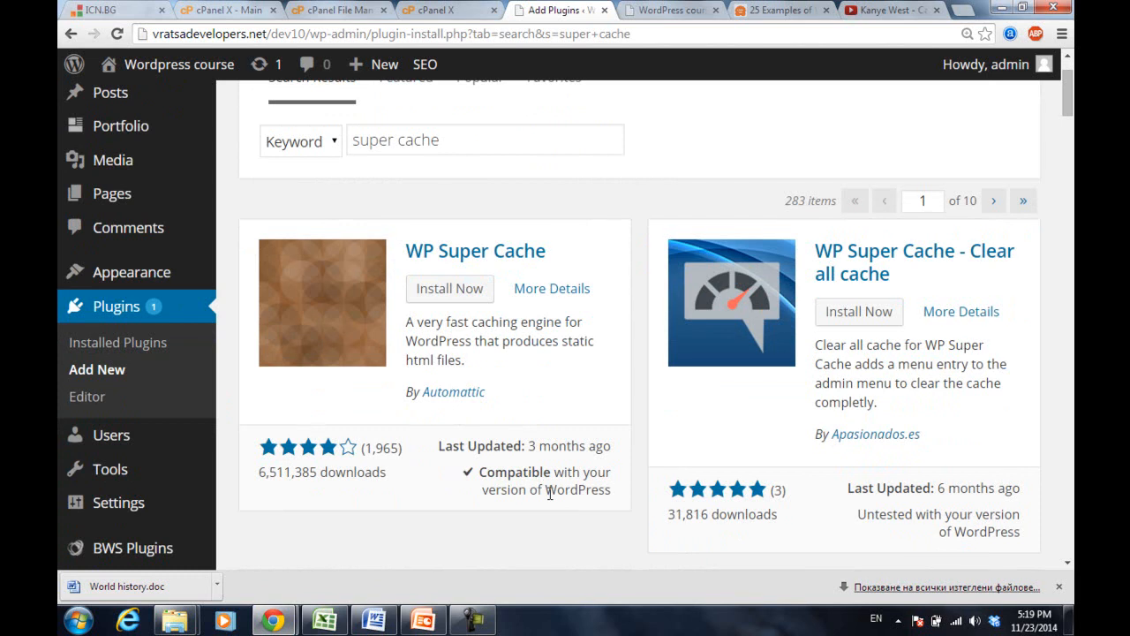
click(446, 298)
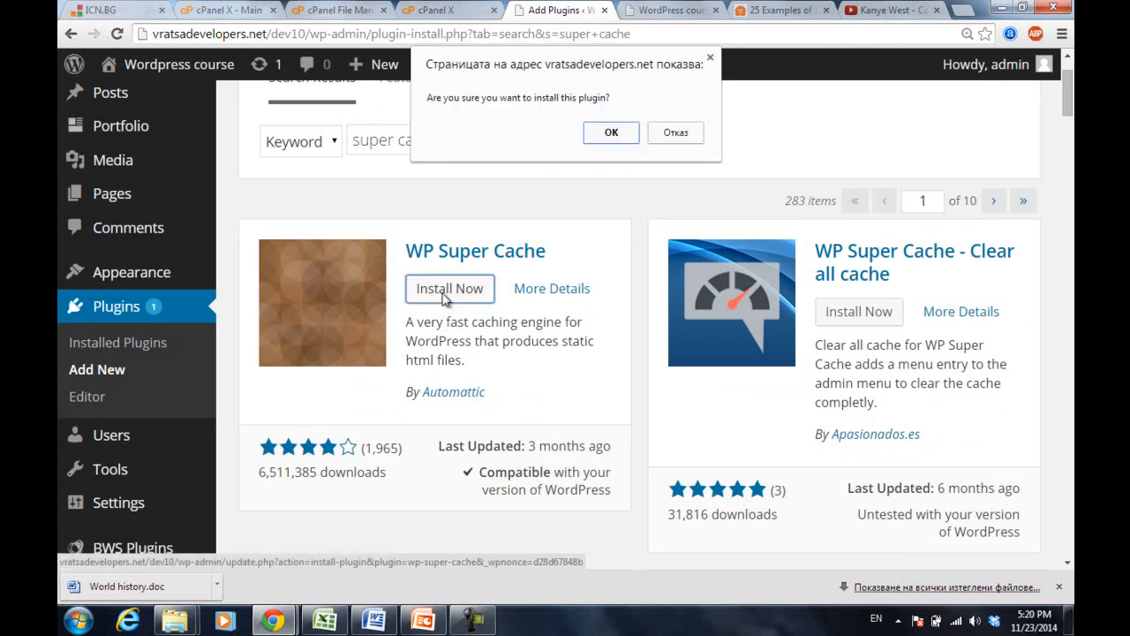
click(611, 138)
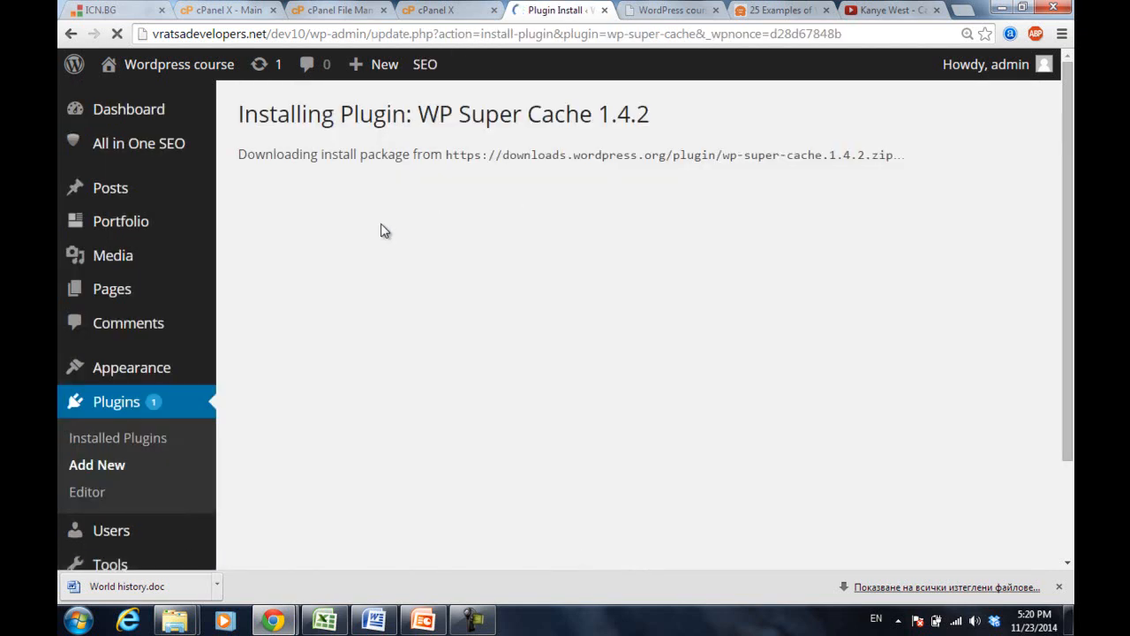
click(277, 292)
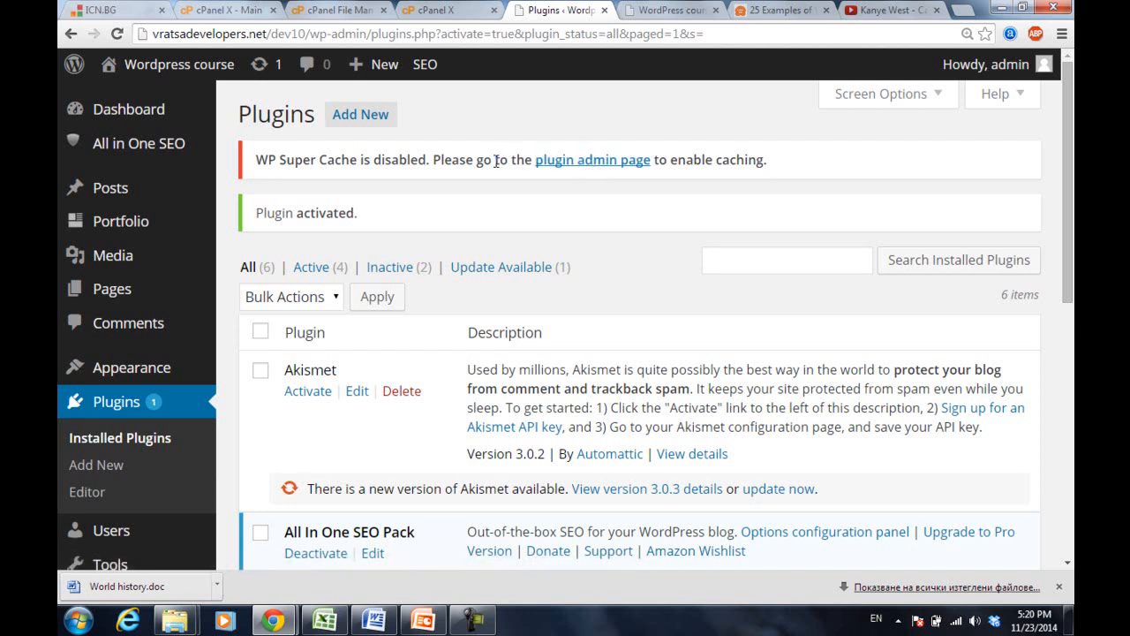
Review the installed plugins list and open the WP Super Cache admin page for enabling caching.
scroll(497, 163, down, 3)
mouse_move(113, 468)
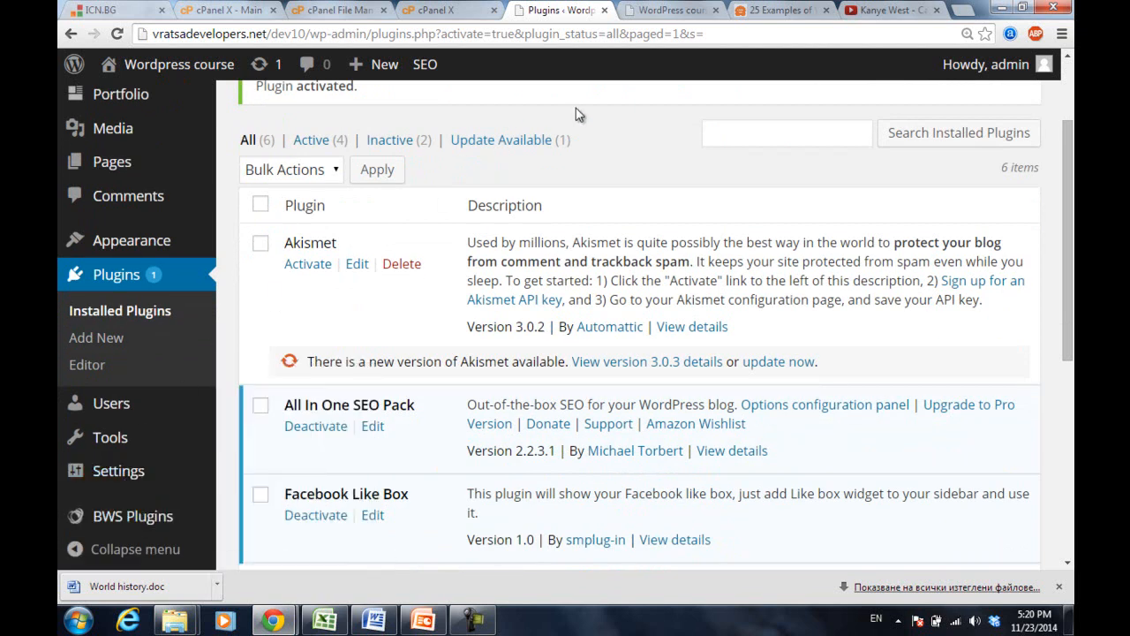
scroll(576, 114, up, 3)
click(588, 161)
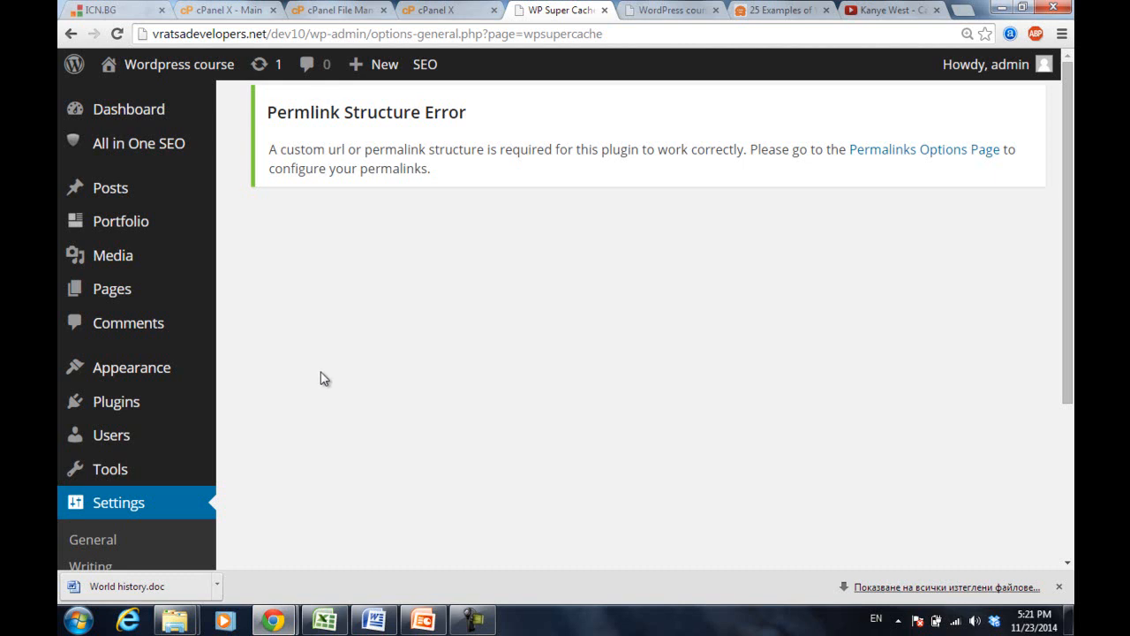
Open the Permalink settings and select the "Post name" structure.
scroll(320, 378, down, 1)
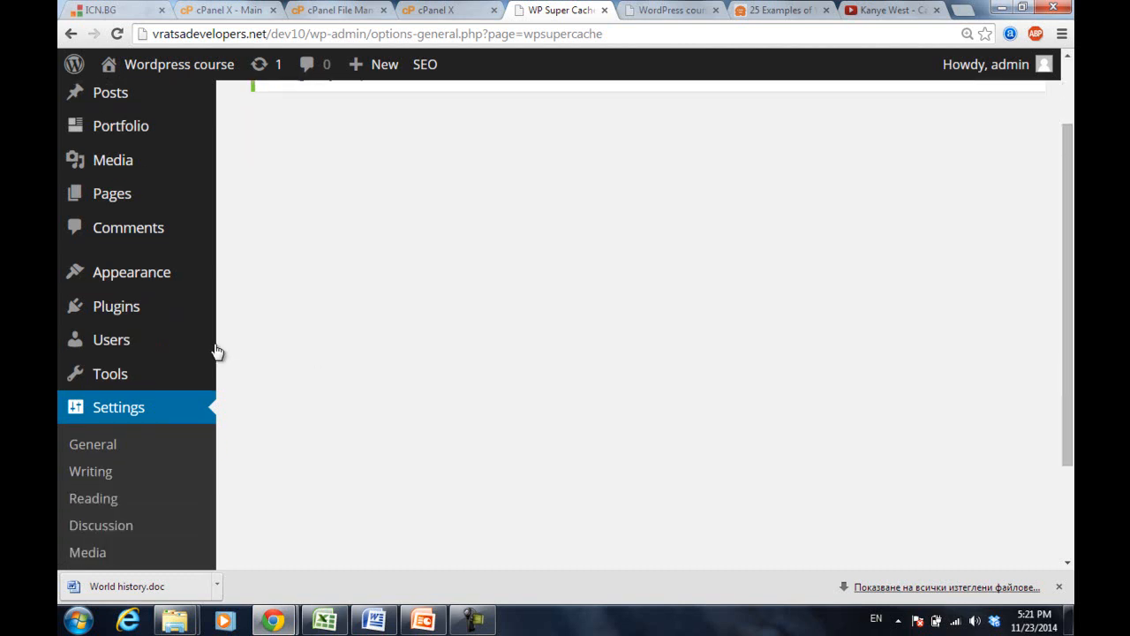
mouse_move(144, 285)
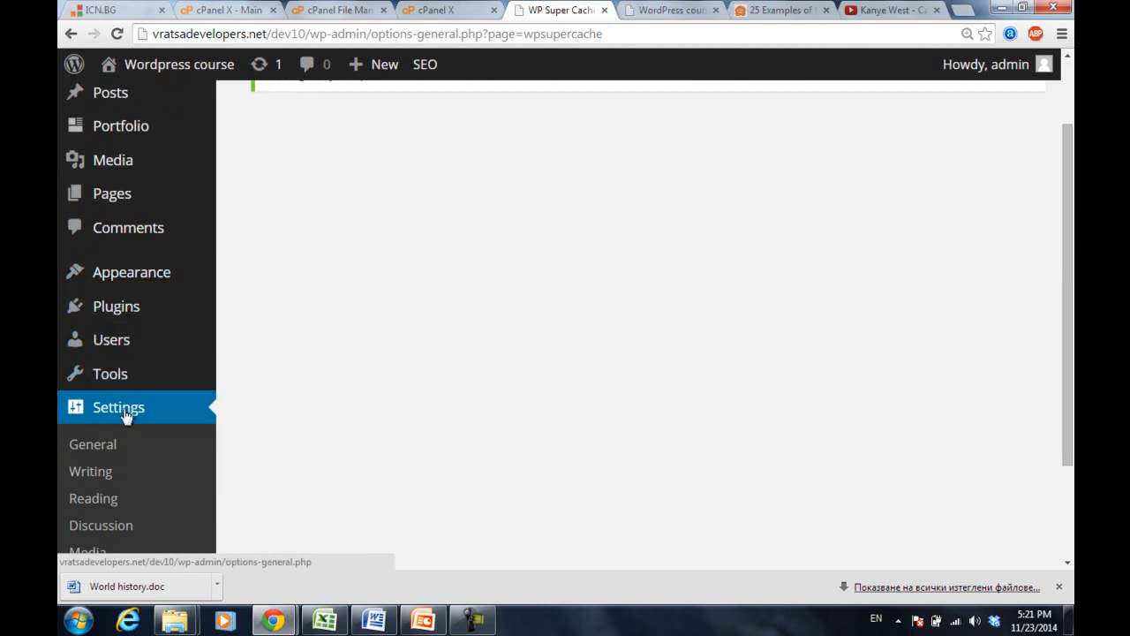
scroll(130, 454, down, 1)
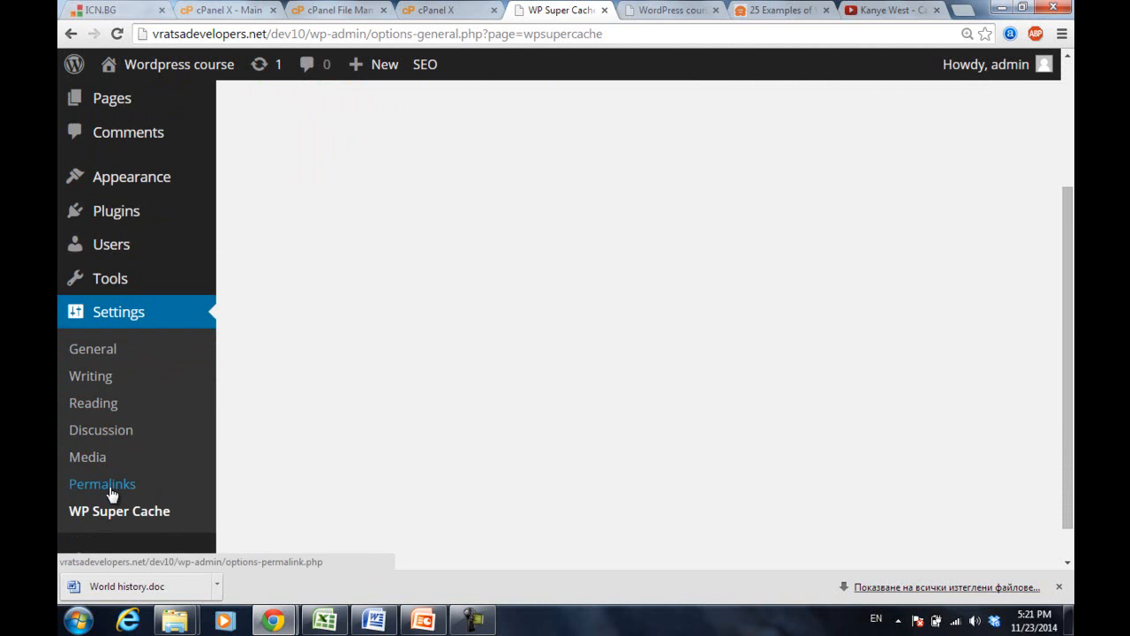
click(111, 488)
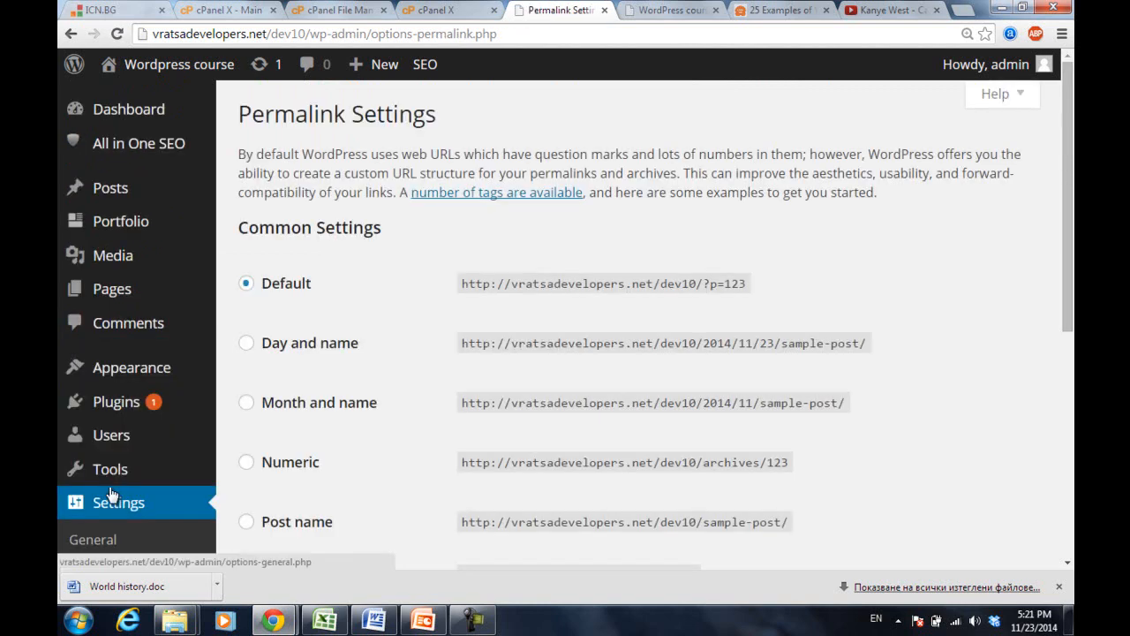
scroll(487, 246, down, 1)
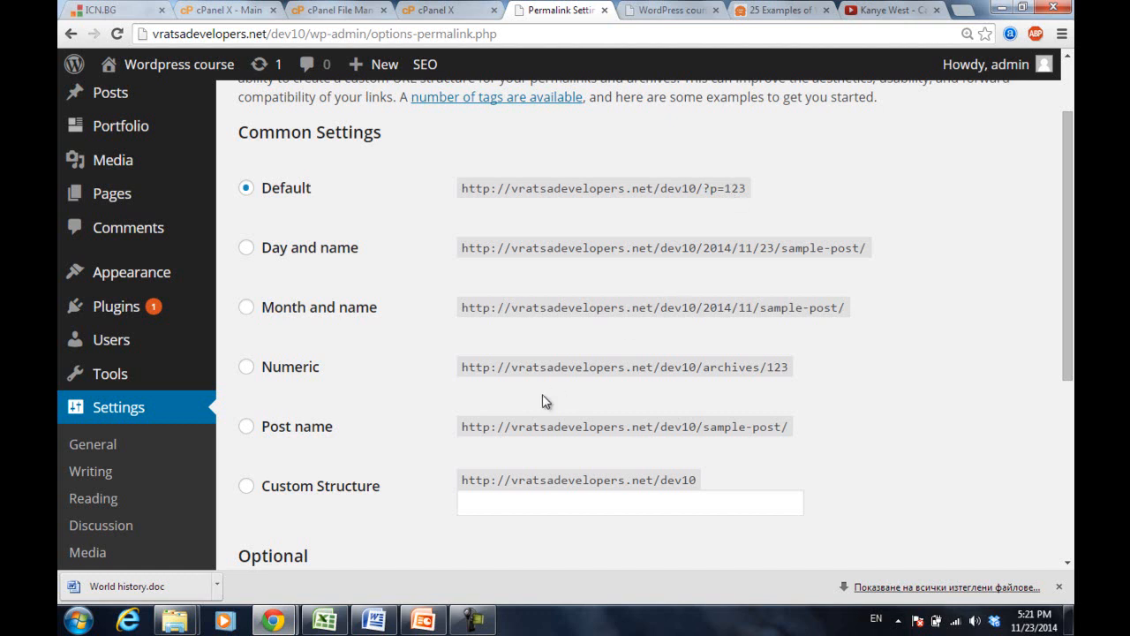
click(298, 431)
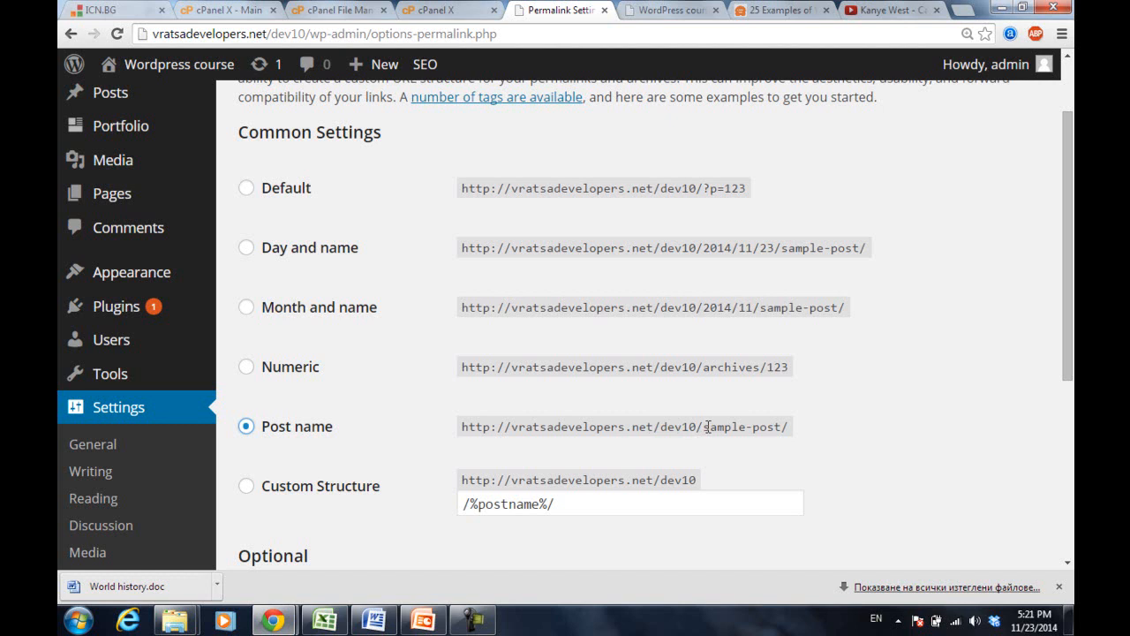
Reload the site's home page in its own browser tab and open the Lesson 1 page from the Part I menu.
click(678, 9)
click(352, 32)
click(360, 33)
key(Return)
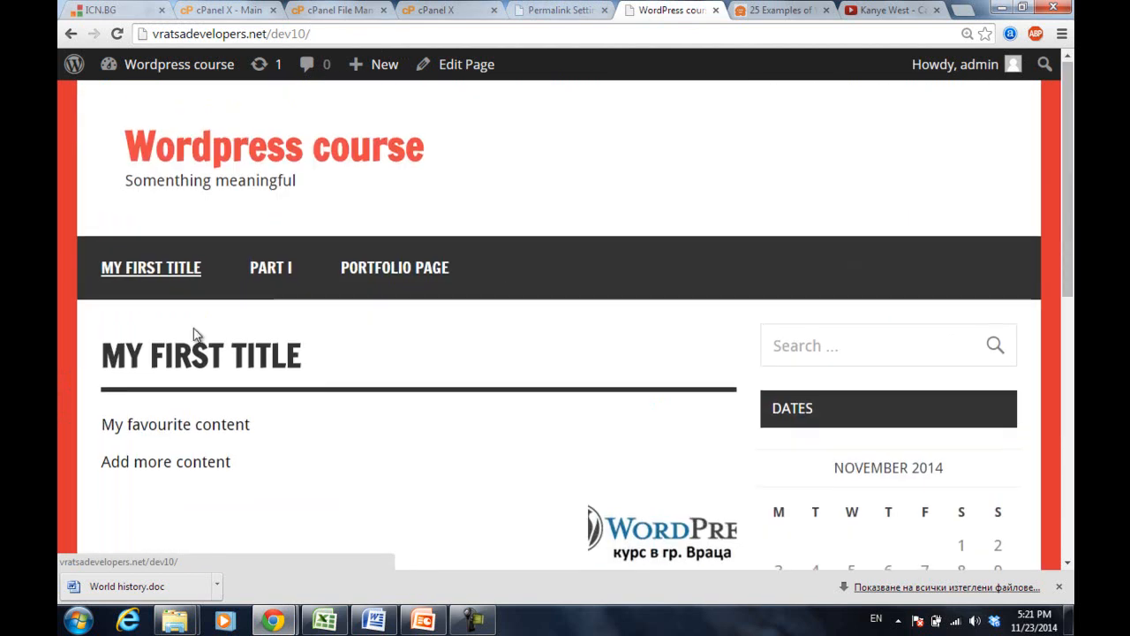
mouse_move(267, 284)
click(272, 320)
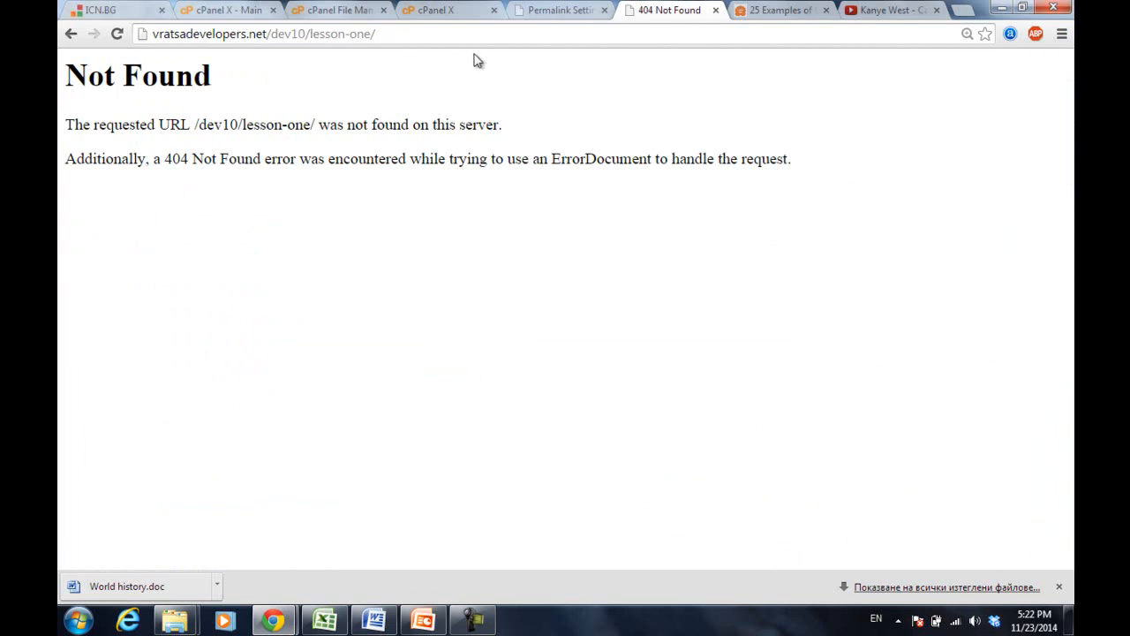
Return to the Permalink settings and save the "Post name" structure.
click(561, 10)
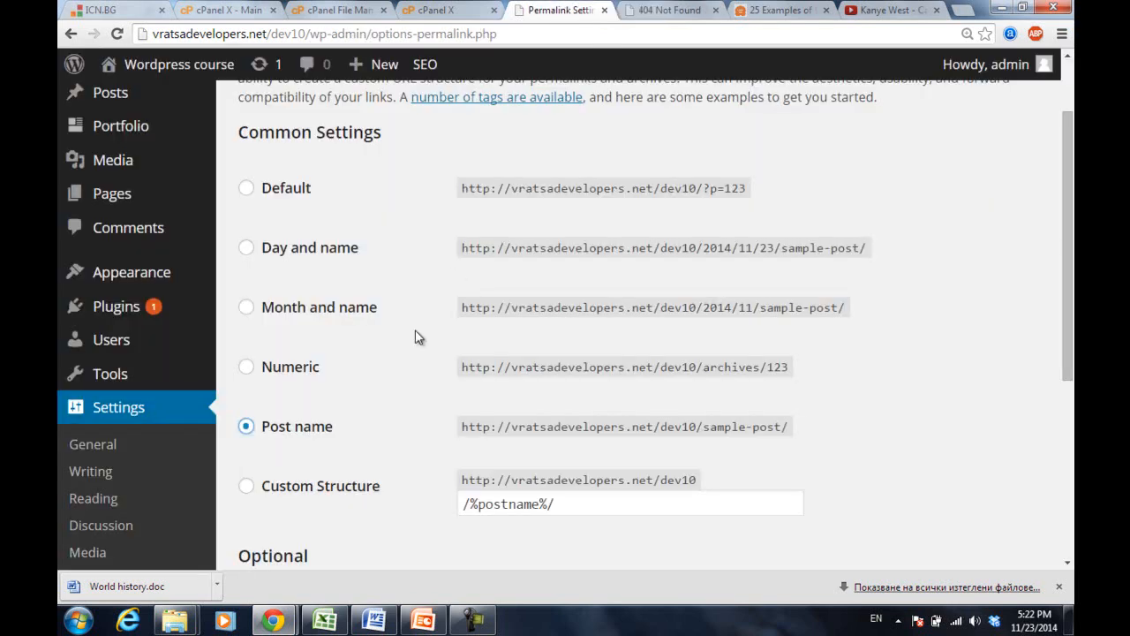
drag(1068, 229, 1064, 393)
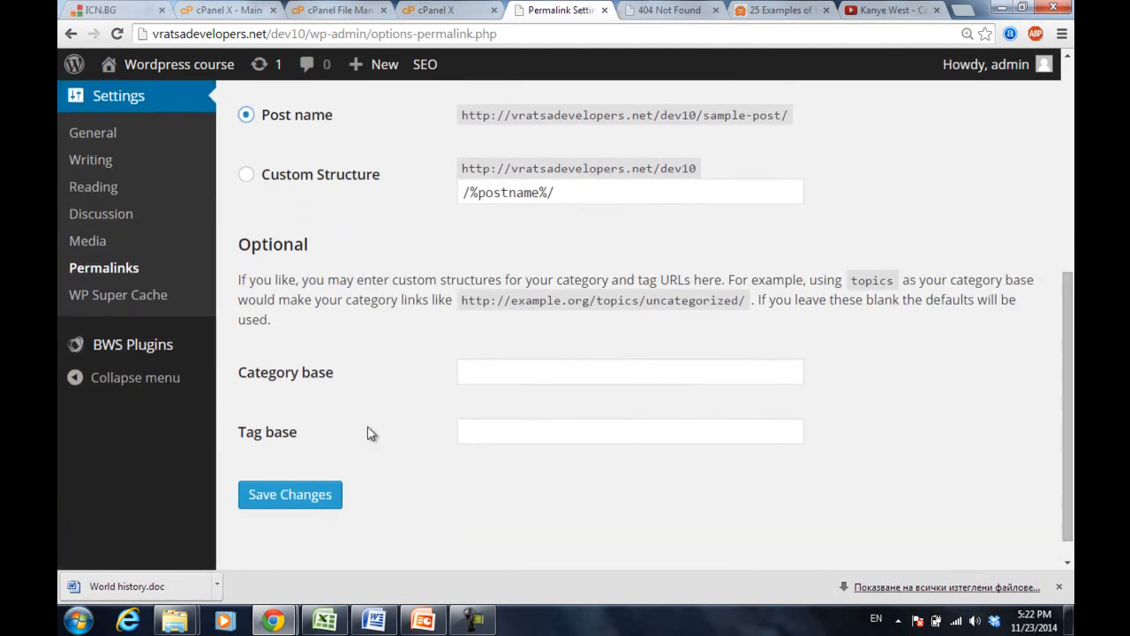
click(311, 507)
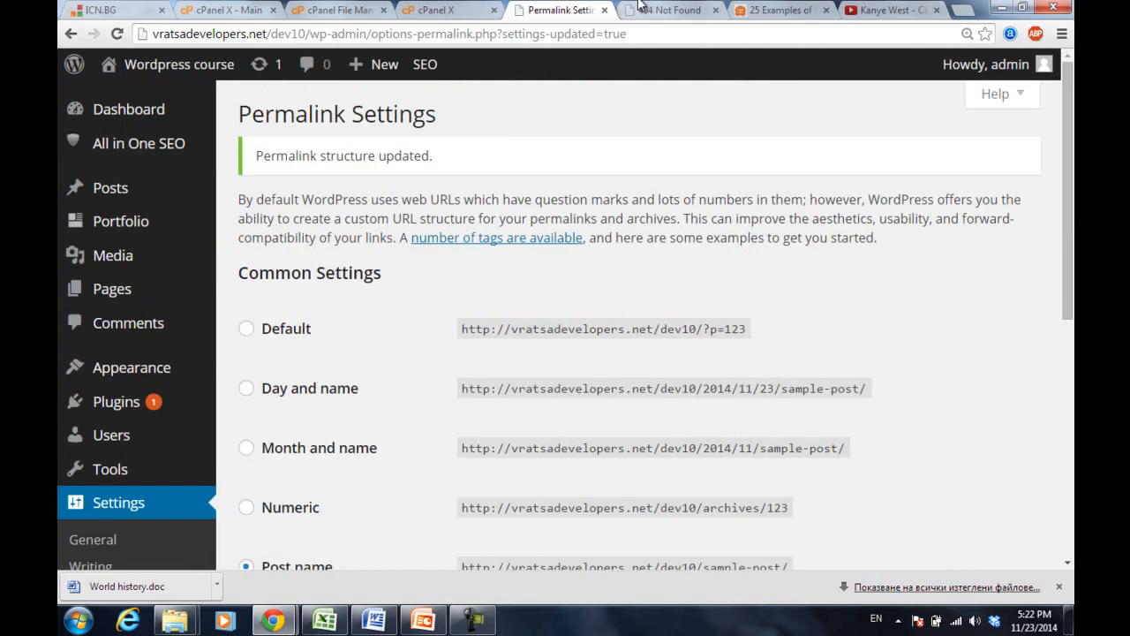
Open the Lesson 1 page for editing from the list of pages and highlight the slug in its permalink.
mouse_move(119, 225)
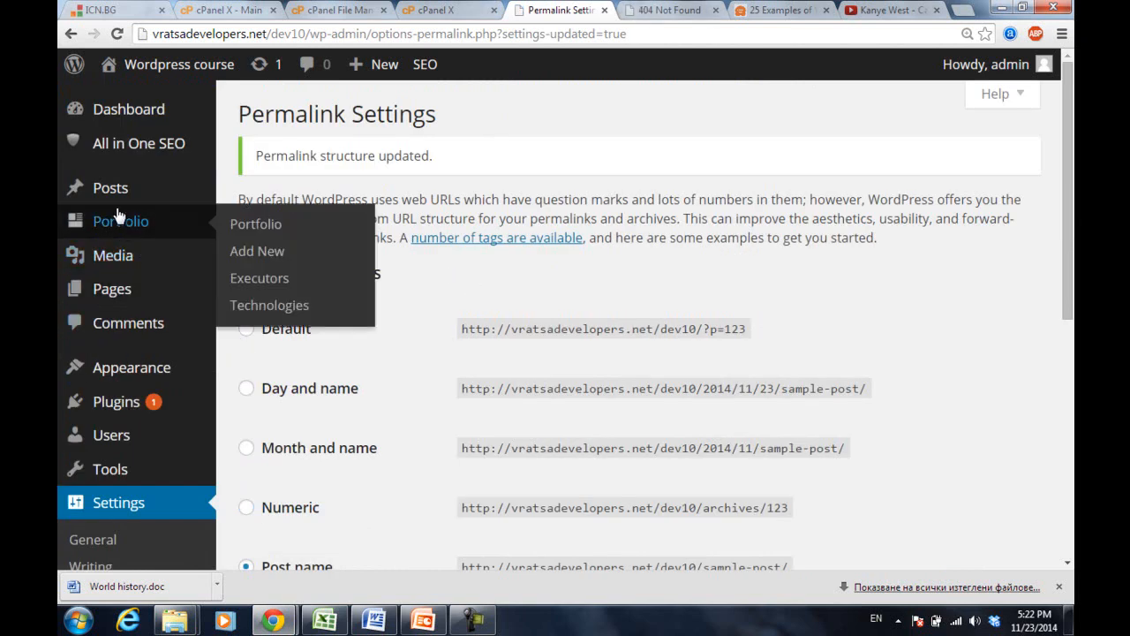
click(113, 297)
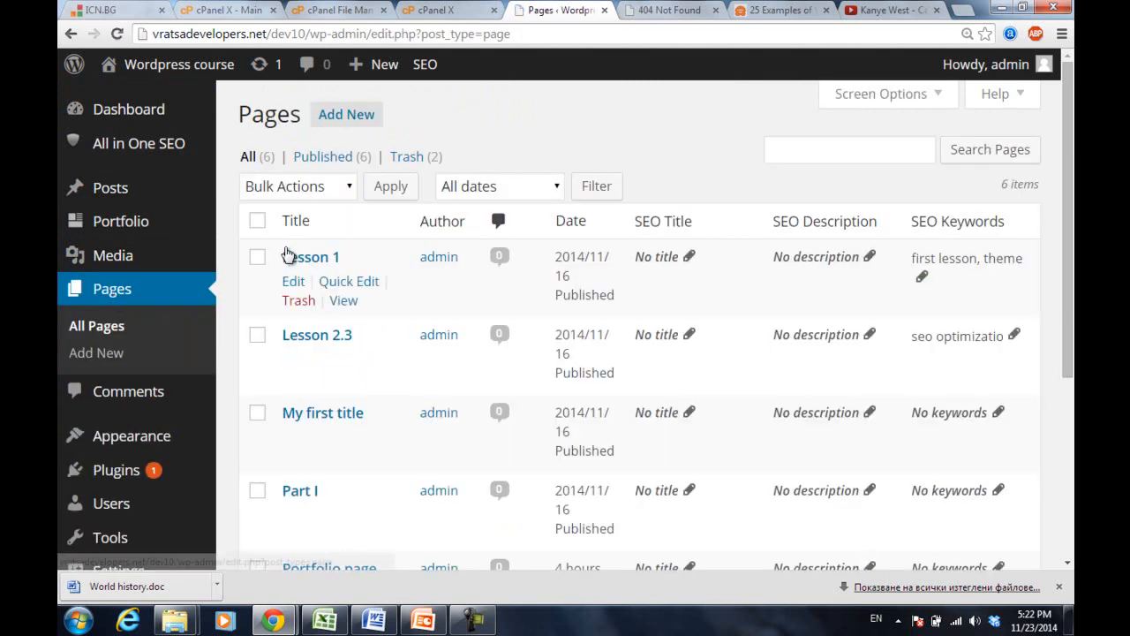
click(300, 257)
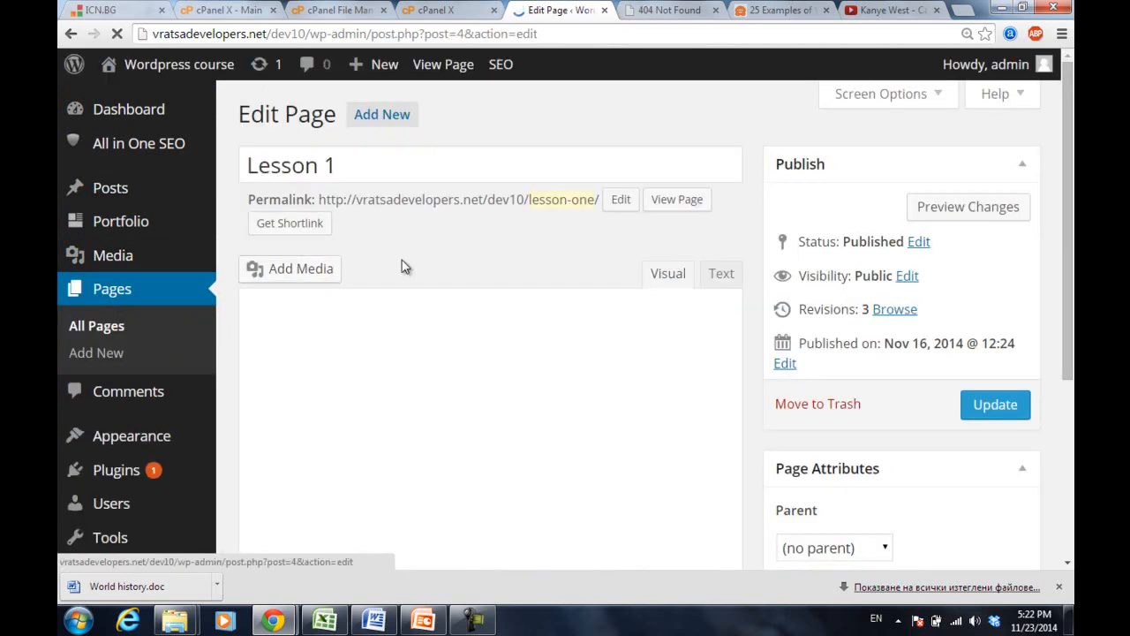
drag(530, 199, 600, 198)
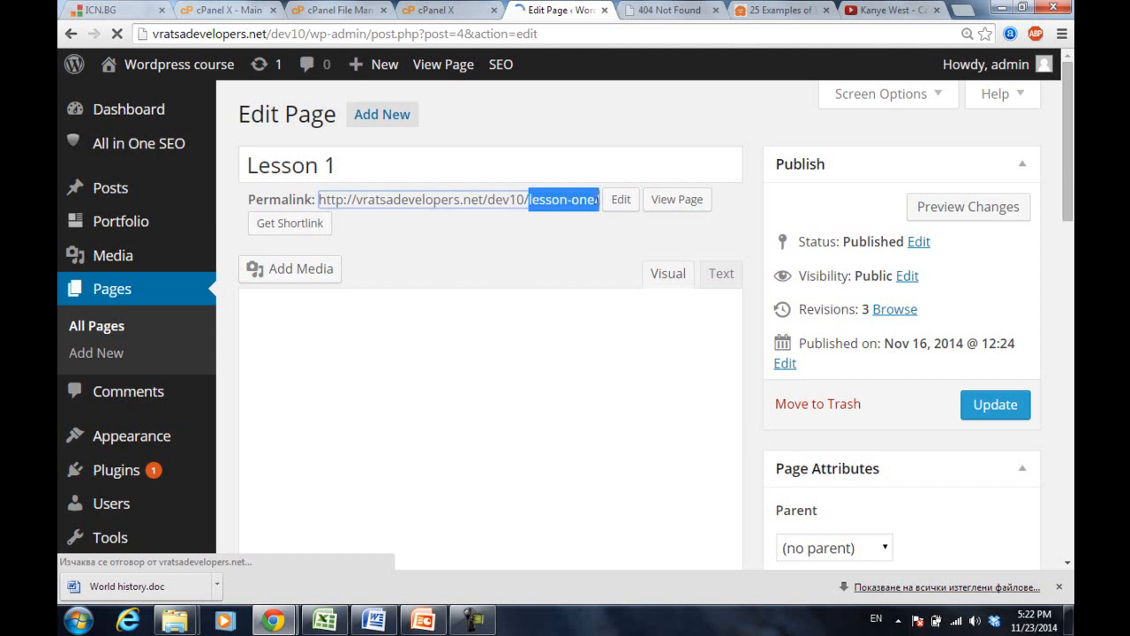
Try "lesson-edino" as the Lesson 1 permalink slug, restore it to "lesson-one" and update the page.
click(590, 201)
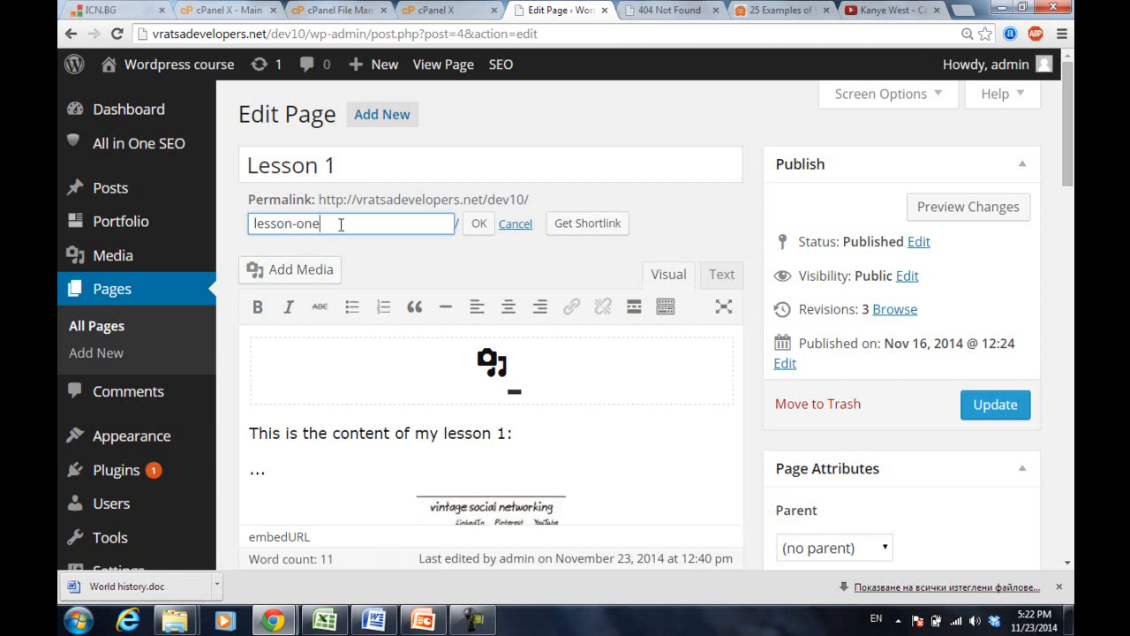
key(BackSpace)
key(BackSpace)
key(BackSpace)
key(BackSpace)
text(-edino)
key(BackSpace)
key(BackSpace)
key(BackSpace)
key(BackSpace)
key(BackSpace)
text(one)
click(488, 224)
click(999, 413)
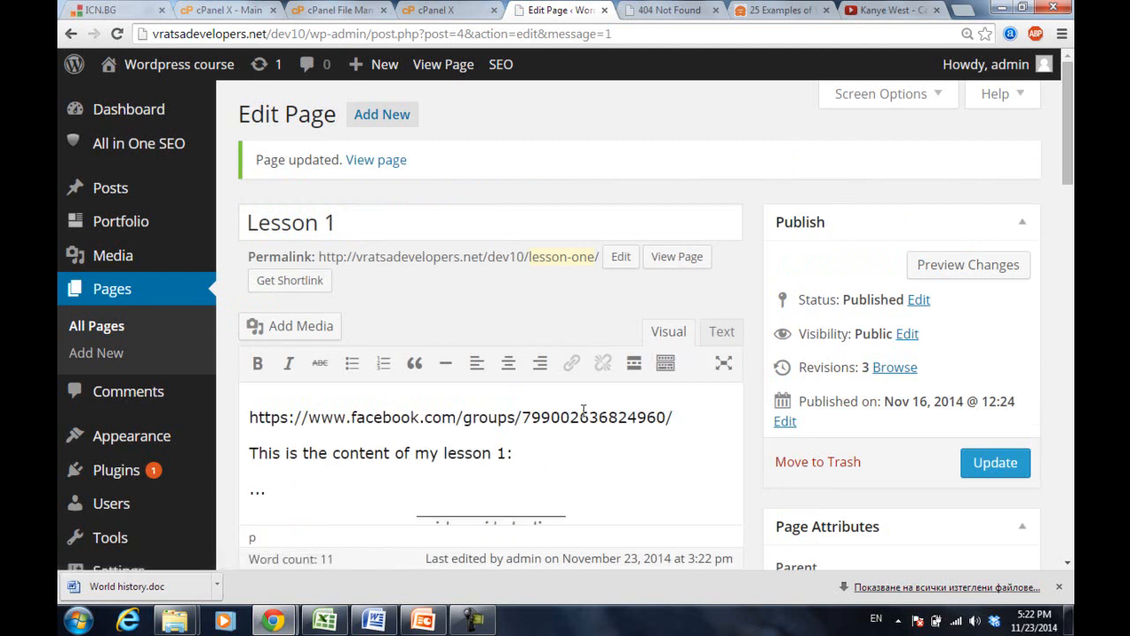
Leave the Lesson 1 editor for the list of pages and reload the lesson-one address in the site's tab.
drag(561, 417, 429, 418)
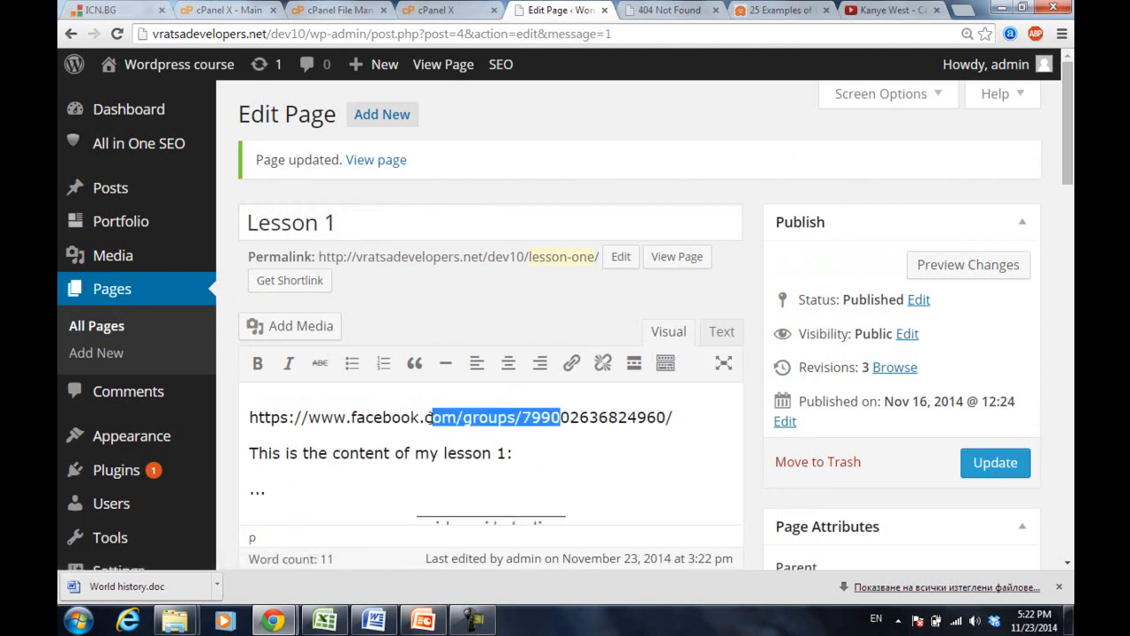
click(702, 432)
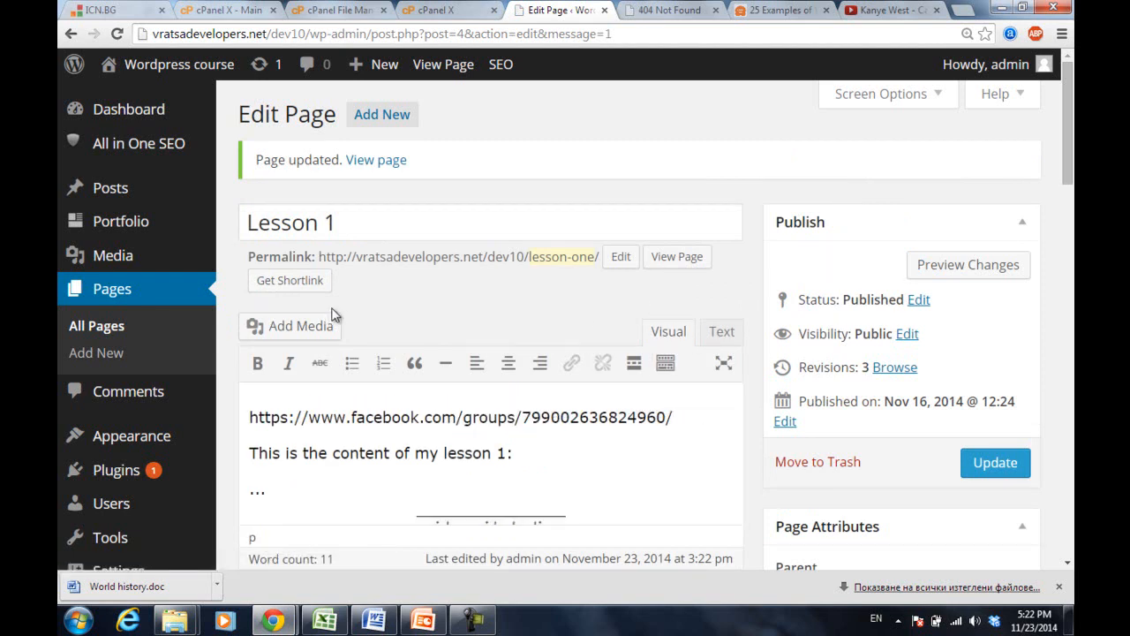
click(120, 294)
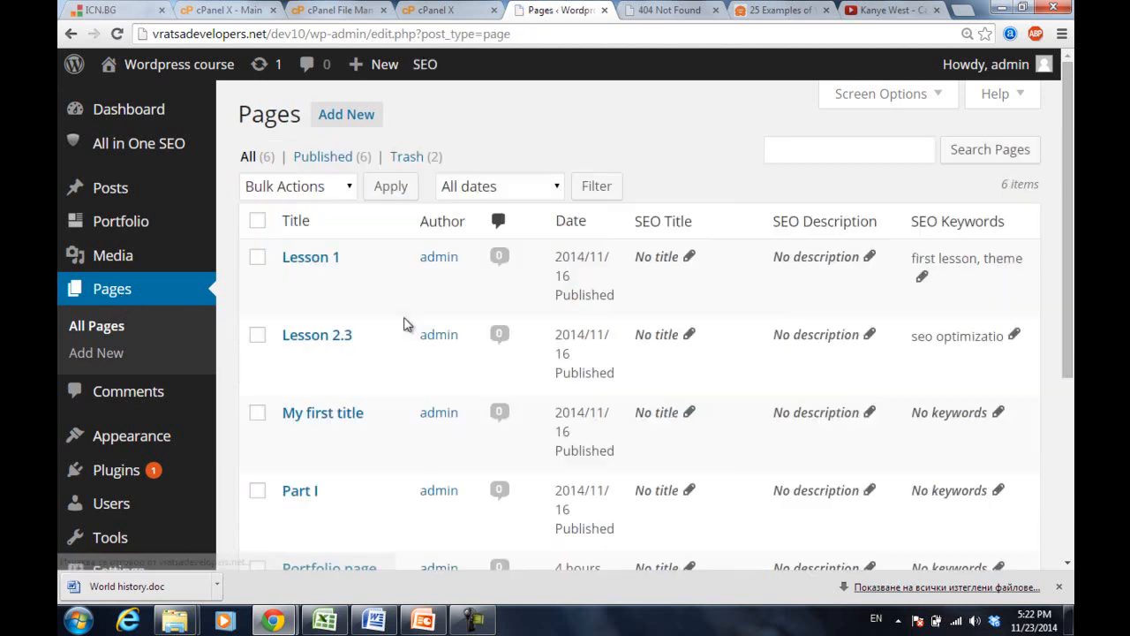
click(690, 9)
click(406, 32)
key(Return)
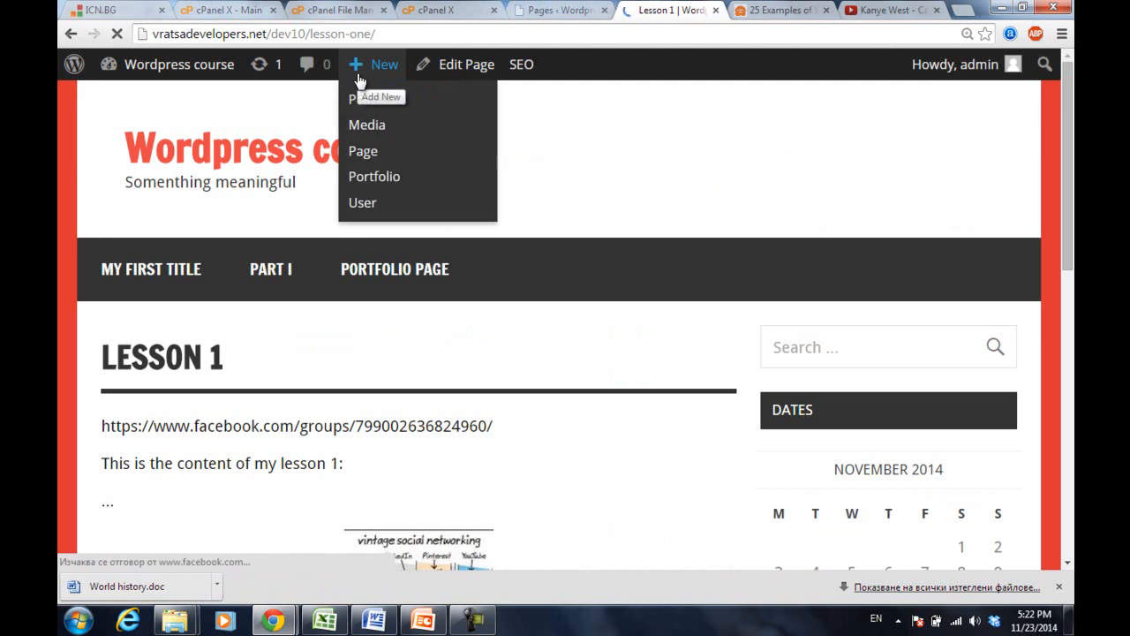
Open the site's Portfolio page, examine the slug in its address and return to the admin list of pages.
click(375, 272)
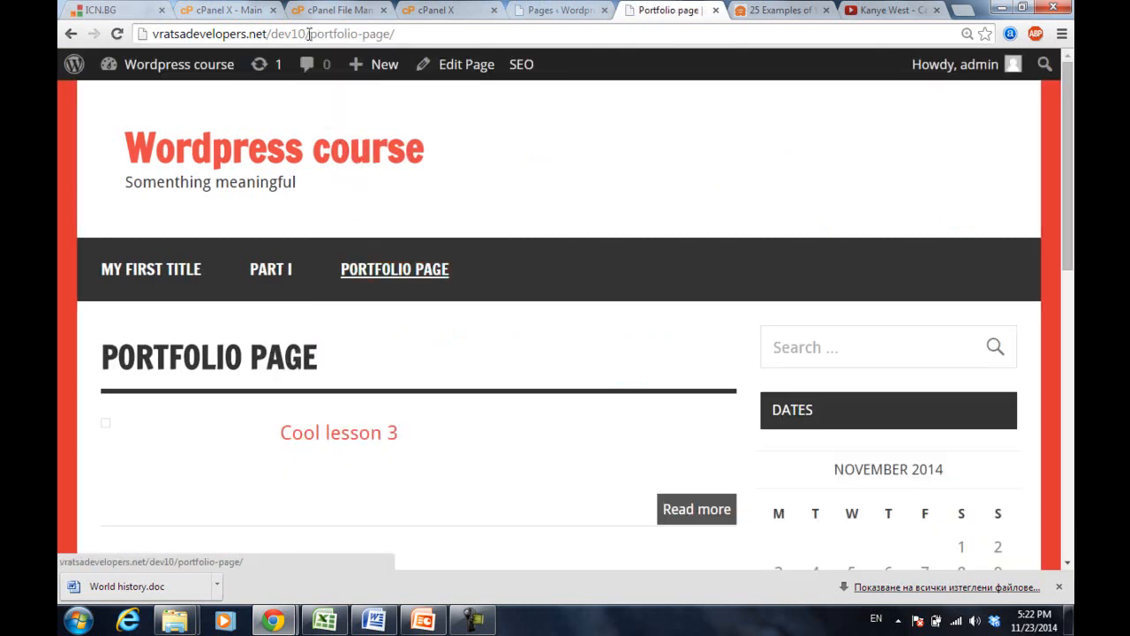
drag(311, 33, 403, 36)
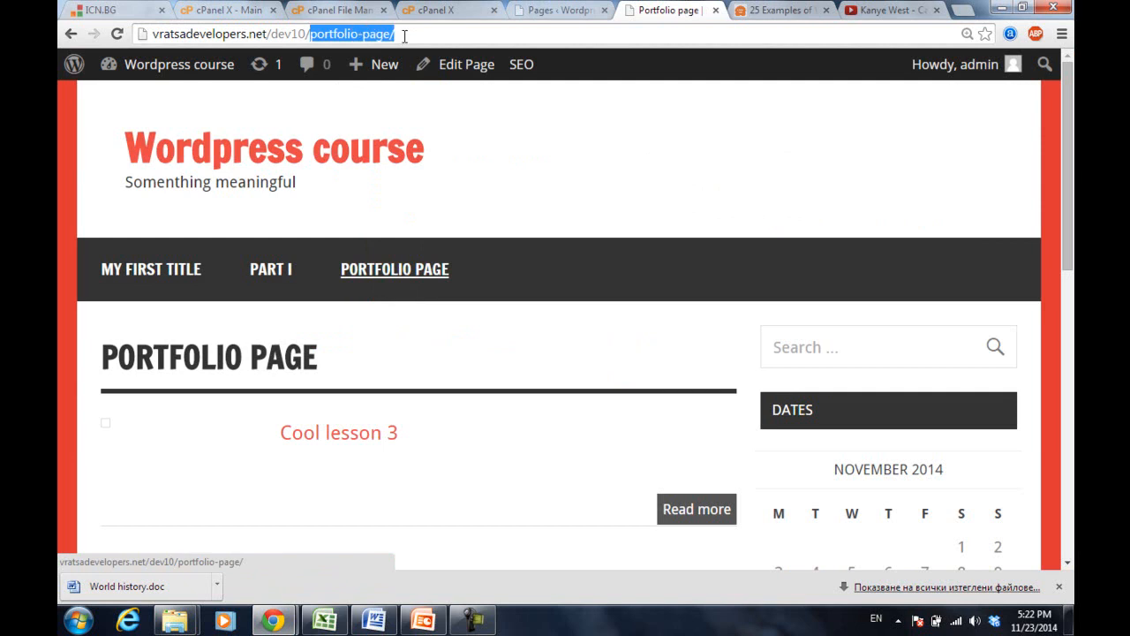
click(413, 34)
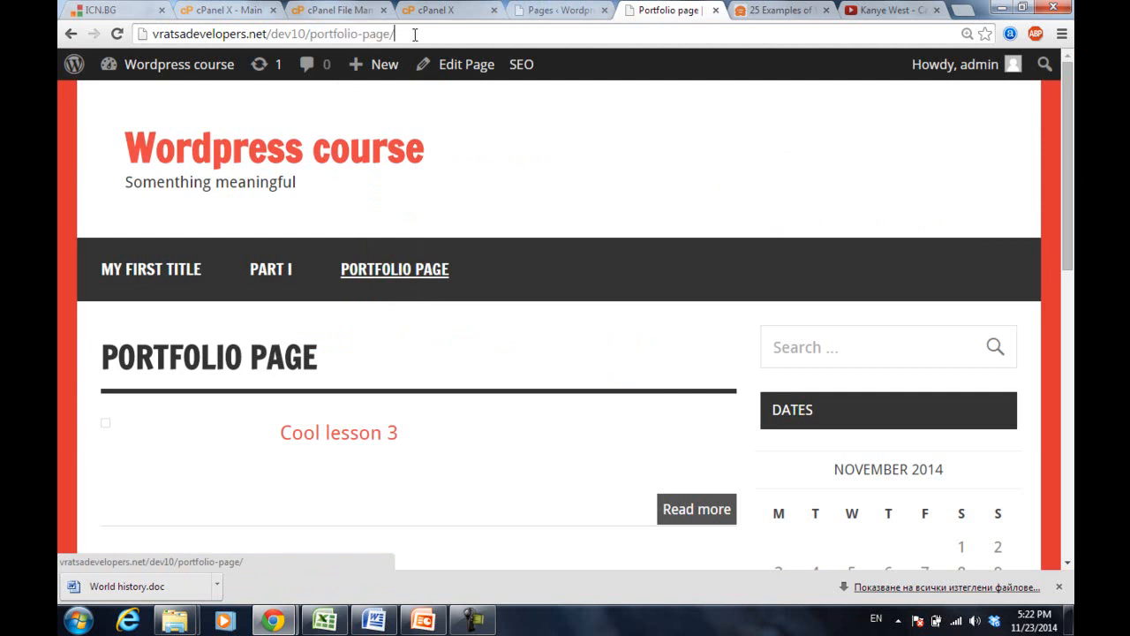
click(558, 11)
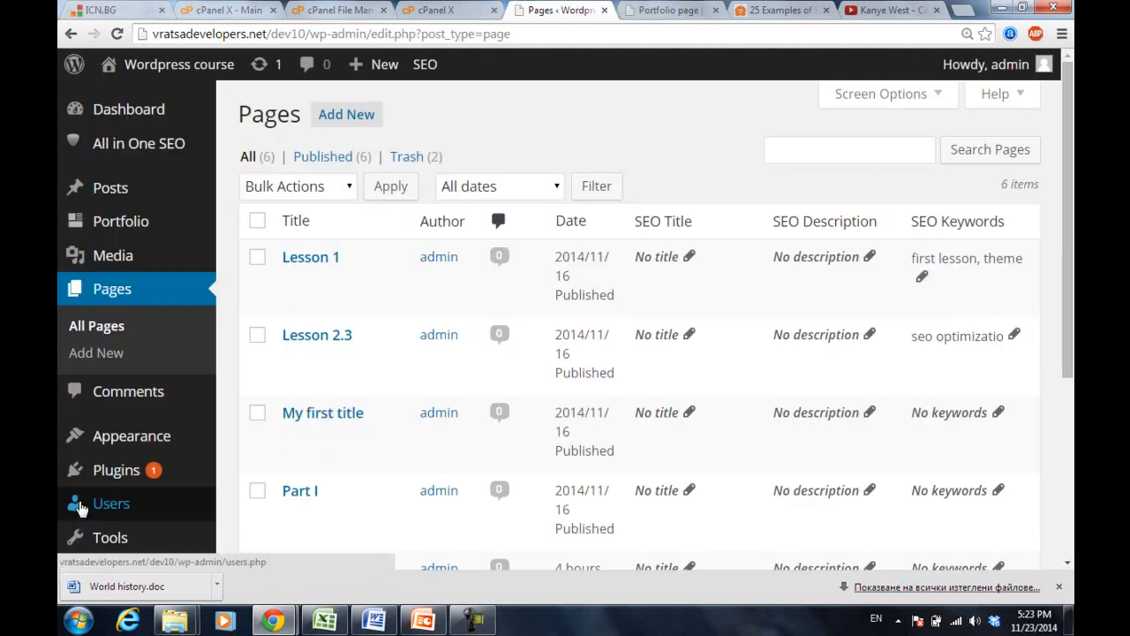
Open the Permalinks settings and examine the selected common structure.
mouse_move(85, 514)
scroll(86, 514, down, 1)
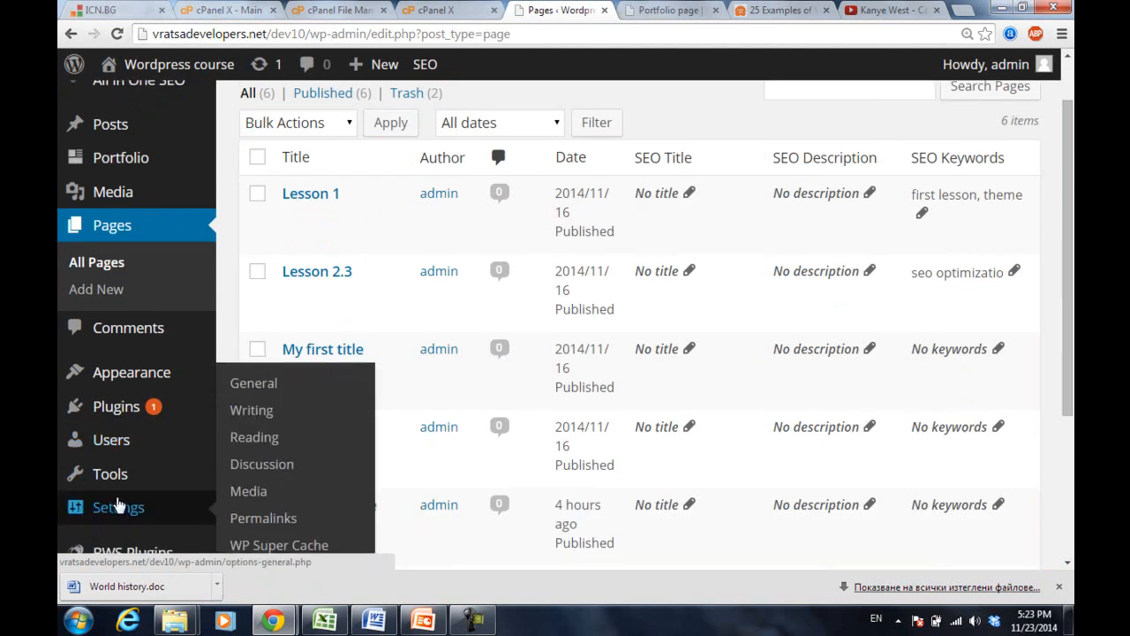
scroll(126, 506, down, 1)
mouse_move(122, 492)
mouse_move(126, 449)
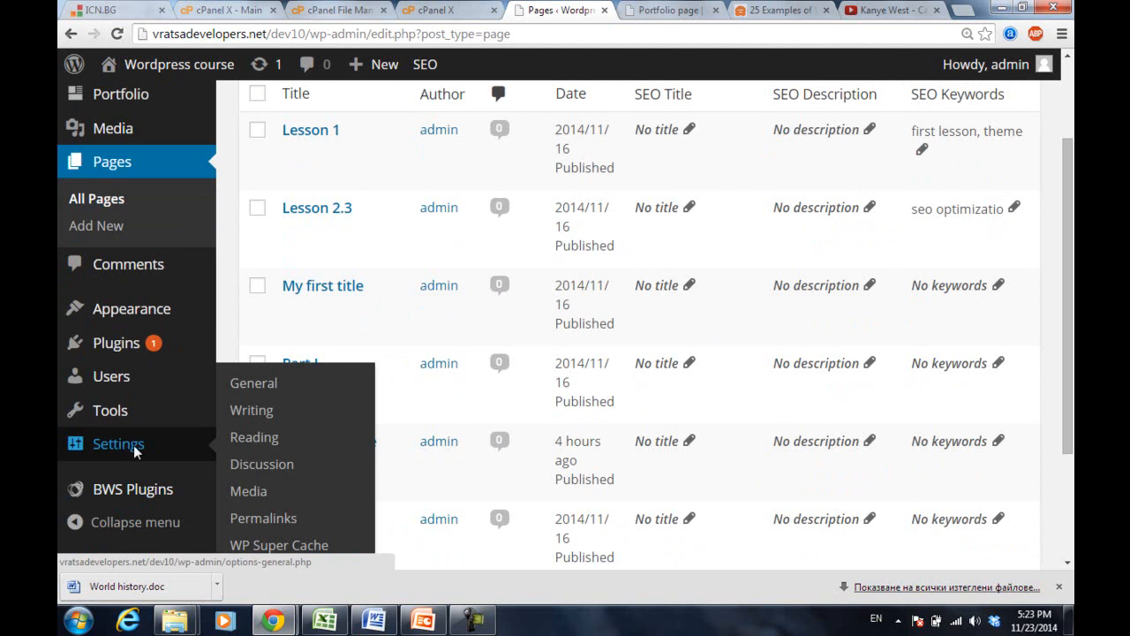
click(269, 520)
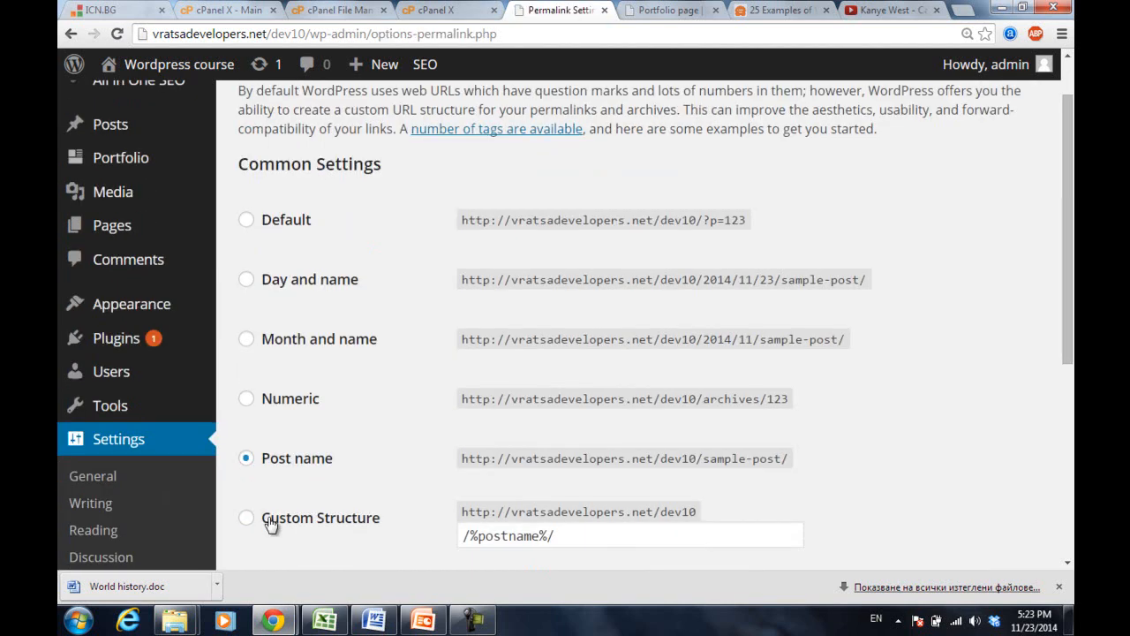
Open the WP Super Cache settings and look through the caching and cached-page options.
scroll(271, 524, down, 1)
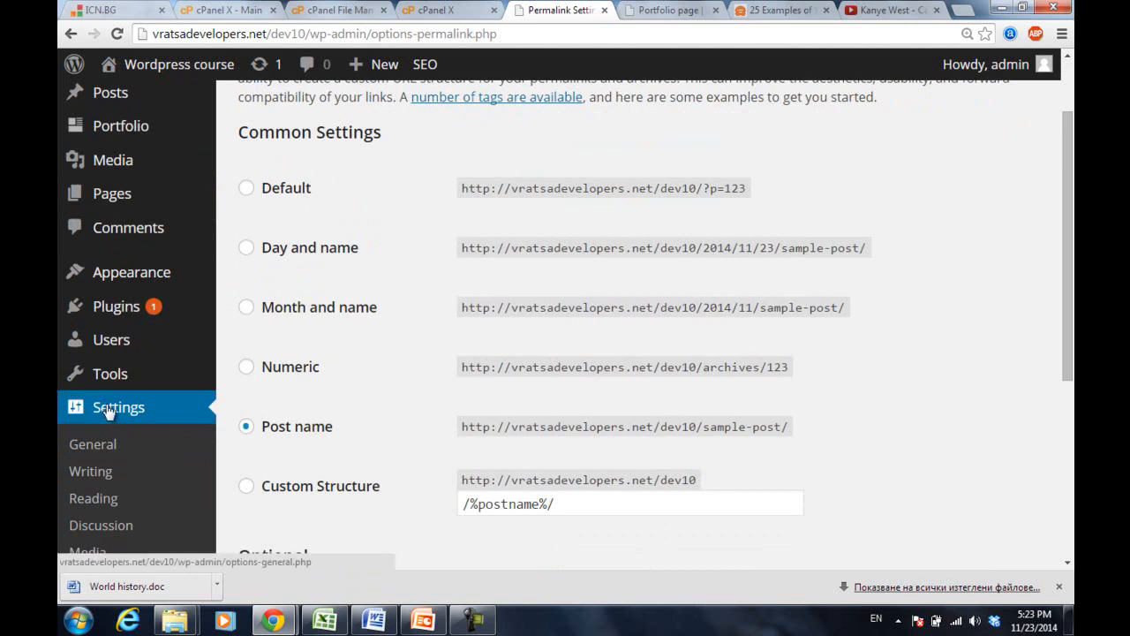
scroll(107, 410, down, 3)
click(124, 510)
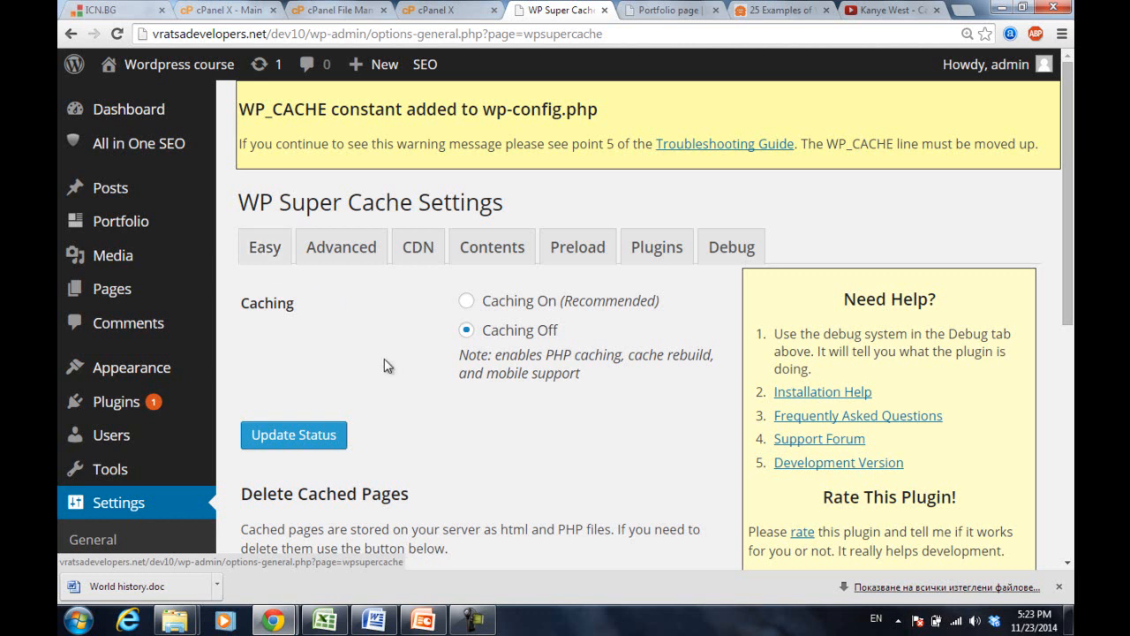
scroll(387, 362, down, 5)
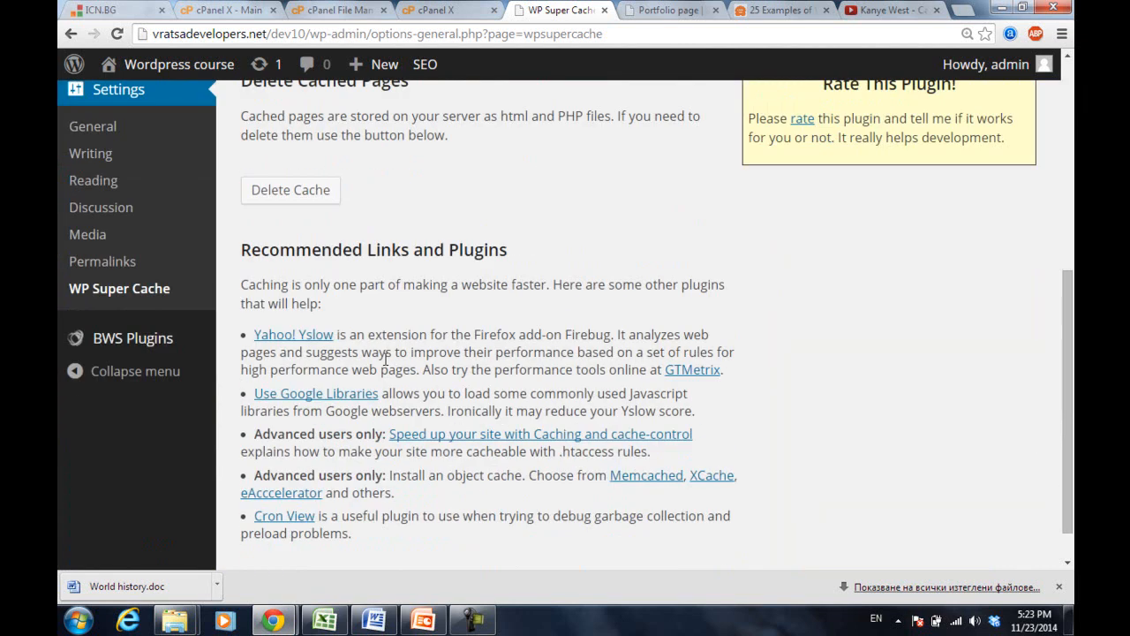
scroll(386, 358, up, 4)
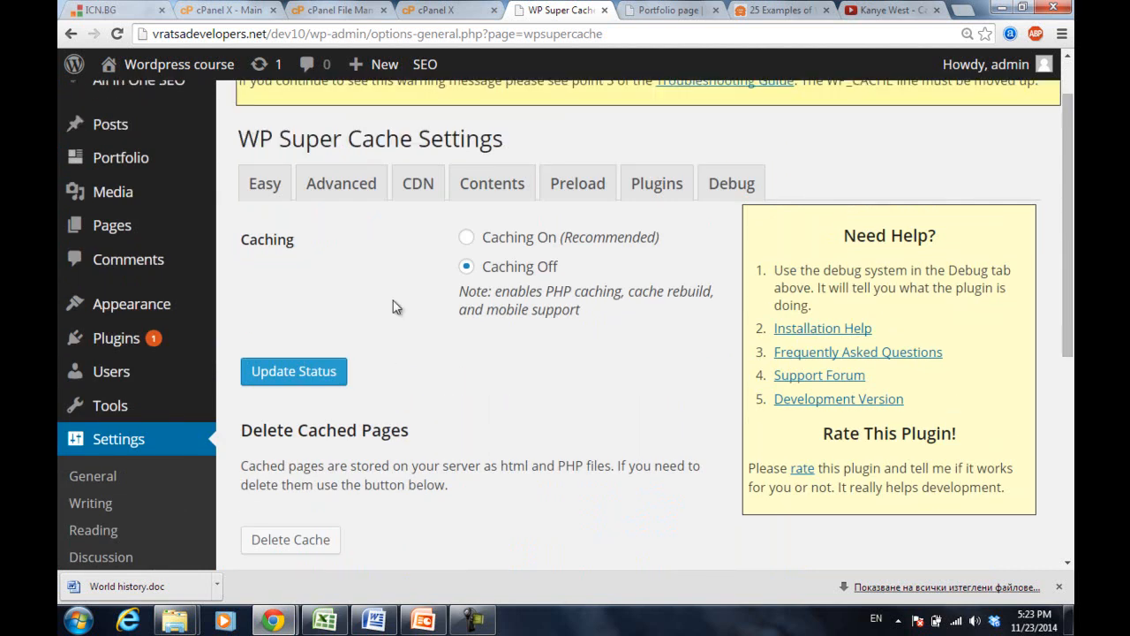
Turn caching on, update the status, and run the cache test on the site.
click(289, 369)
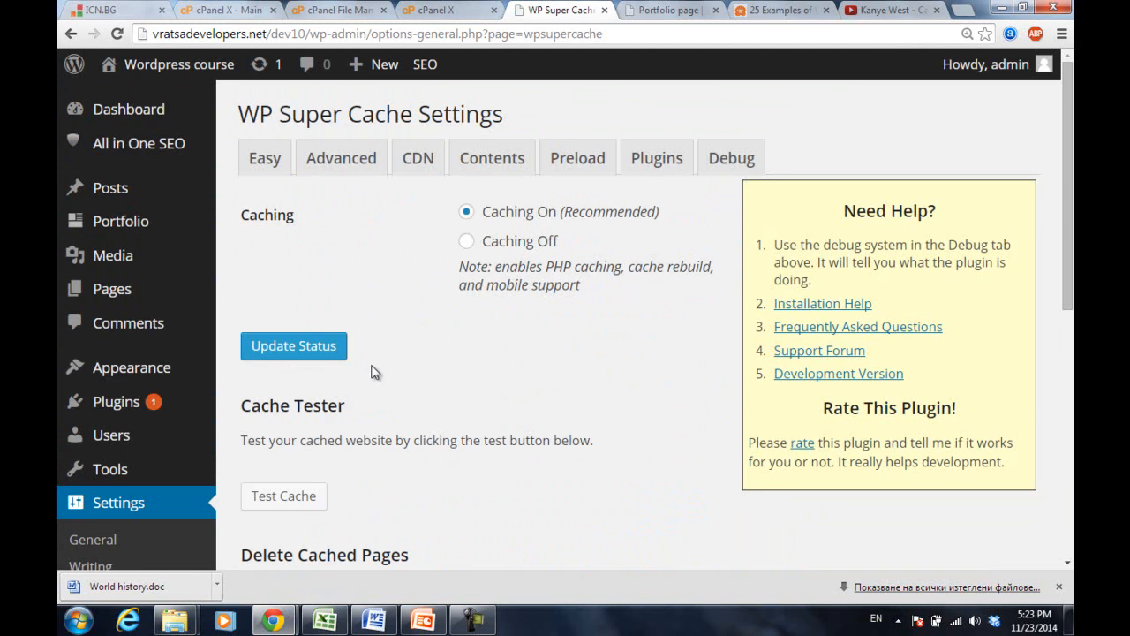
click(285, 506)
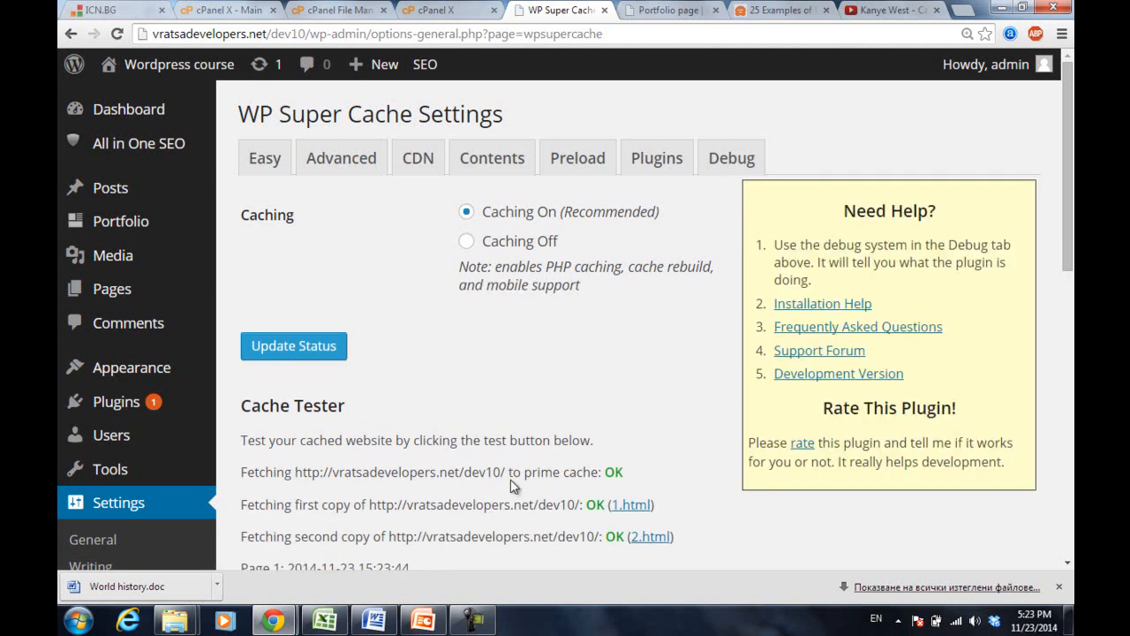
scroll(477, 540, down, 3)
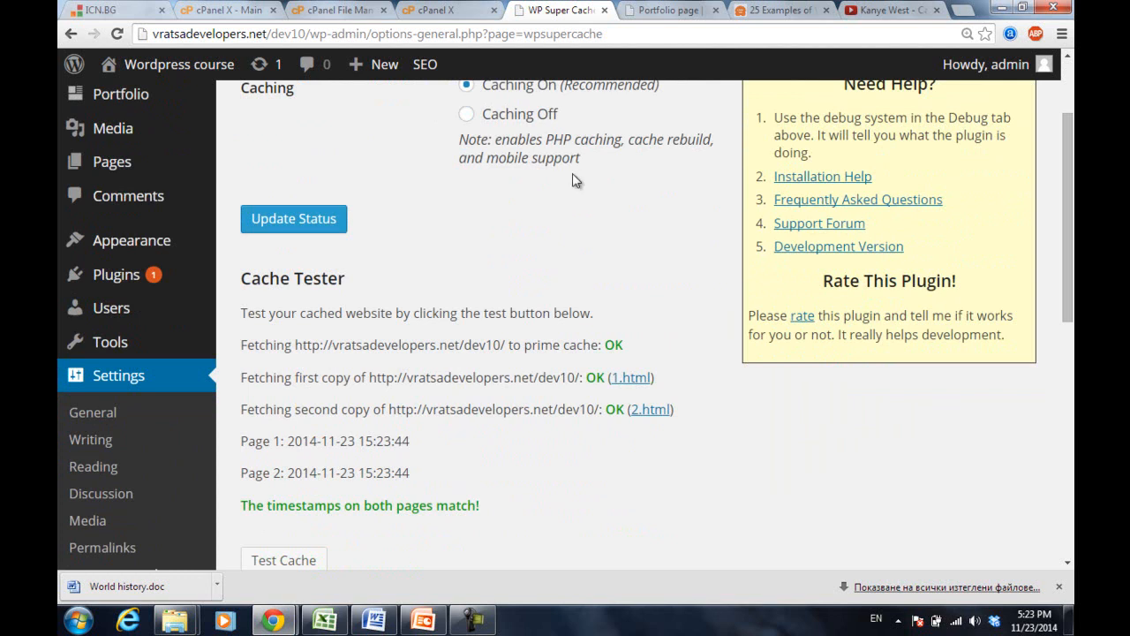
Open the My First Title page in the site's tab and reload it to check how it loads with caching.
click(653, 11)
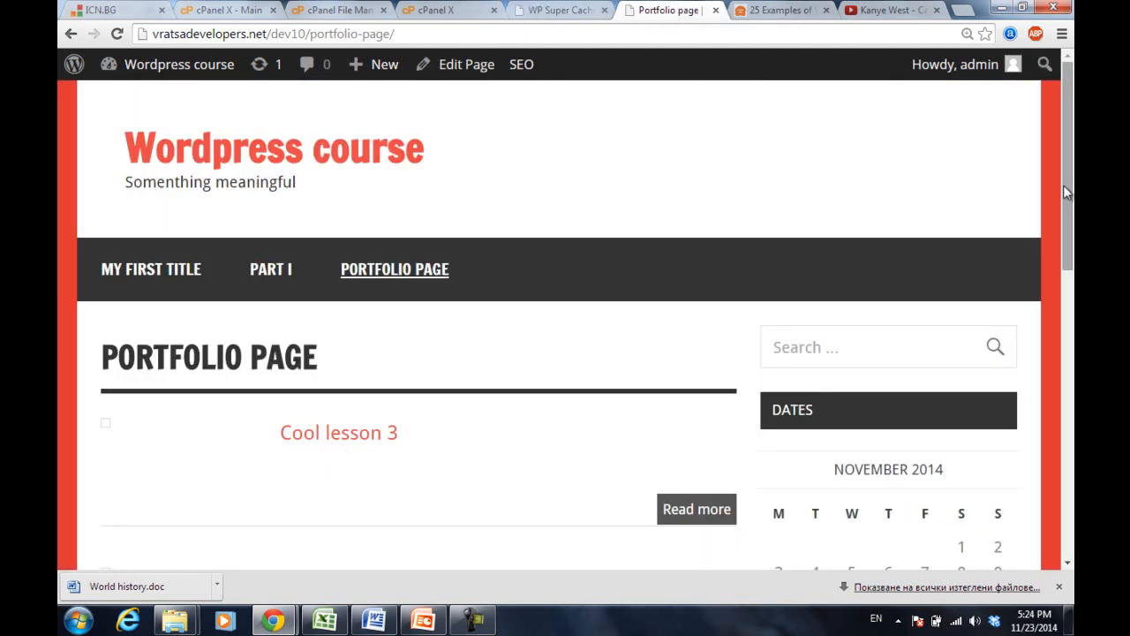
drag(1065, 190, 1065, 150)
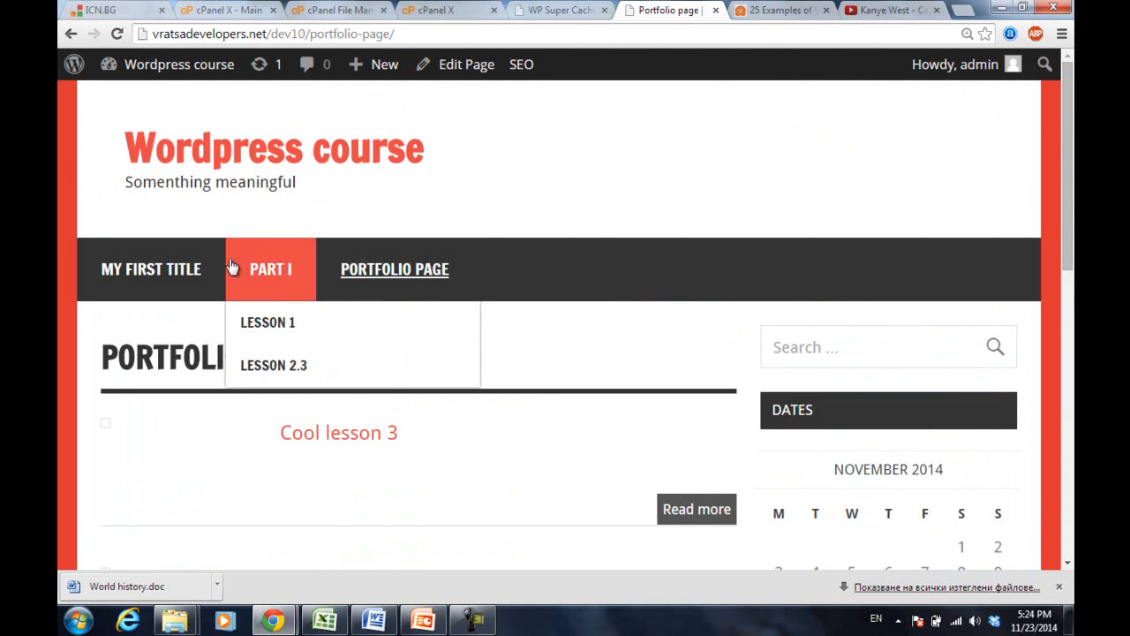
click(168, 271)
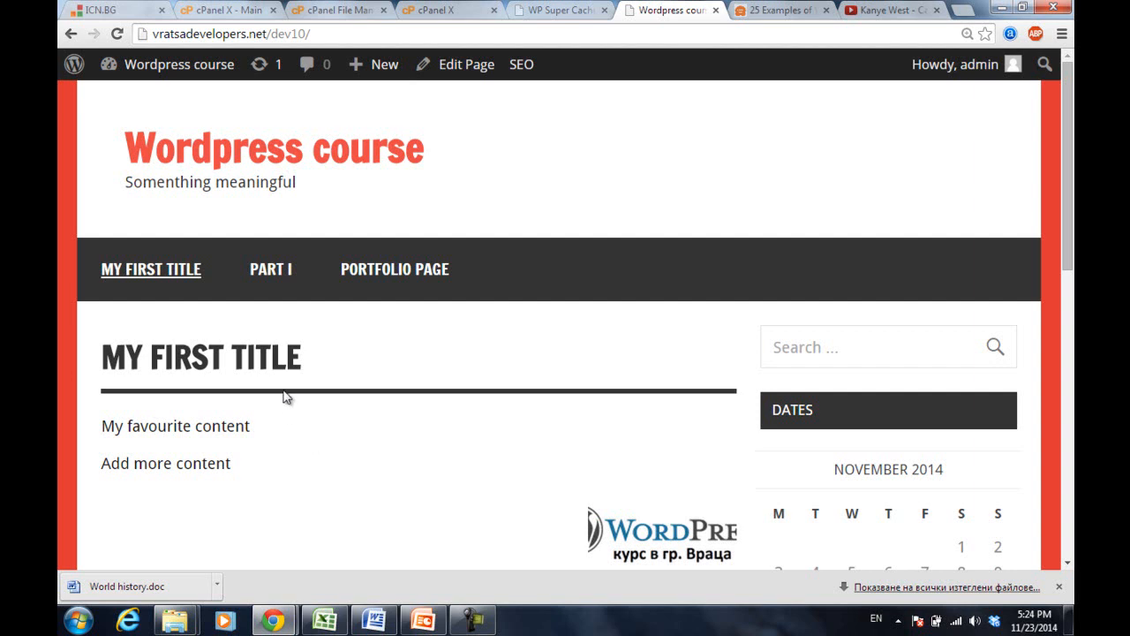
double_click(265, 425)
click(265, 427)
click(265, 427)
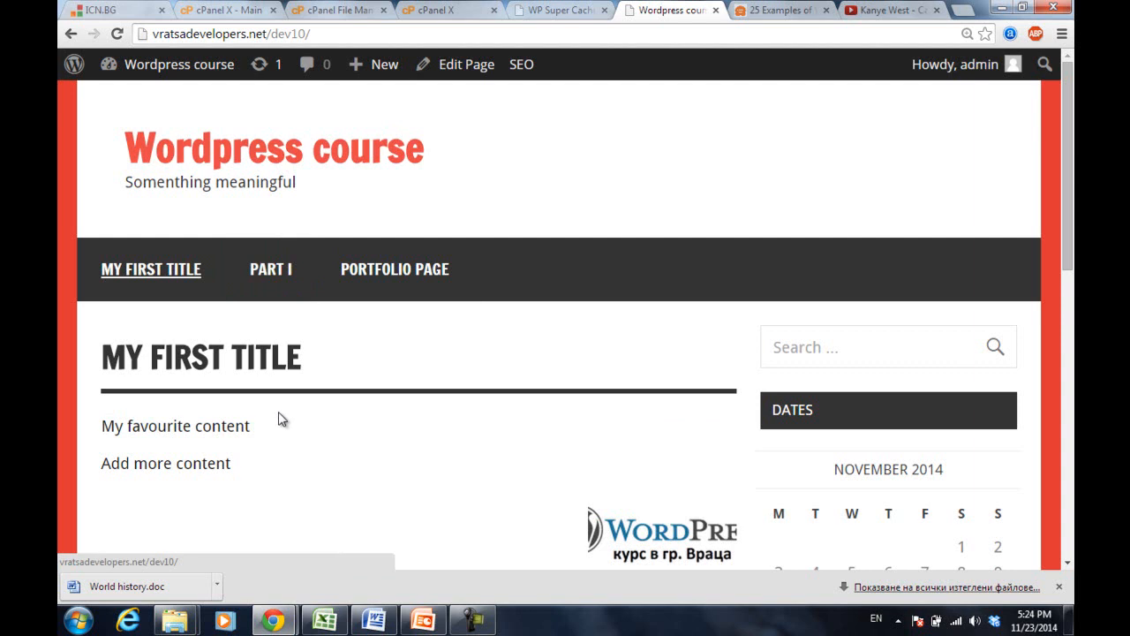
key(F5)
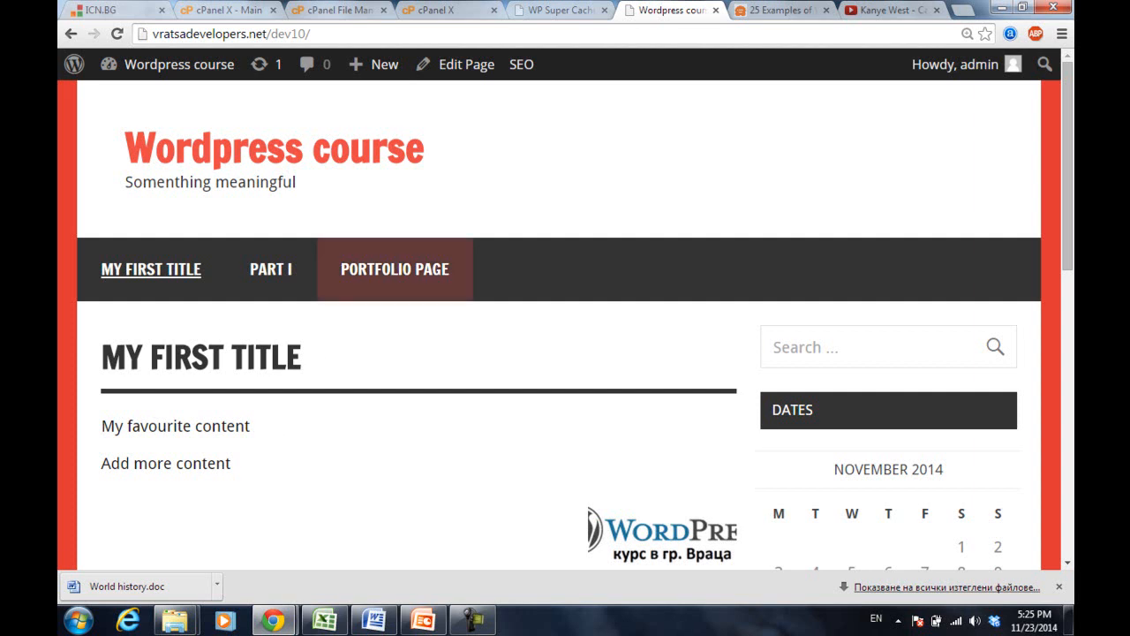
Return to the WP Super Cache settings and review the caching option.
click(565, 10)
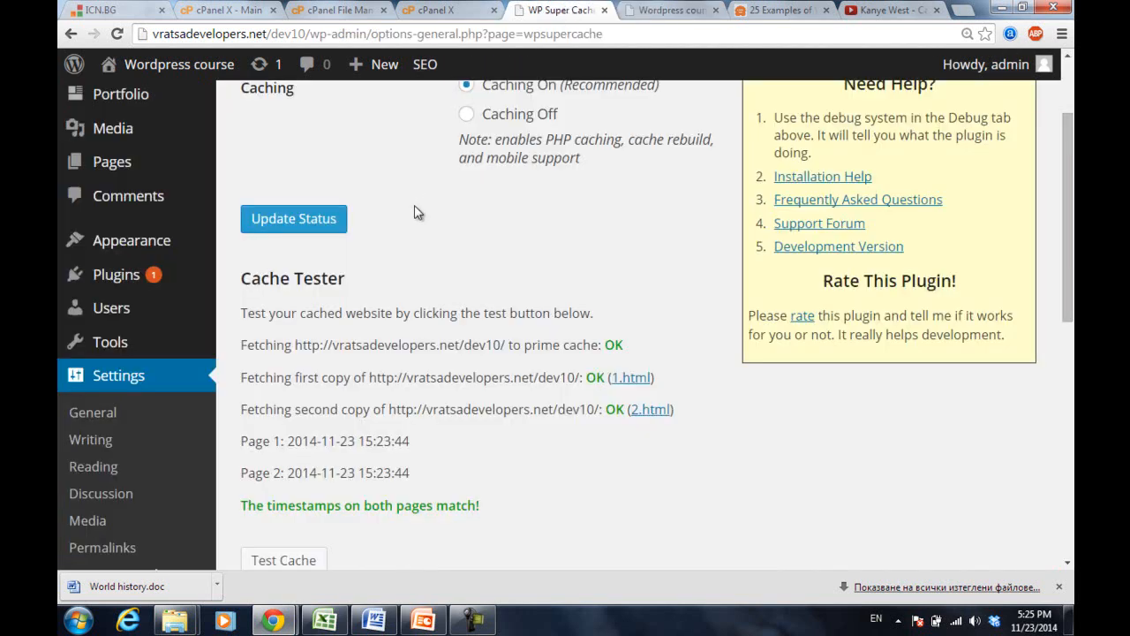
scroll(414, 205, up, 2)
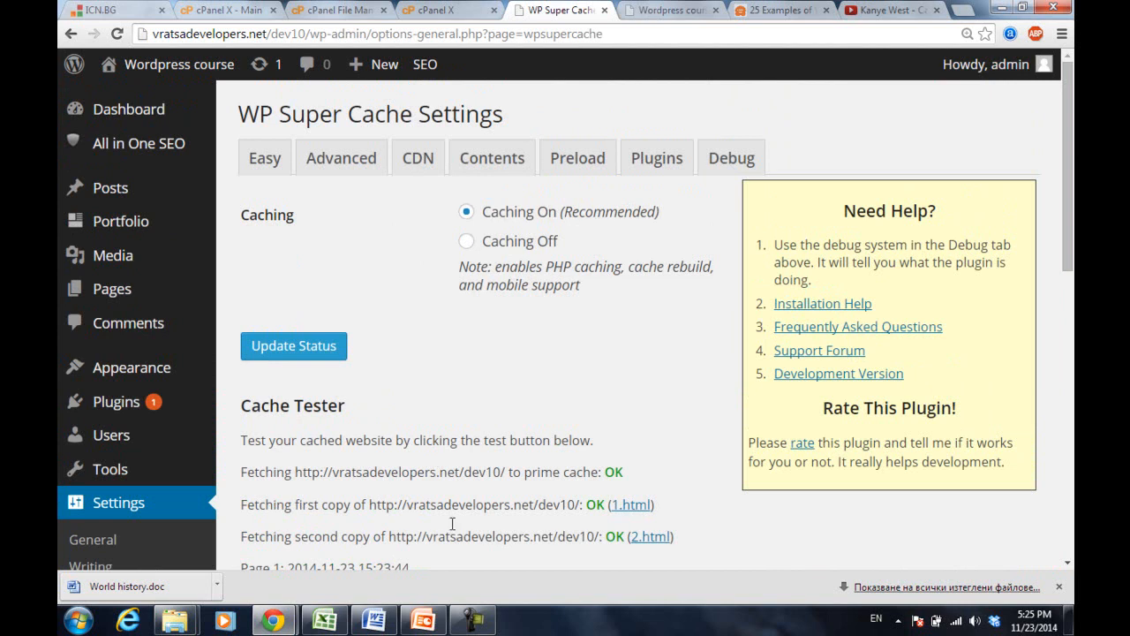
click(474, 621)
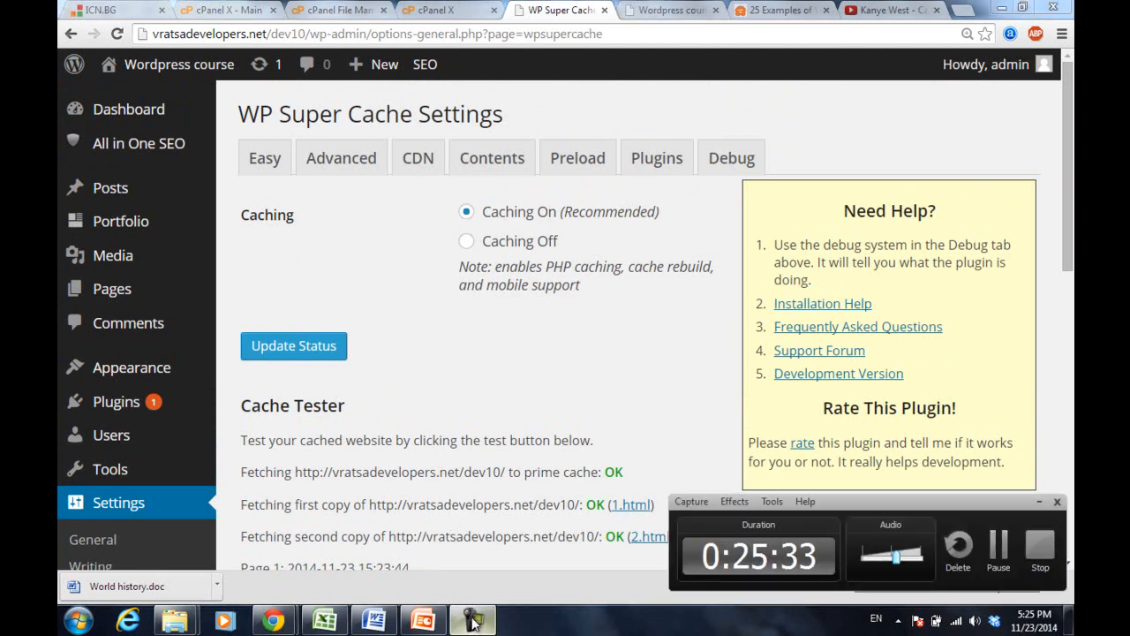
Switch to the WP Plugins presentation in PowerPoint and show slide 9 with the second independent task.
click(423, 621)
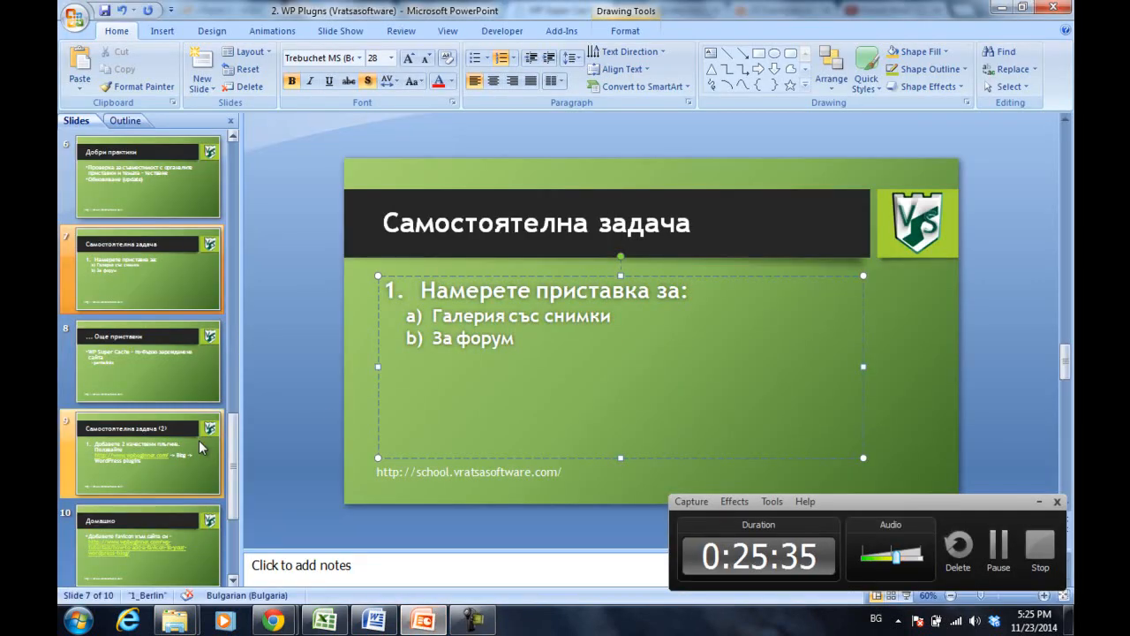
click(165, 523)
key(Up)
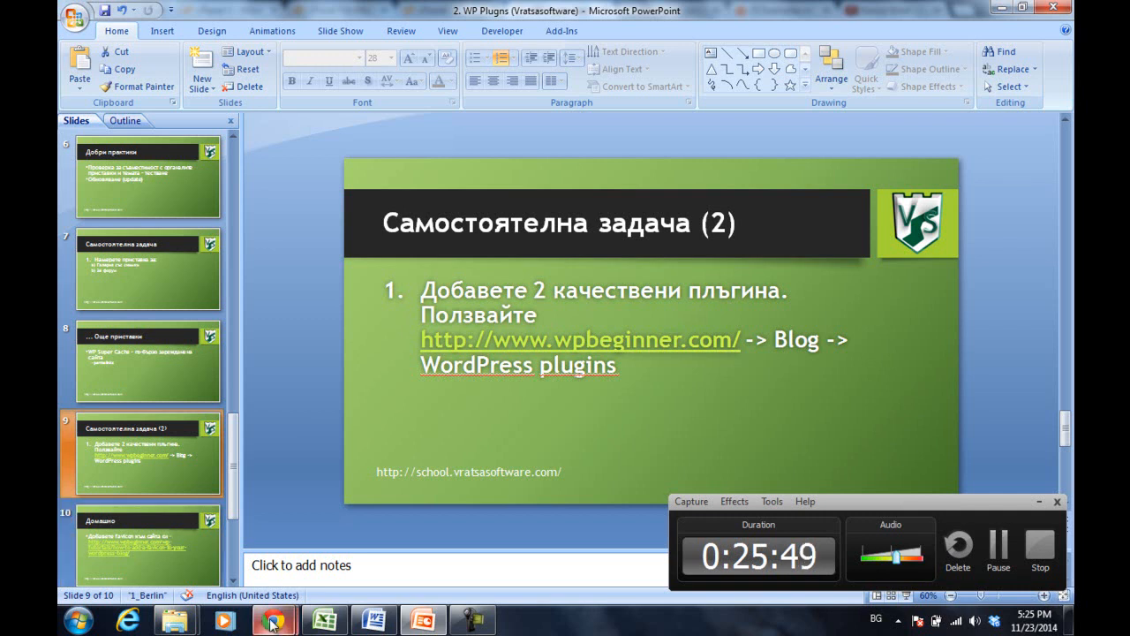
Switch to Chrome and open the WordPress Plugins category of the WPBeginner blog from the 25 Examples article.
mouse_move(265, 611)
click(188, 530)
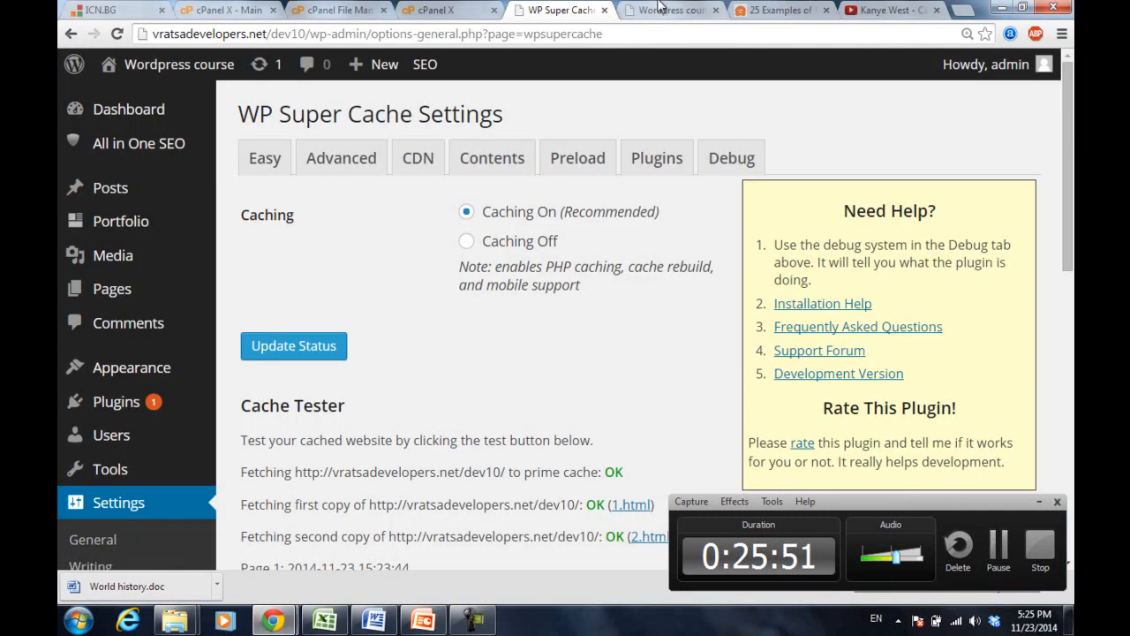
click(777, 9)
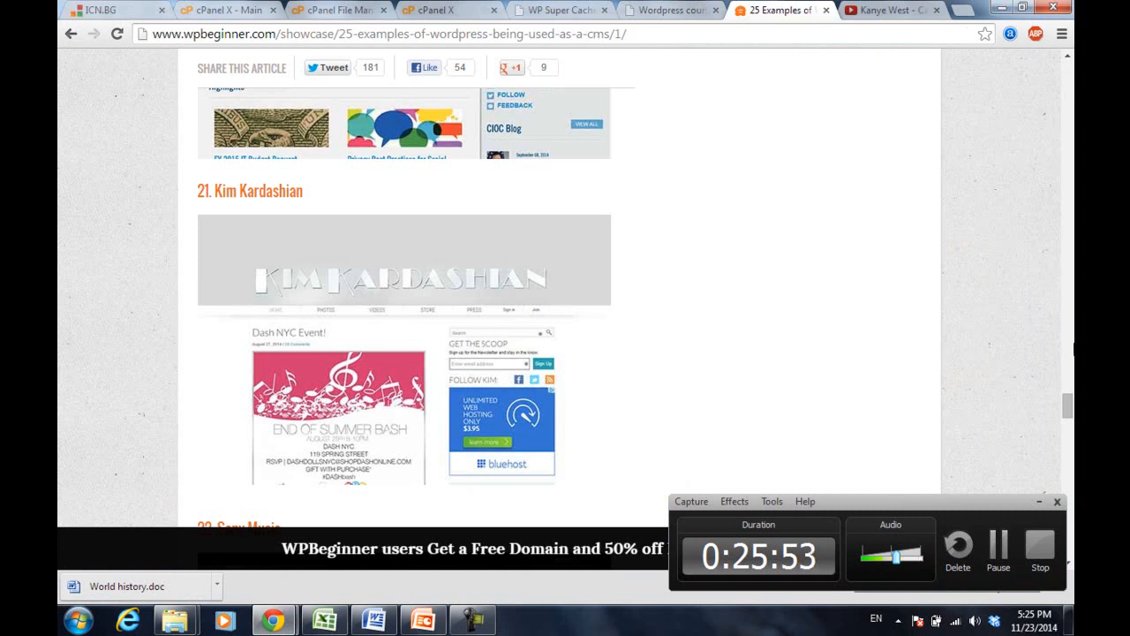
drag(1069, 408, 1069, 72)
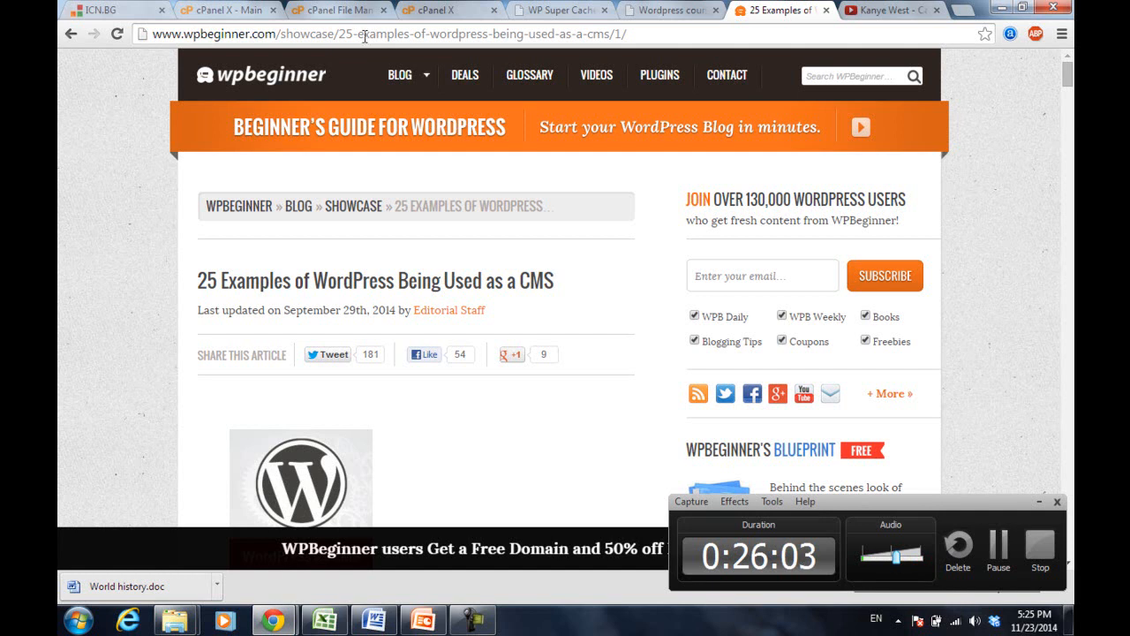
drag(281, 33, 657, 35)
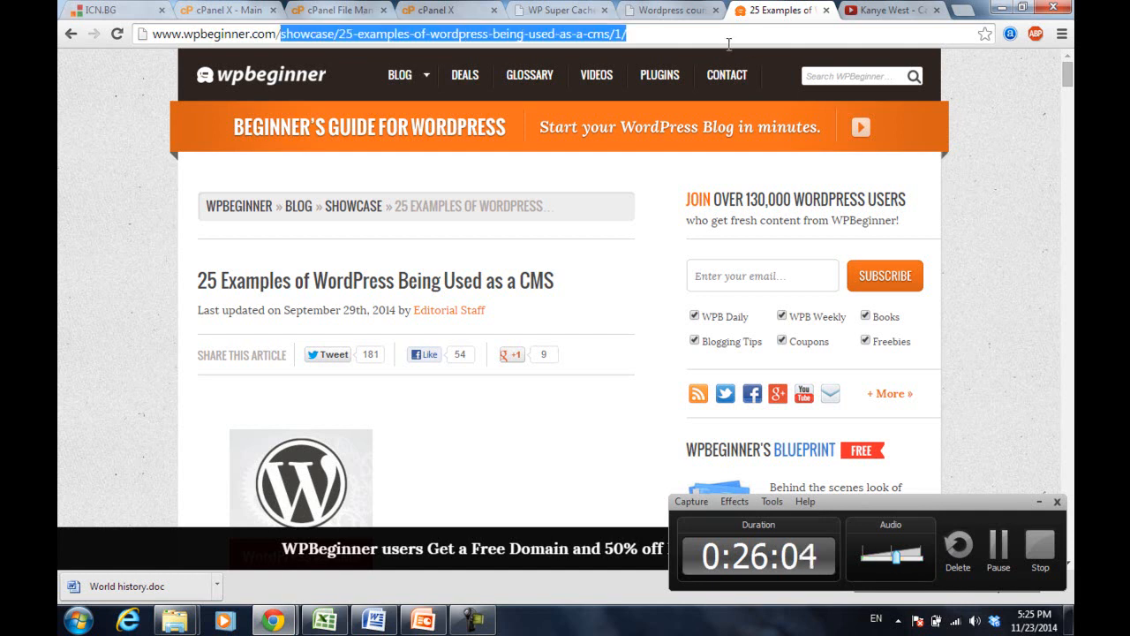
mouse_move(407, 79)
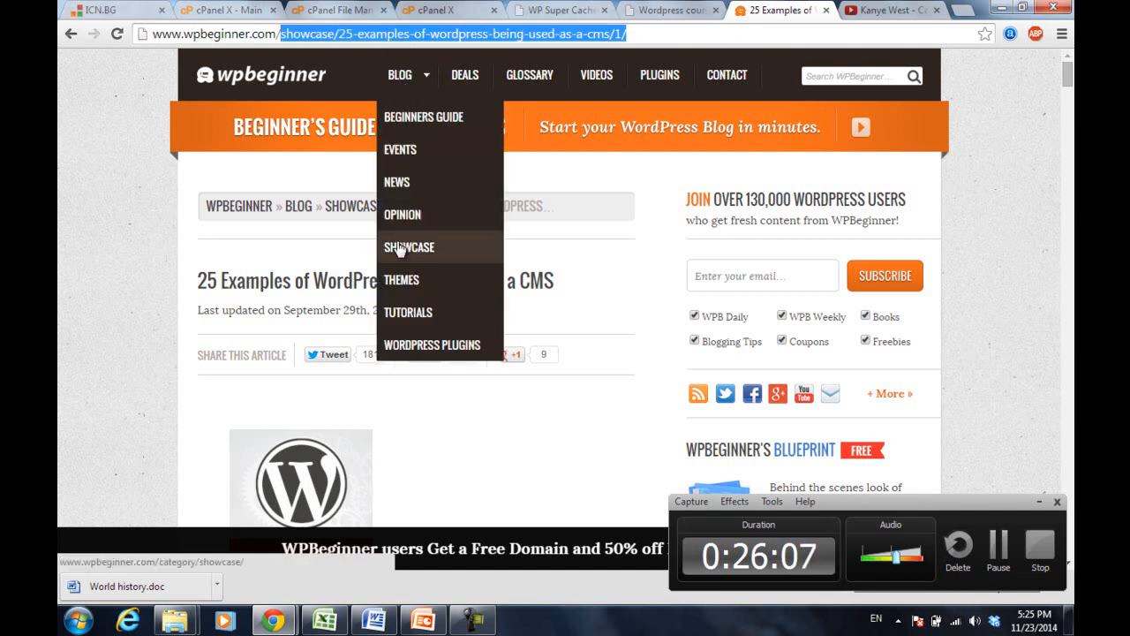
click(419, 346)
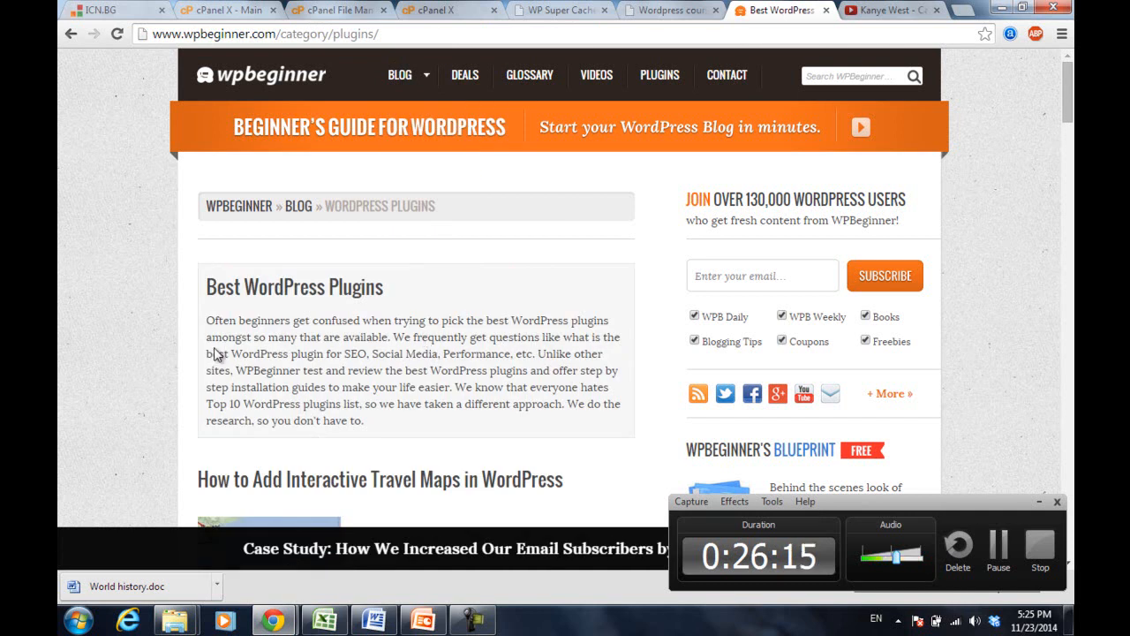
Browse the articles in WPBeginner's WordPress Plugins category for plugin ideas.
scroll(150, 349, down, 3)
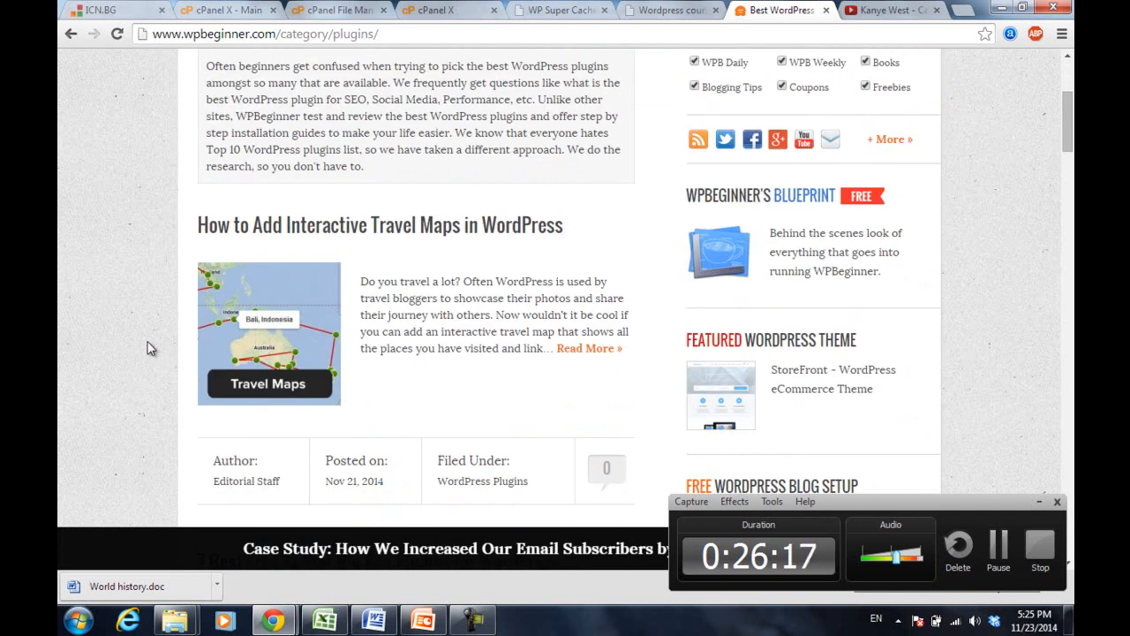
scroll(150, 349, down, 1)
scroll(150, 349, down, 3)
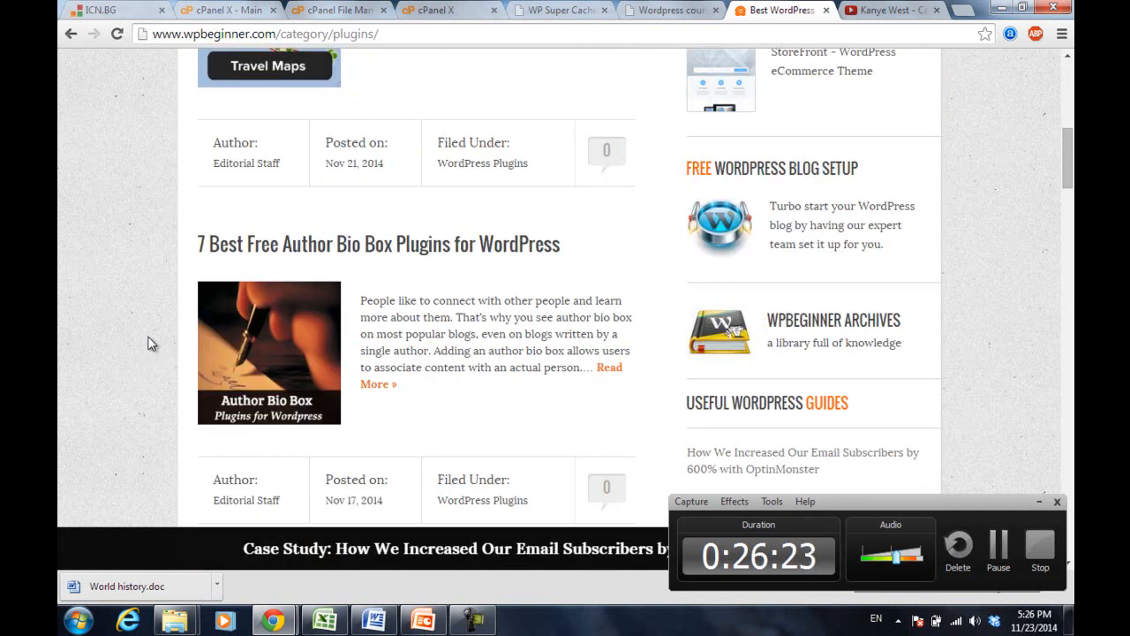
scroll(120, 259, down, 7)
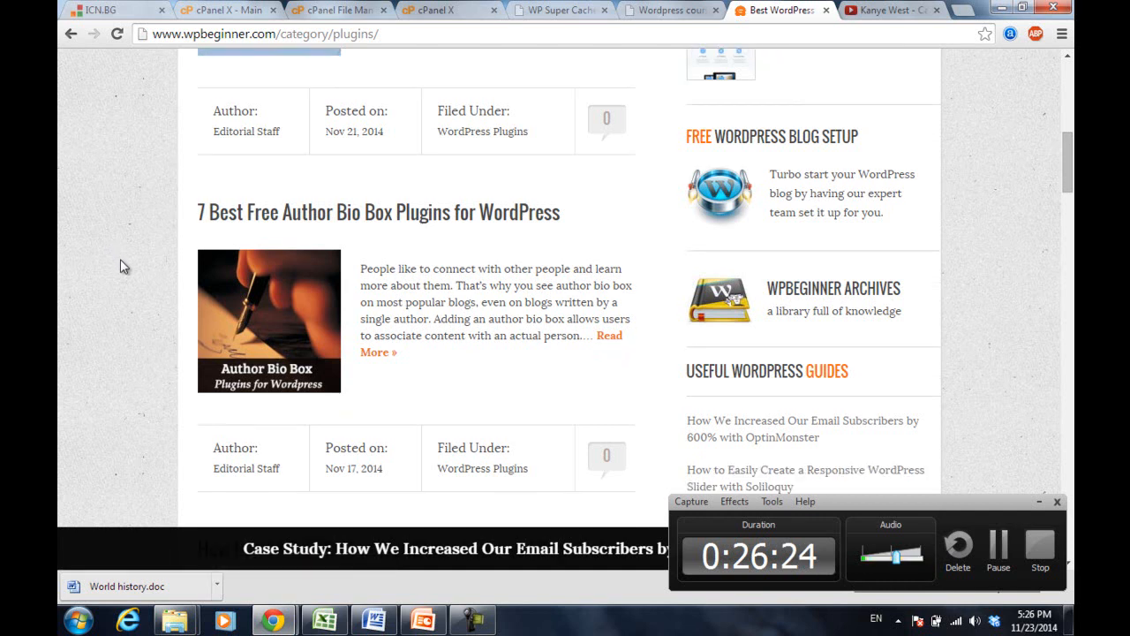
scroll(120, 258, down, 6)
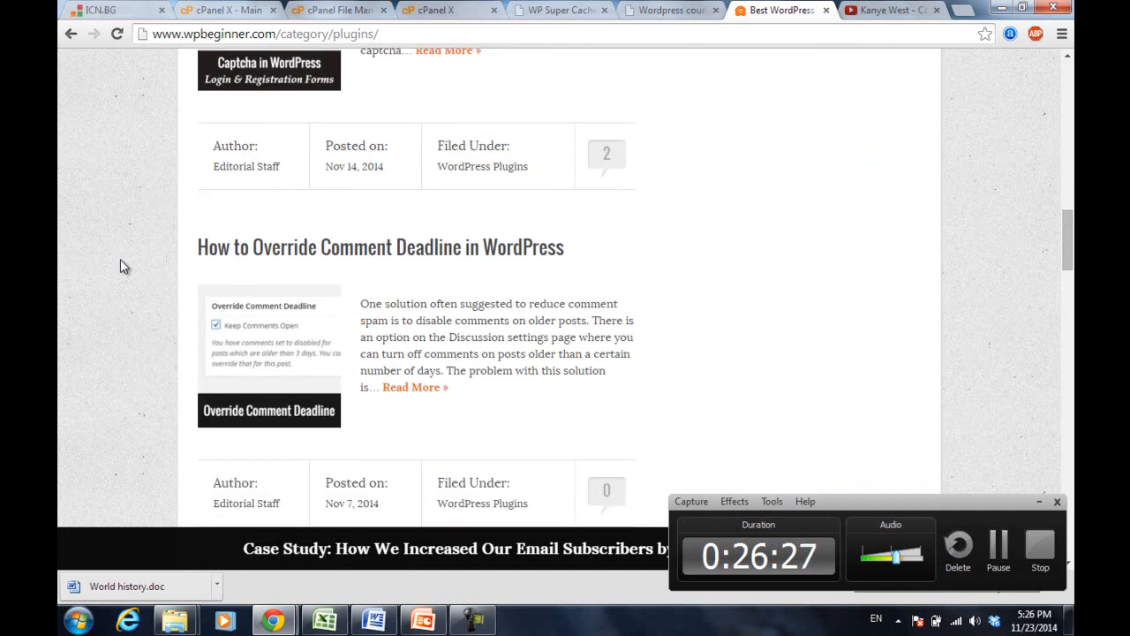
scroll(121, 262, down, 3)
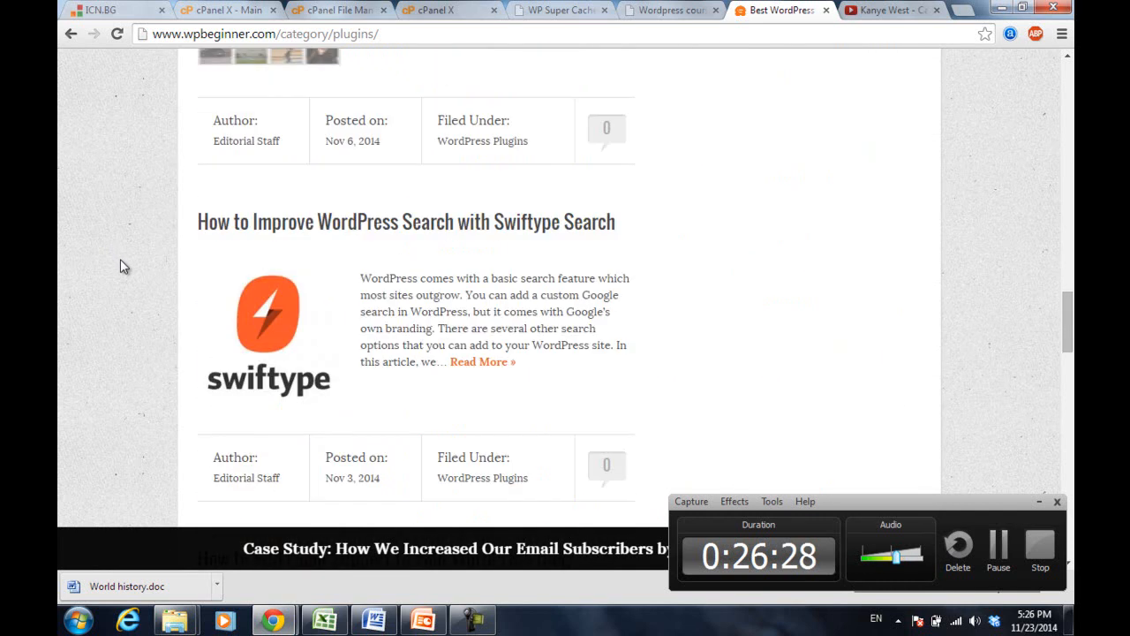
scroll(121, 261, down, 3)
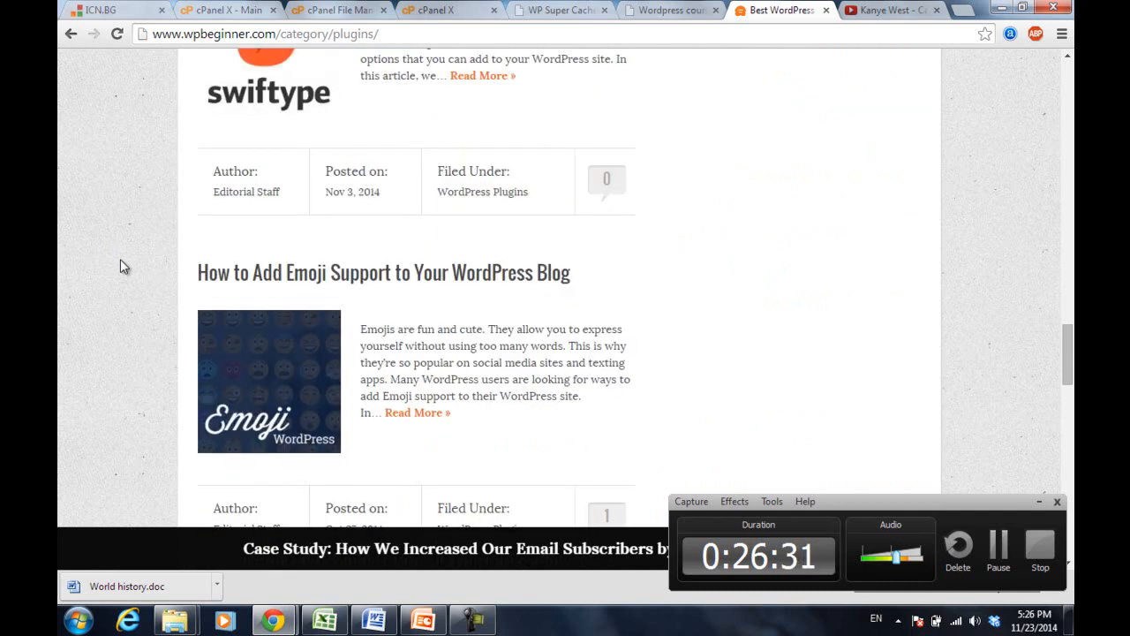